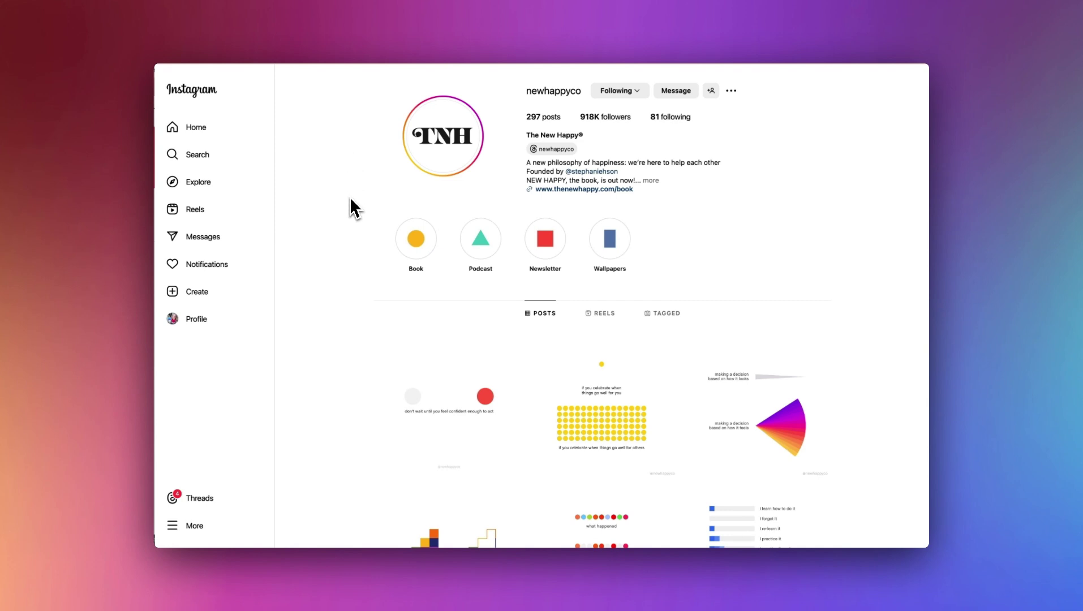
- Look through the post grid on The New Happy's Instagram profile for examples of simple shape-based graphics
{"action": "scroll", "coordinate": [352, 207], "scroll_direction": "down", "scroll_amount": 5}
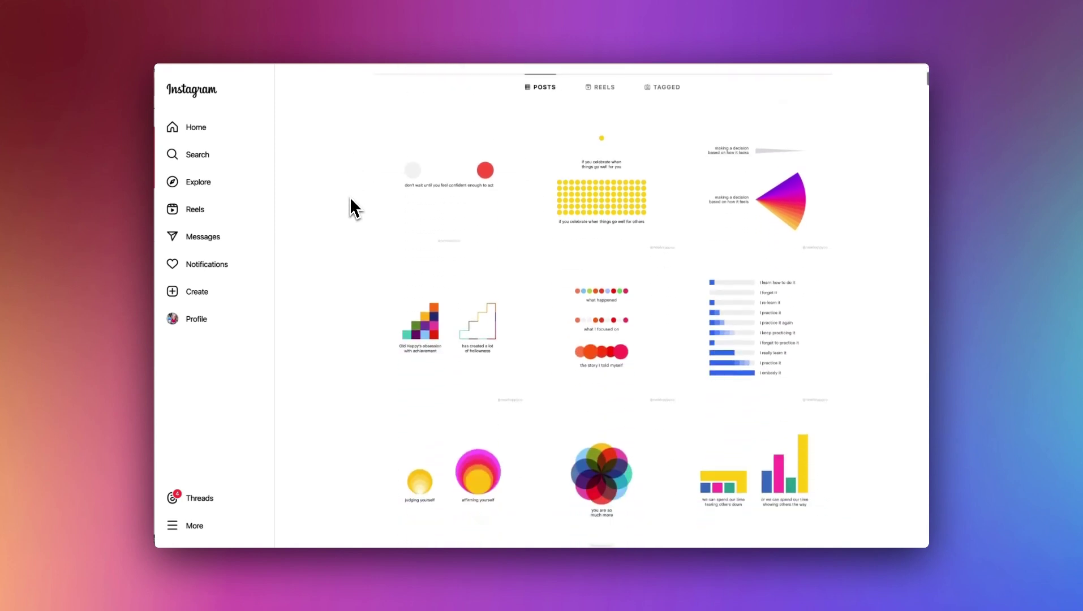
{"action": "scroll", "coordinate": [352, 207], "scroll_direction": "down", "scroll_amount": 1}
{"action": "scroll", "coordinate": [352, 206], "scroll_direction": "down", "scroll_amount": 4}
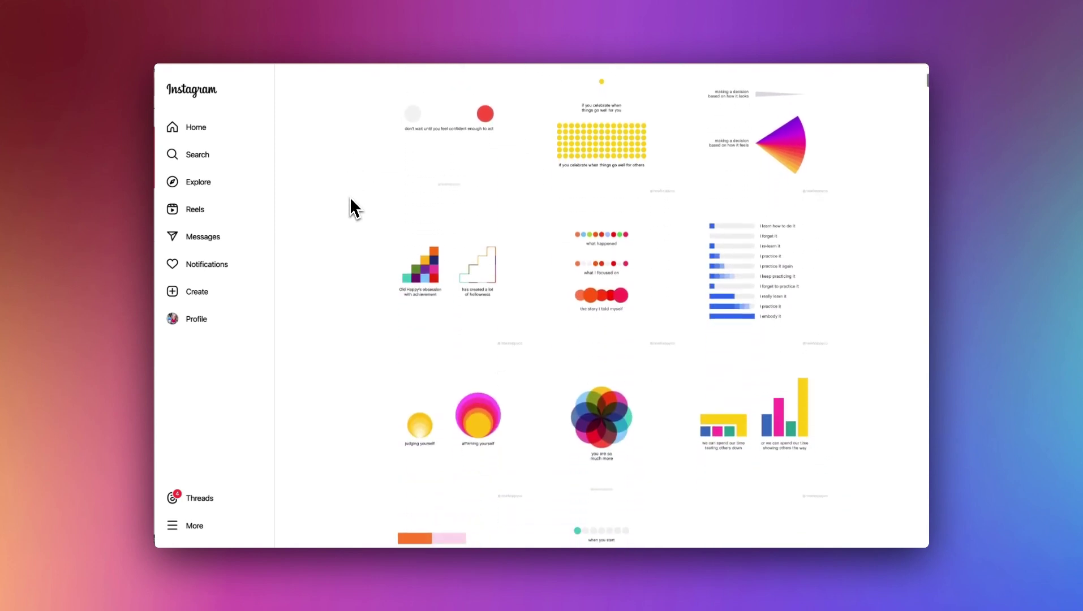
{"action": "scroll", "coordinate": [352, 207], "scroll_direction": "up", "scroll_amount": 10}
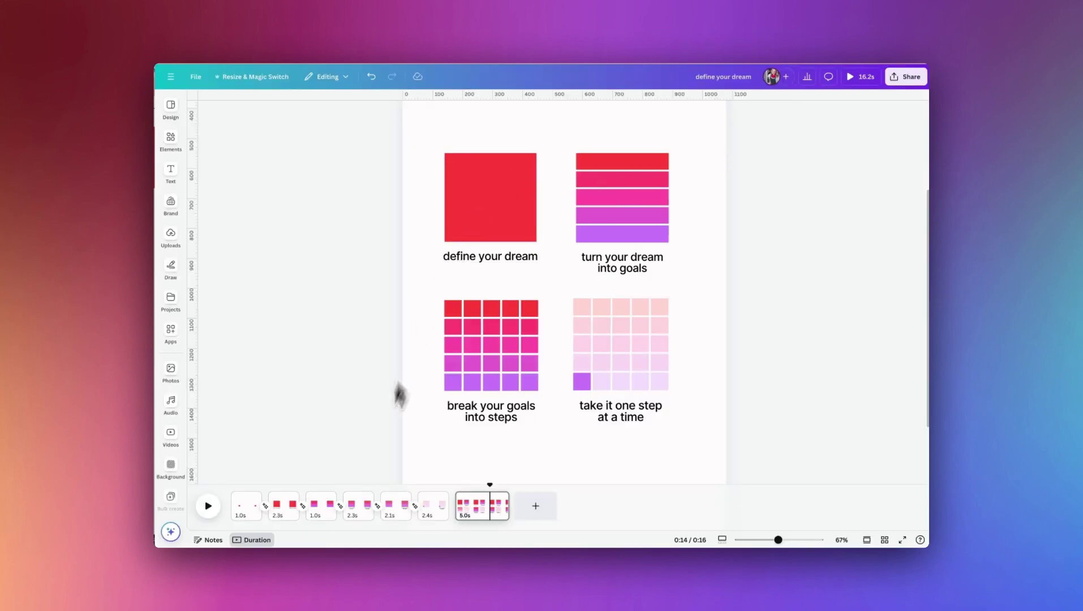
- Switch to Canva and play the finished "define your dream" animation from its first page, and view the four-graphic page
{"action": "left_click", "coordinate": [233, 490]}
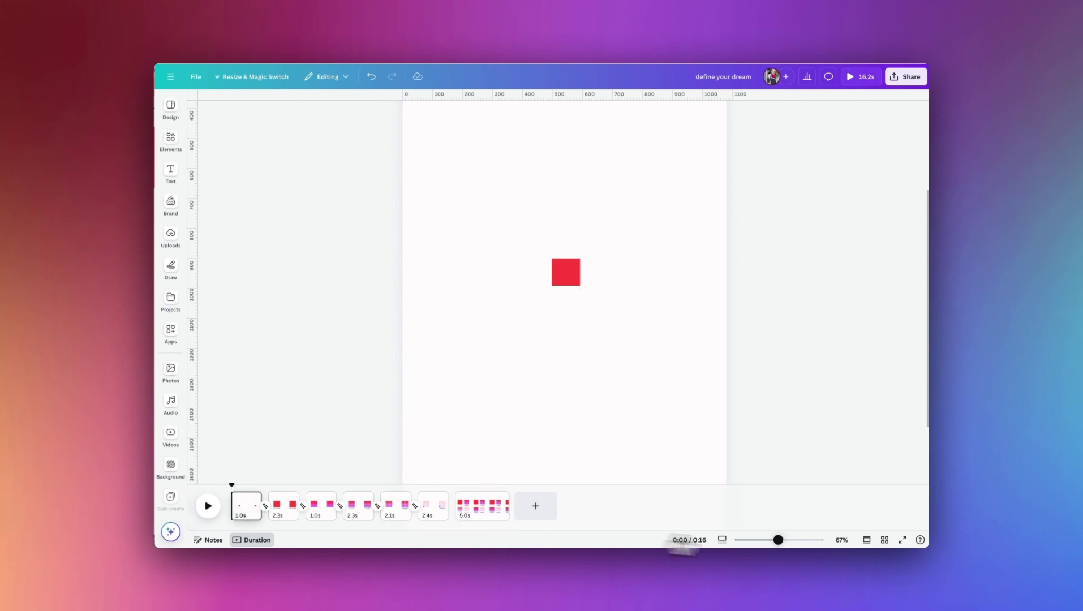
{"action": "left_click_drag", "start_coordinate": [778, 540], "coordinate": [773, 540]}
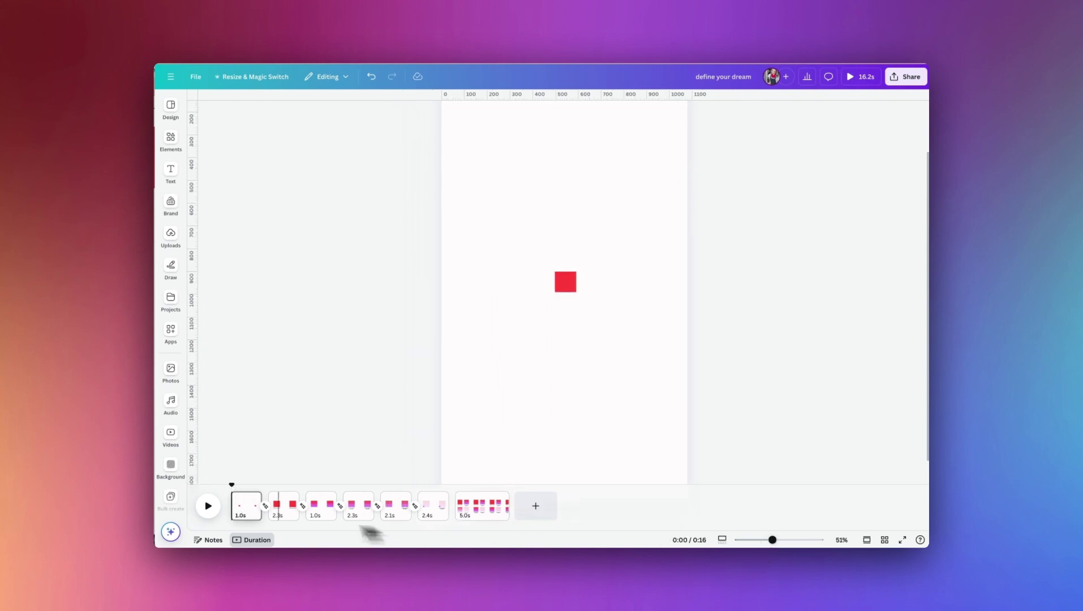
{"action": "left_click", "coordinate": [210, 508]}
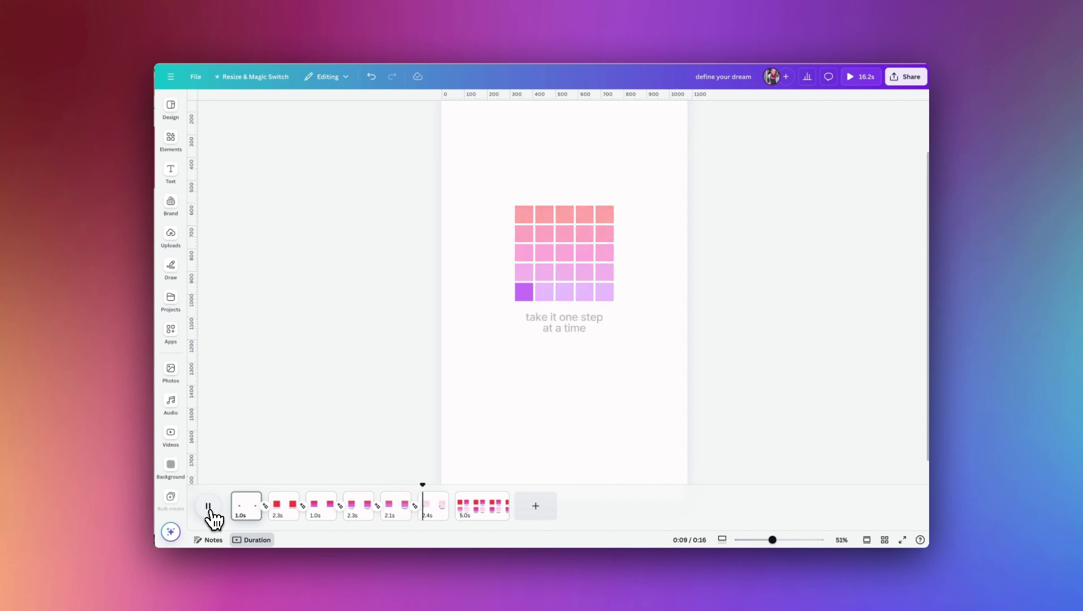
{"action": "left_click", "coordinate": [209, 507]}
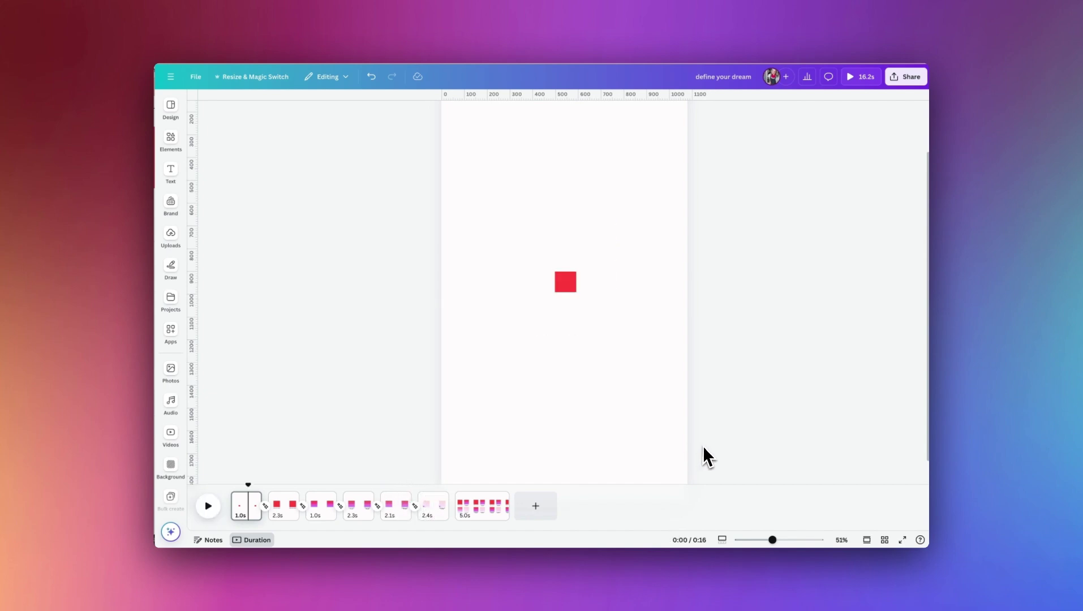
{"action": "left_click", "coordinate": [477, 495]}
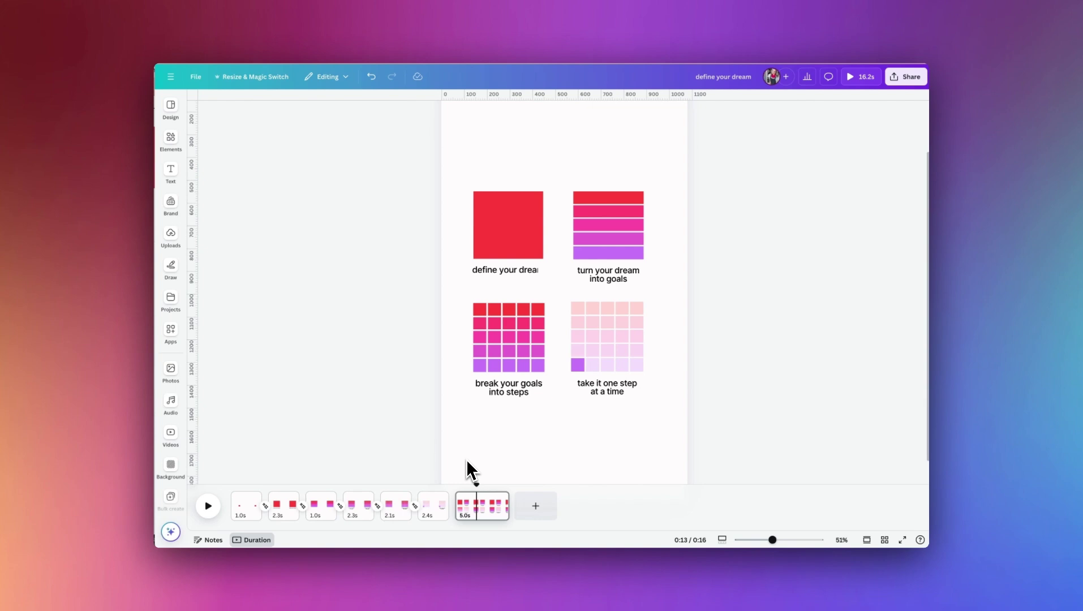
- Add a blank page at the end of the design and place a red-filled square in its centre
{"action": "left_click", "coordinate": [536, 505]}
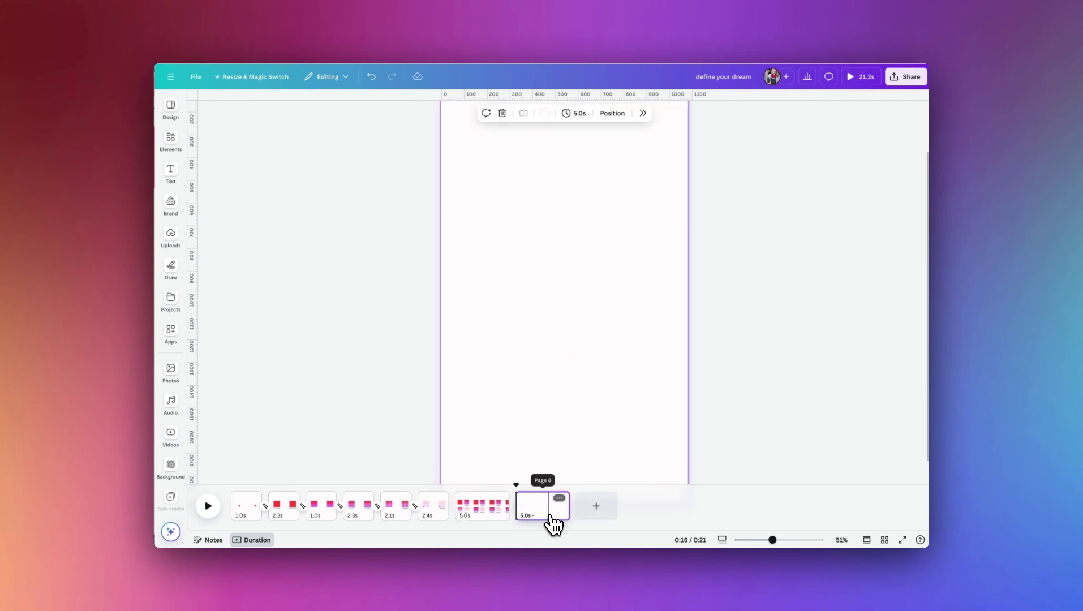
{"action": "left_click_drag", "start_coordinate": [772, 543], "coordinate": [768, 545]}
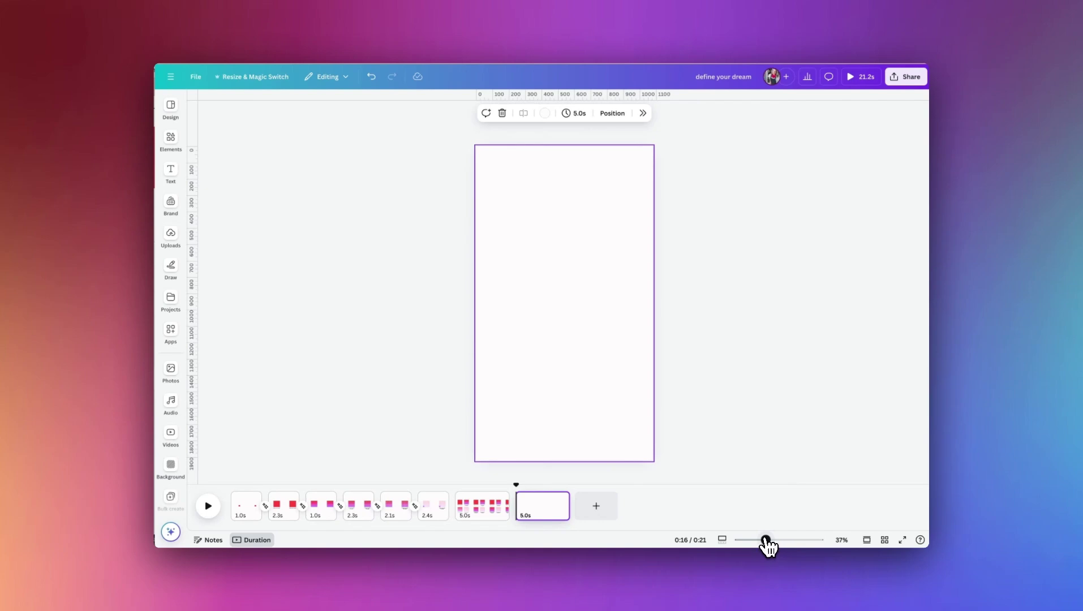
{"action": "left_click", "coordinate": [171, 140]}
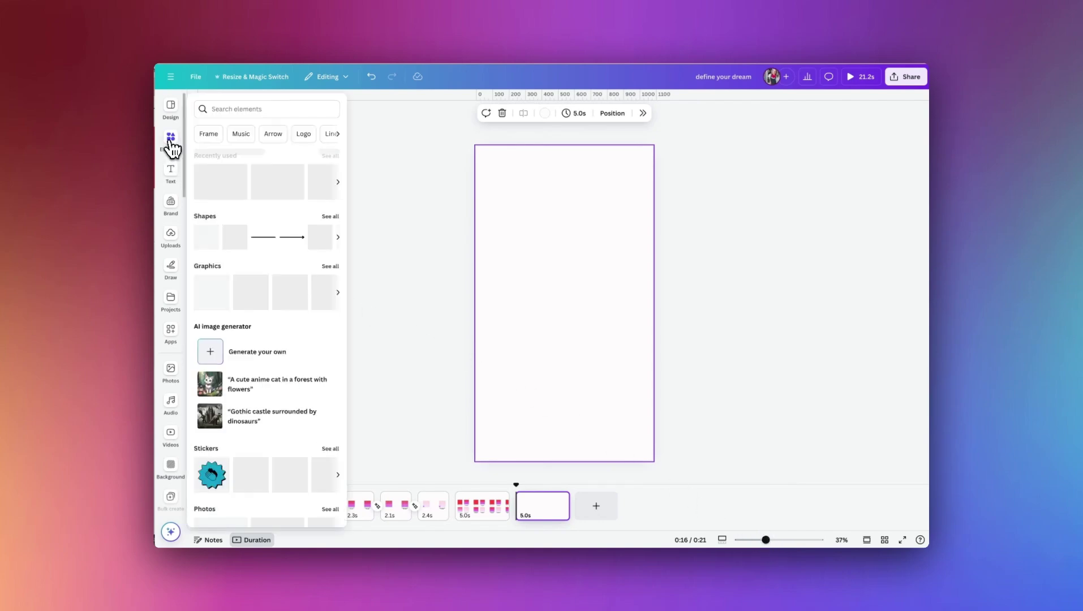
{"action": "left_click", "coordinate": [206, 233]}
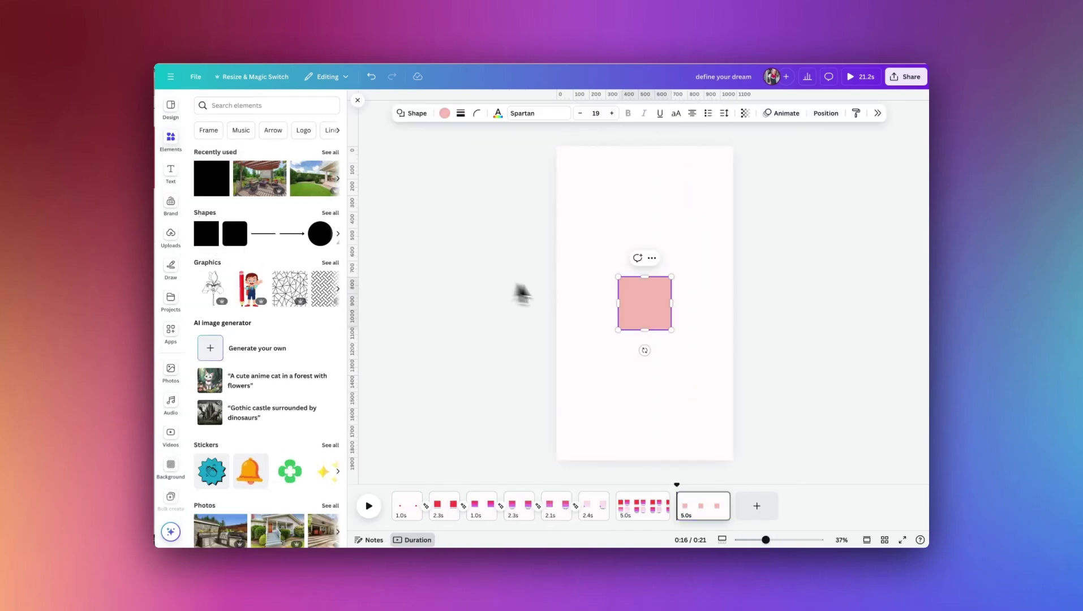
{"action": "left_click", "coordinate": [444, 113]}
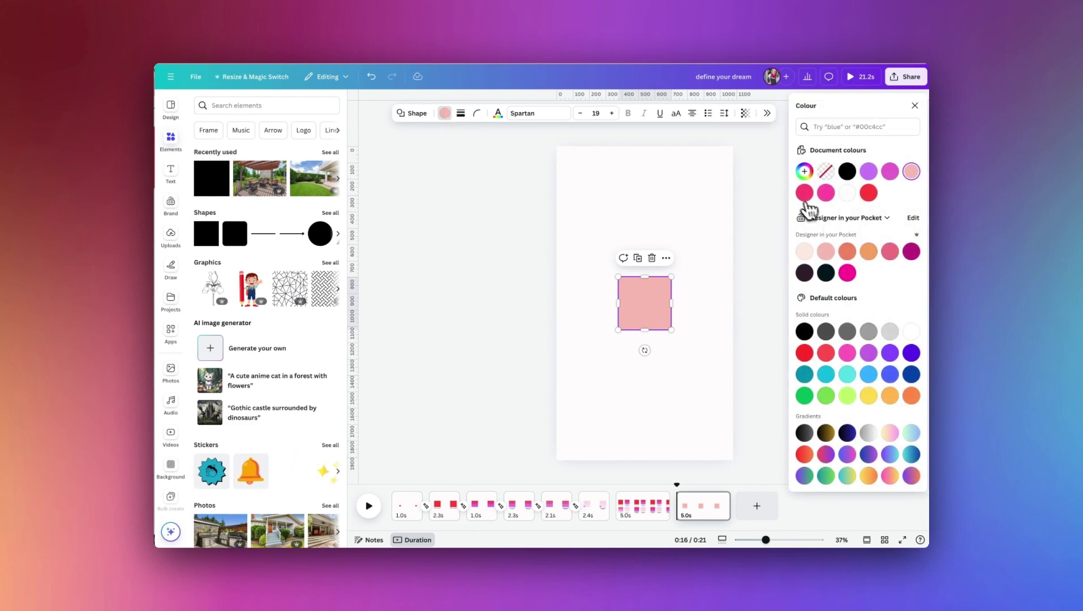
{"action": "left_click", "coordinate": [804, 192]}
{"action": "left_click", "coordinate": [583, 232]}
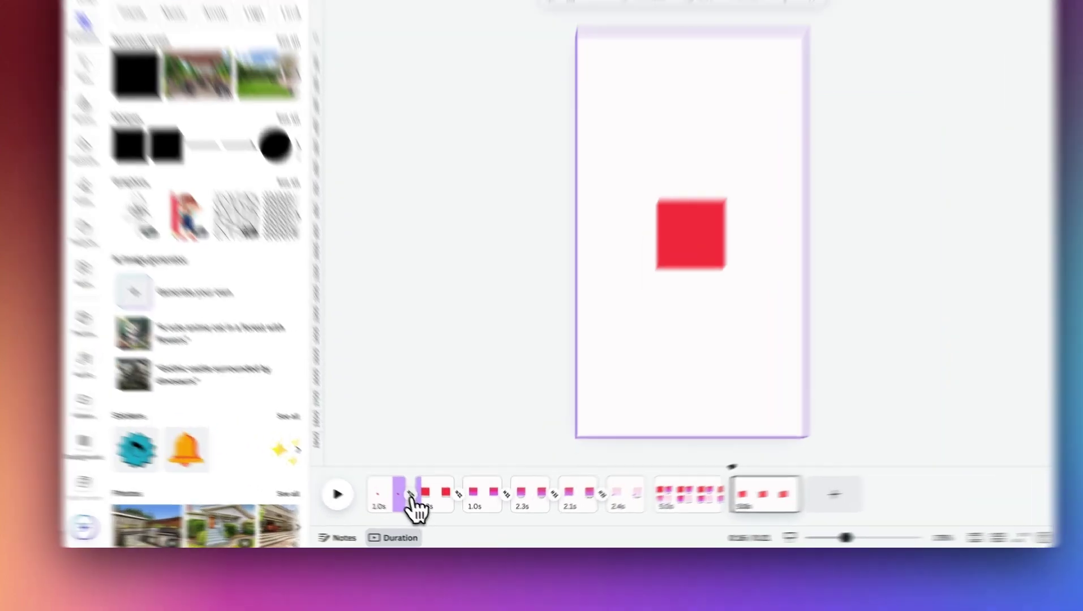
- Inspect the transition settings between the first two pages of the finished animation and preview the effect
{"action": "left_click", "coordinate": [425, 505]}
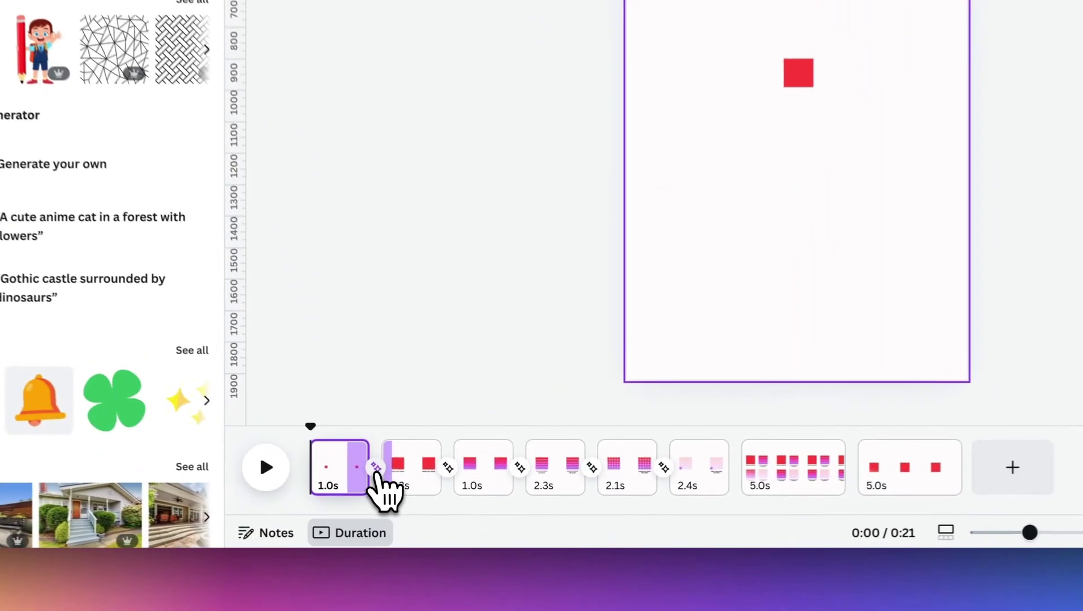
{"action": "left_click", "coordinate": [372, 465]}
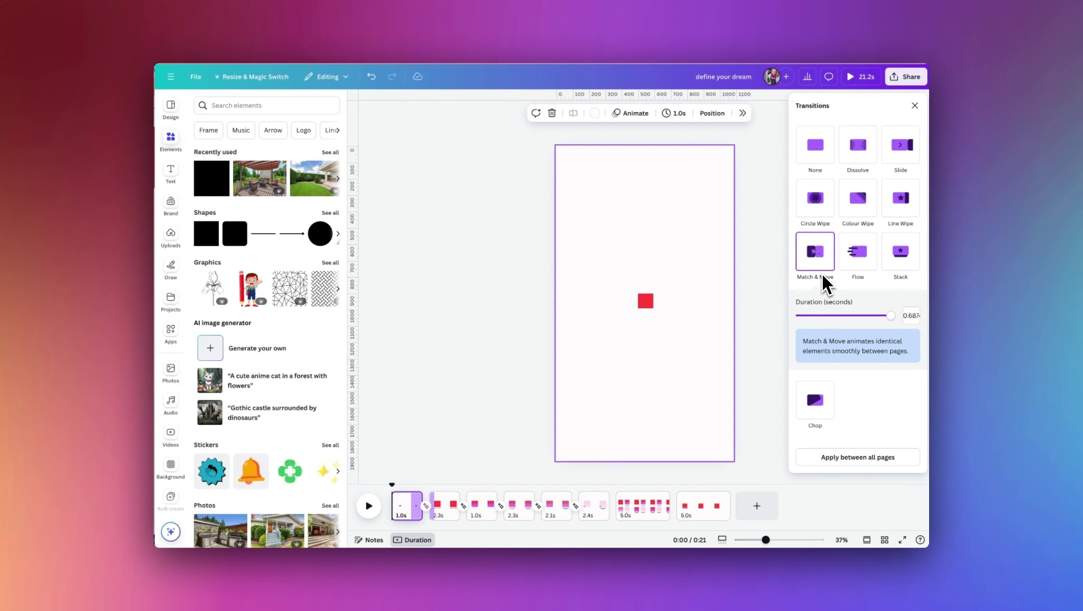
{"action": "left_click_drag", "start_coordinate": [402, 494], "coordinate": [438, 485]}
- Shorten the last page, with the red square, to 1.0 s and duplicate it
{"action": "left_click", "coordinate": [698, 505]}
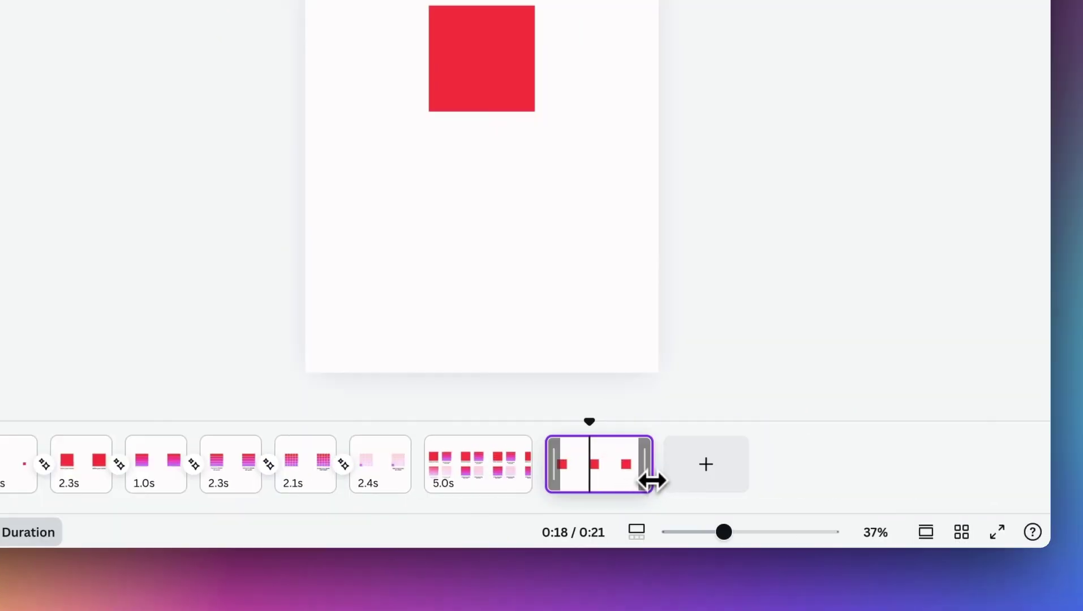
{"action": "left_click_drag", "start_coordinate": [729, 513], "coordinate": [705, 513]}
{"action": "left_click_drag", "start_coordinate": [603, 479], "coordinate": [563, 476]}
{"action": "left_click", "coordinate": [588, 448]}
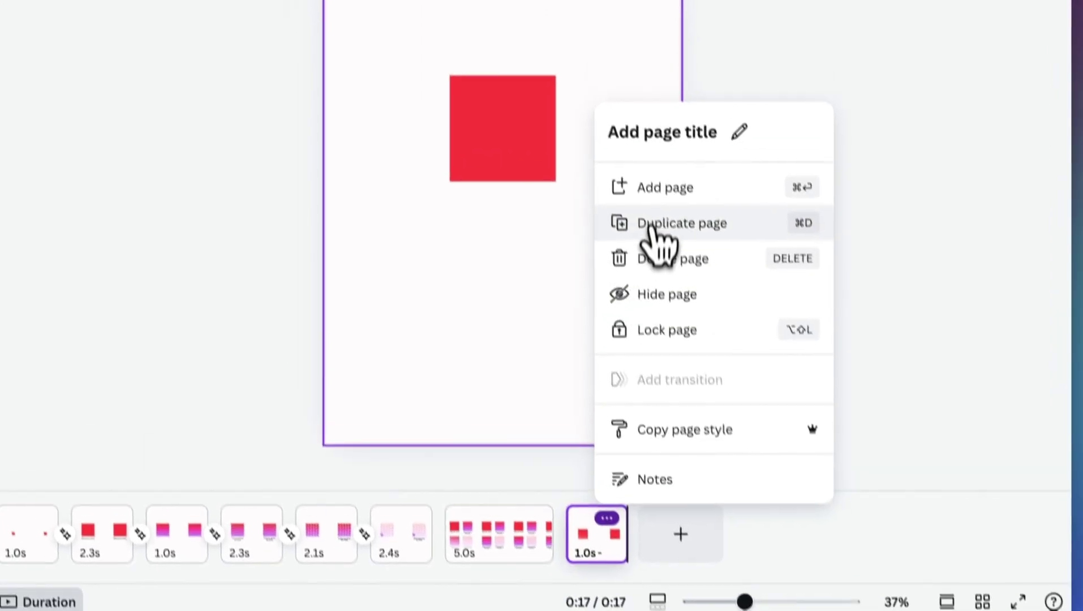
{"action": "left_click", "coordinate": [651, 226]}
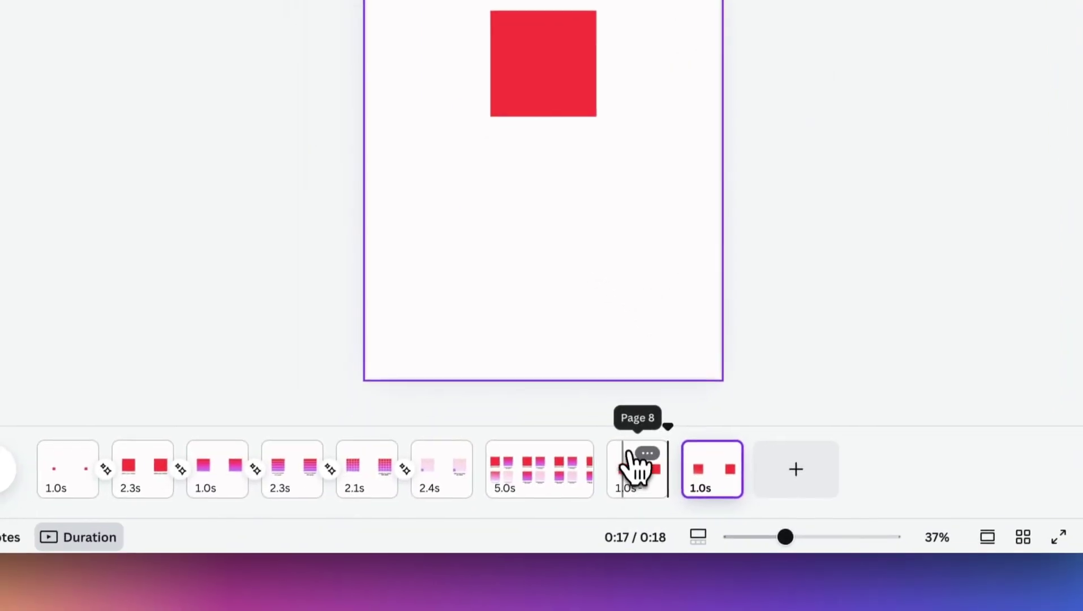
- On the first of the two new pages, shrink the red square to a small one and centre it on the page
{"action": "left_click", "coordinate": [637, 470]}
{"action": "left_click", "coordinate": [582, 78]}
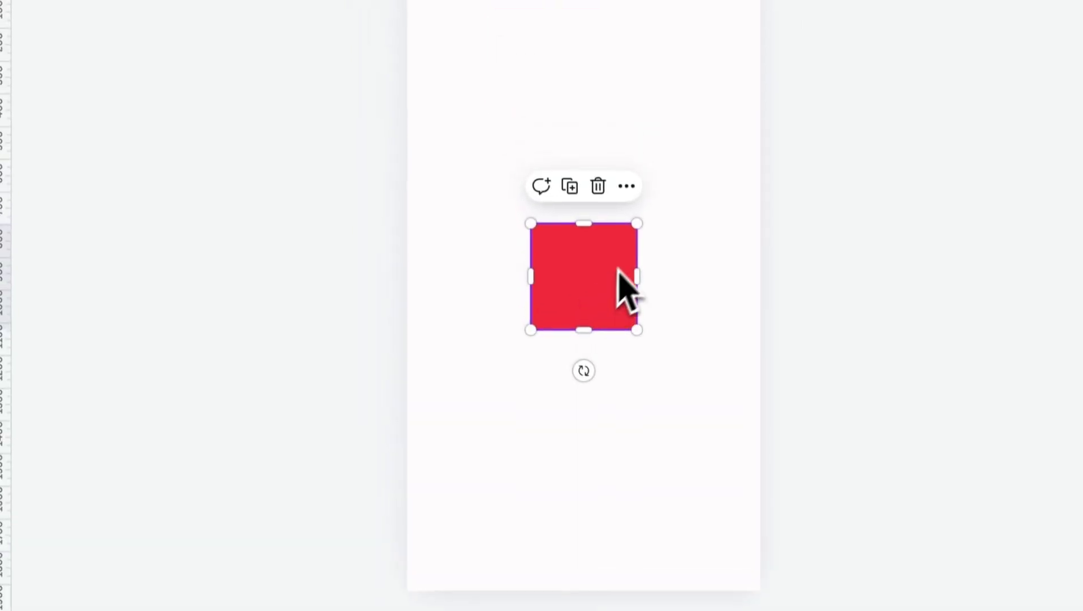
{"action": "left_click_drag", "start_coordinate": [637, 232], "coordinate": [545, 294]}
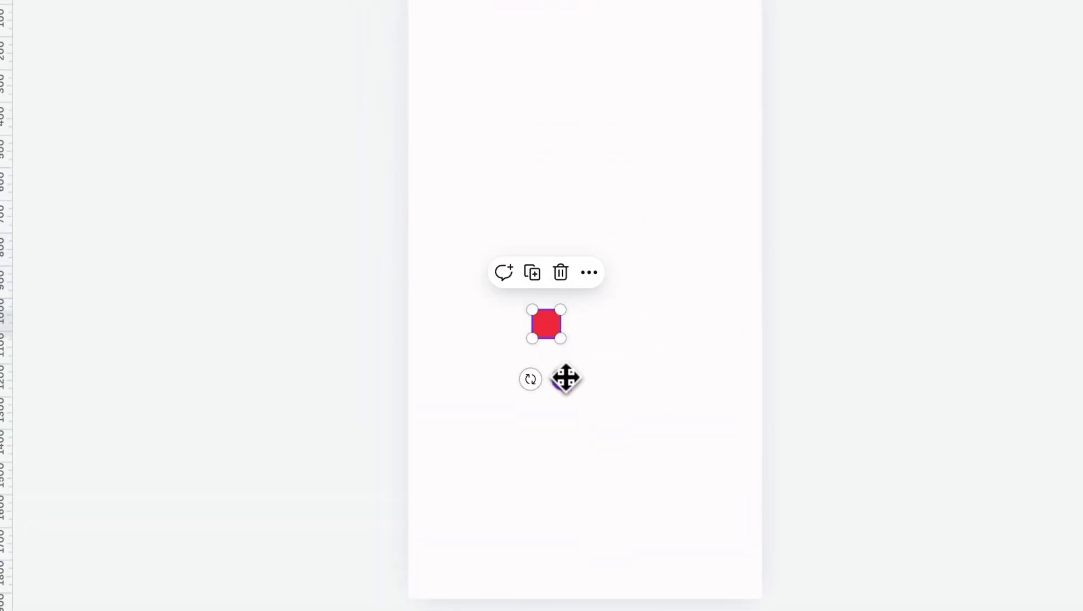
{"action": "left_click_drag", "start_coordinate": [565, 377], "coordinate": [606, 344]}
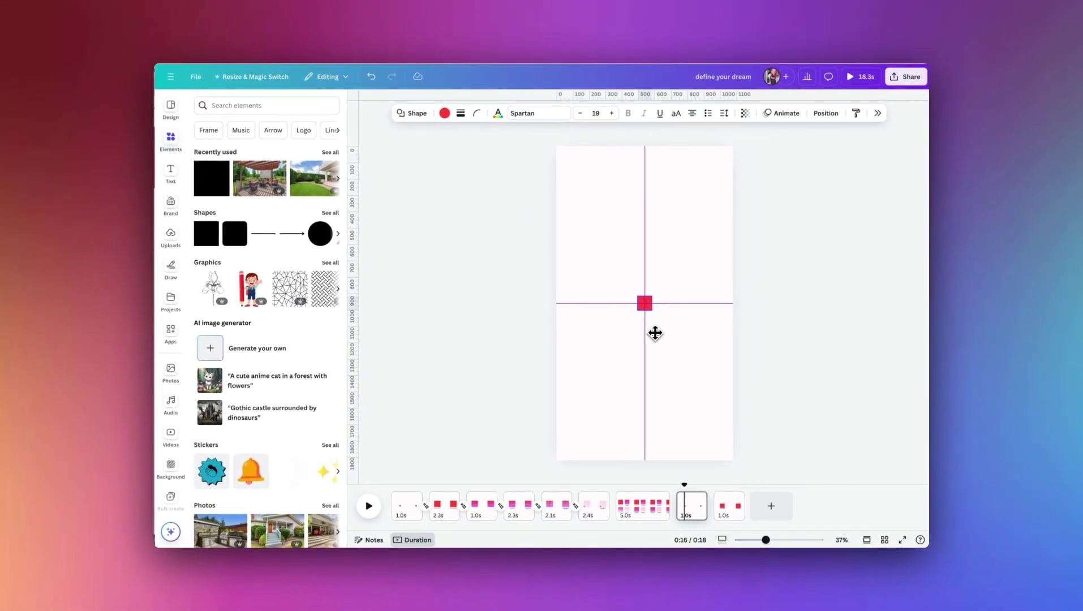
{"action": "left_click_drag", "start_coordinate": [655, 333], "coordinate": [654, 333]}
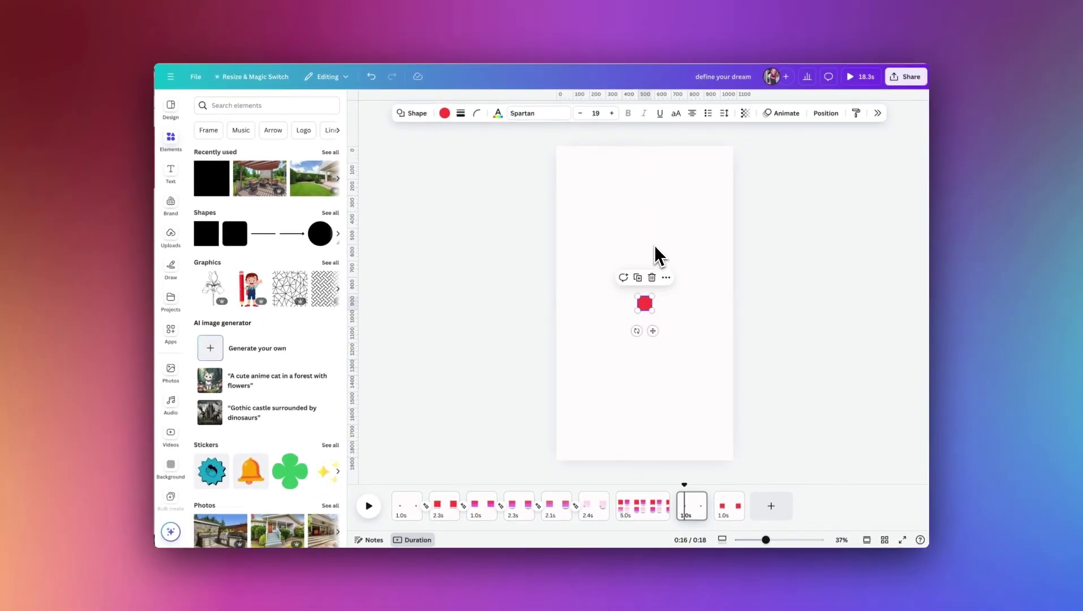
{"action": "left_click", "coordinate": [826, 113]}
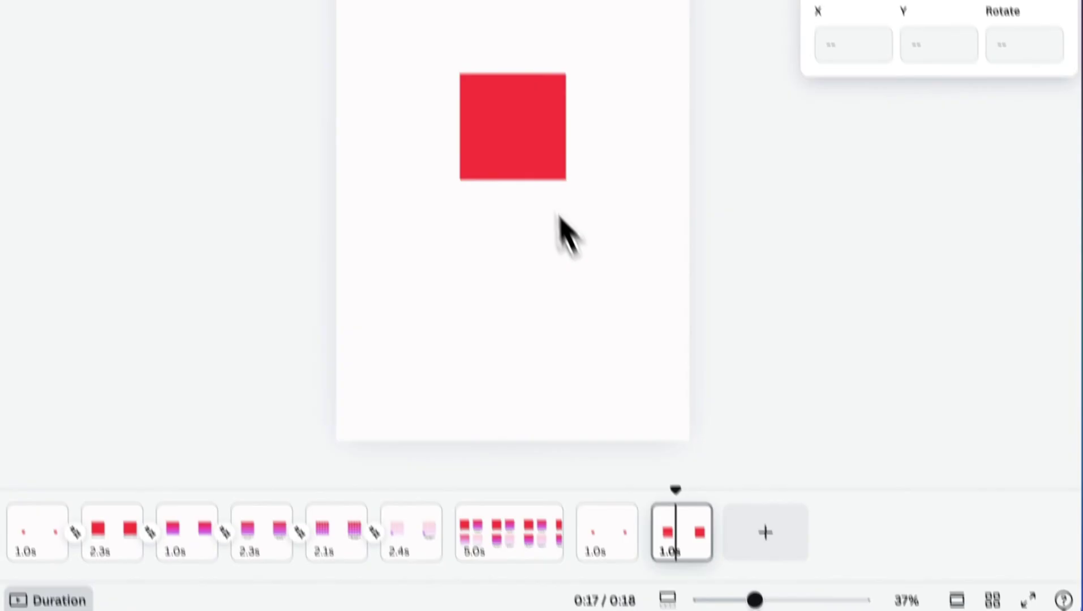
- Add a Match & Move transition between the small-square page and the large-square page, and preview it by scrubbing the timeline
{"action": "left_click", "coordinate": [658, 328]}
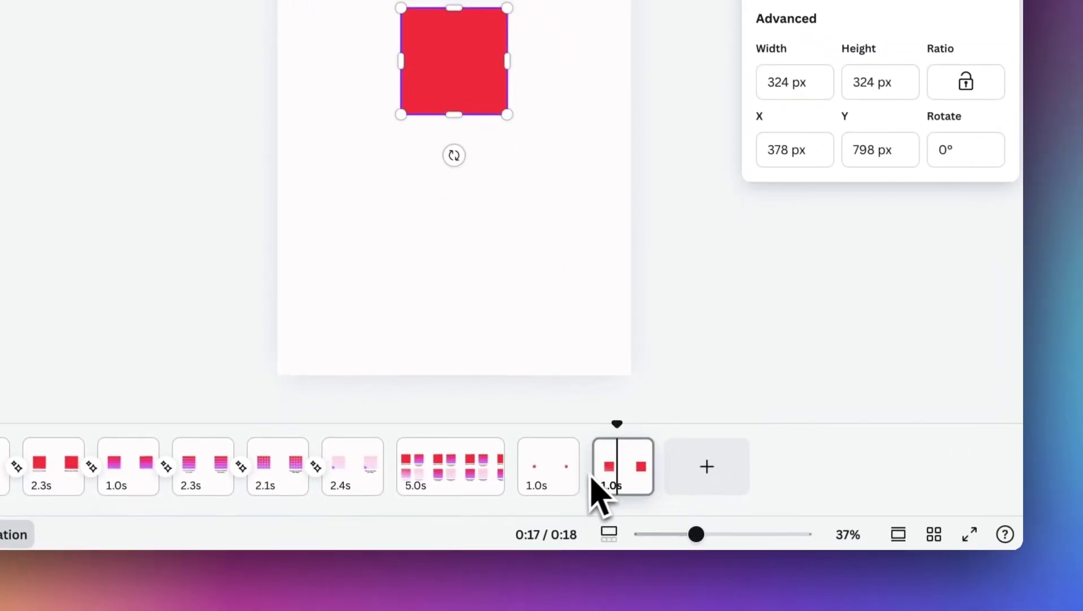
{"action": "mouse_move", "coordinate": [586, 480]}
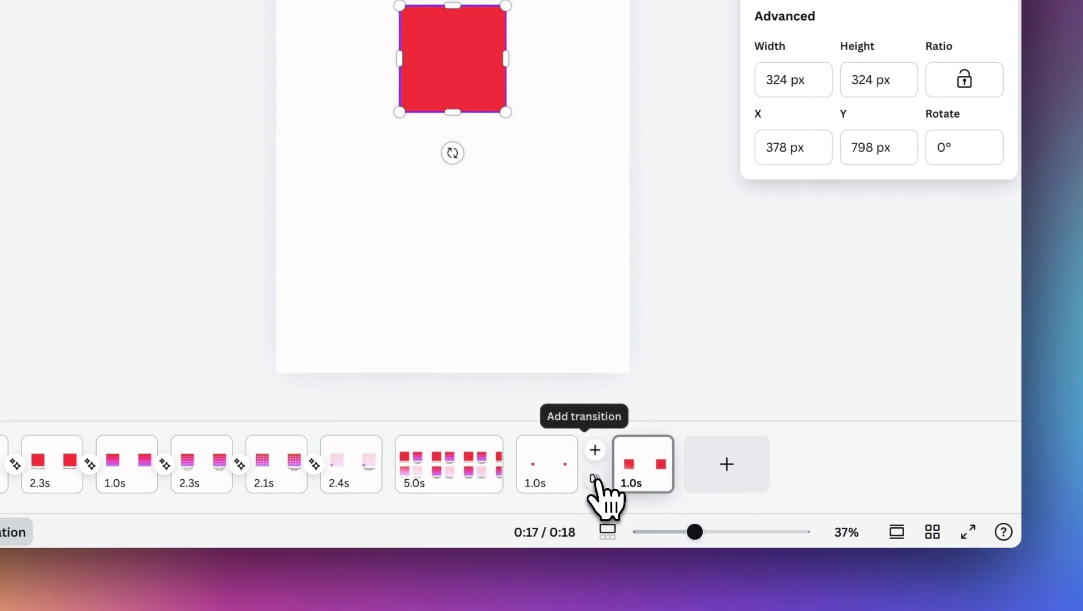
{"action": "left_click", "coordinate": [597, 479]}
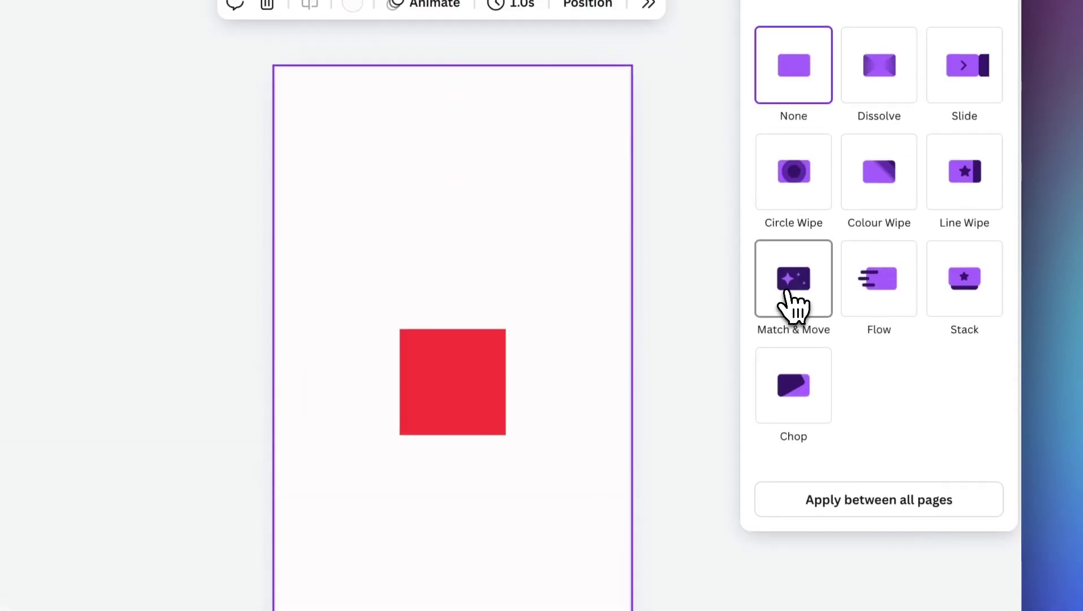
{"action": "left_click", "coordinate": [794, 88]}
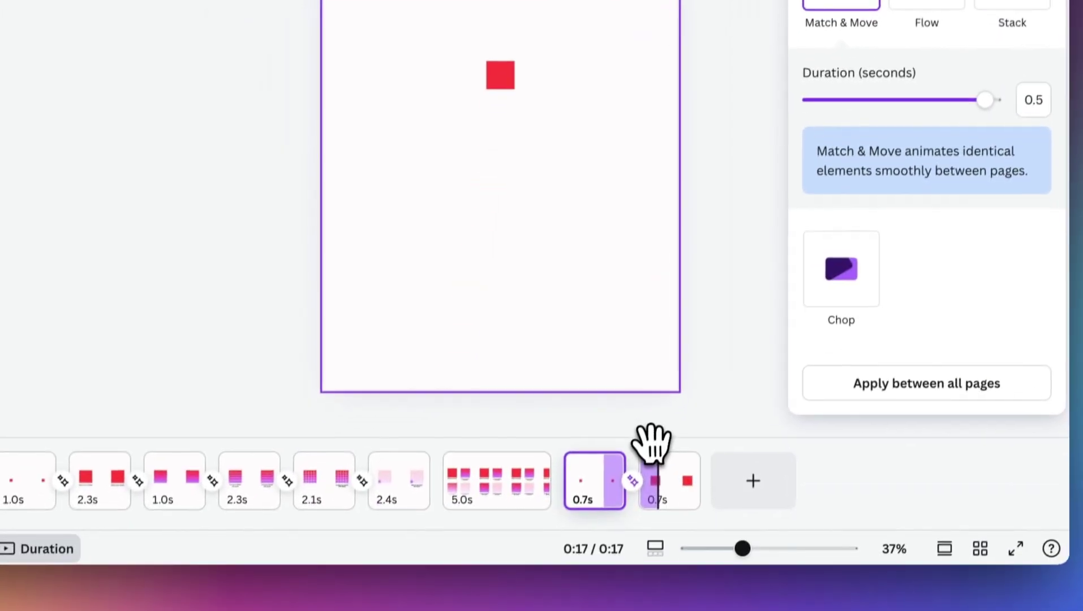
{"action": "mouse_move", "coordinate": [624, 596]}
{"action": "left_mouse_down"}
{"action": "mouse_move", "coordinate": [624, 568]}
{"action": "mouse_move", "coordinate": [580, 583]}
{"action": "mouse_move", "coordinate": [607, 590]}
{"action": "left_mouse_up"}
{"action": "left_click_drag", "start_coordinate": [633, 422], "coordinate": [685, 421]}
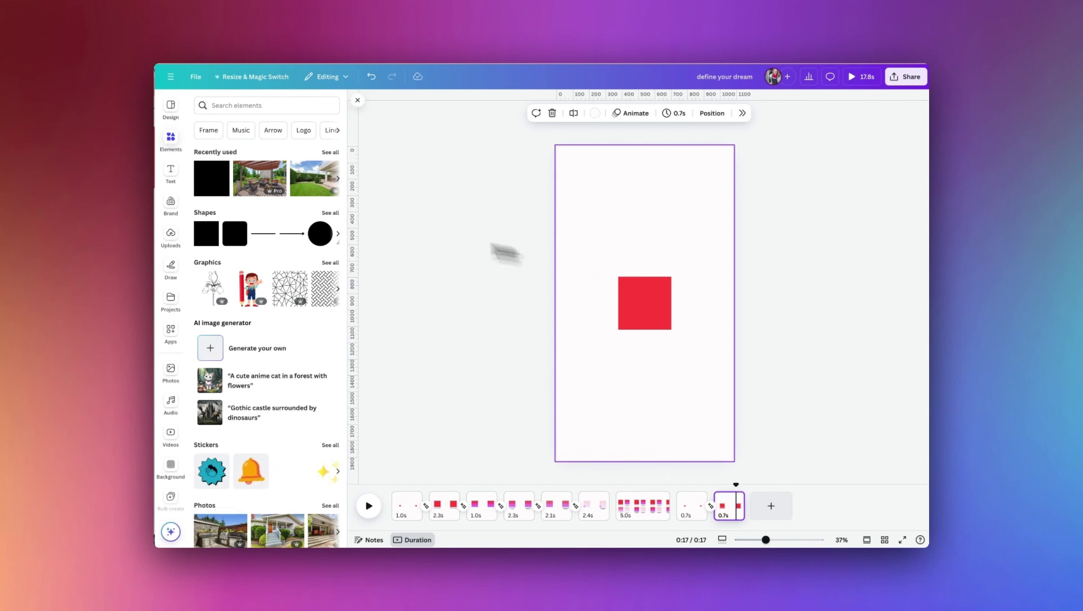
- Add the caption "define your dream" below the large red square in Inter Medium, size 34.4
{"action": "left_click", "coordinate": [170, 170]}
{"action": "left_click", "coordinate": [497, 114]}
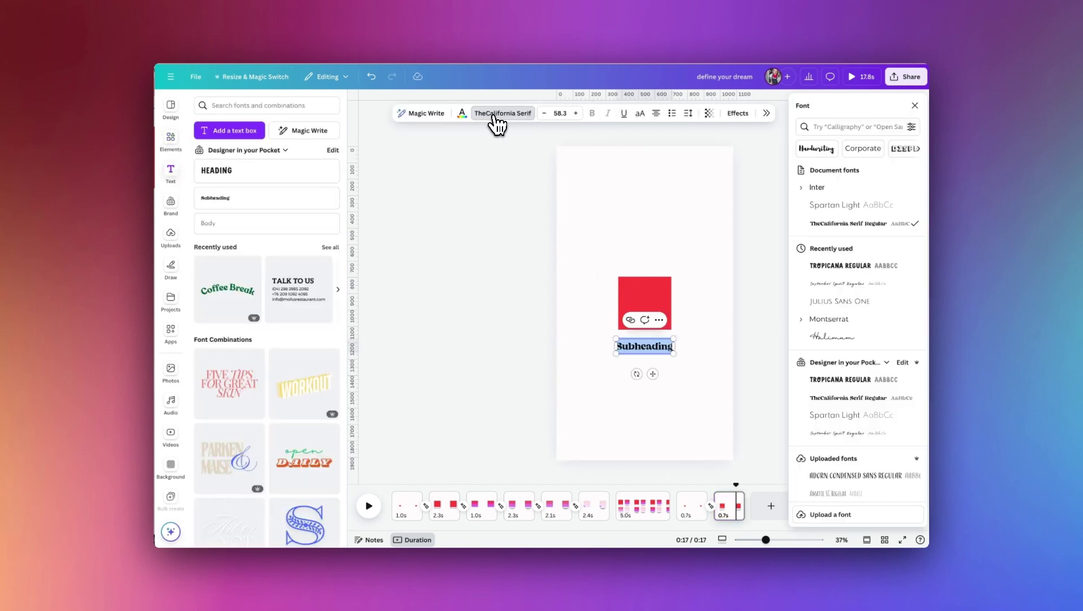
{"action": "left_click", "coordinate": [820, 188]}
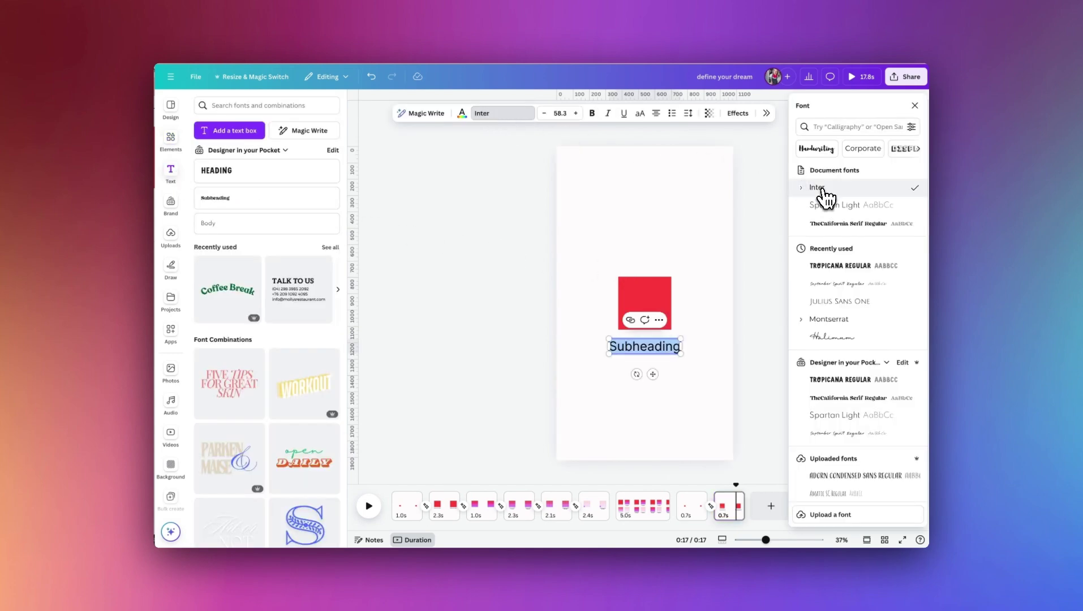
{"action": "left_click", "coordinate": [802, 190]}
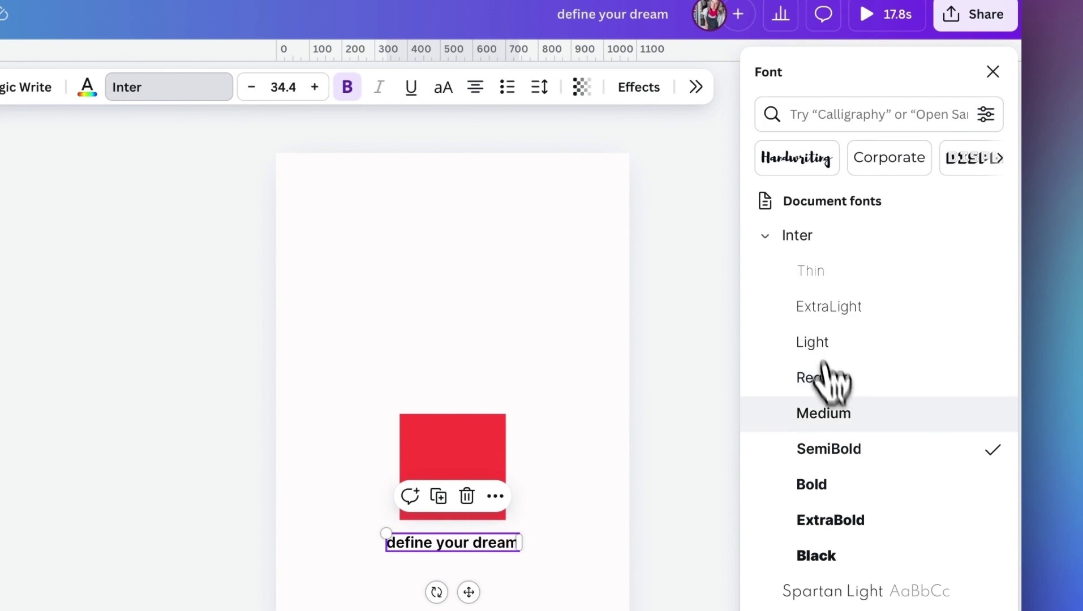
{"action": "left_click", "coordinate": [844, 414]}
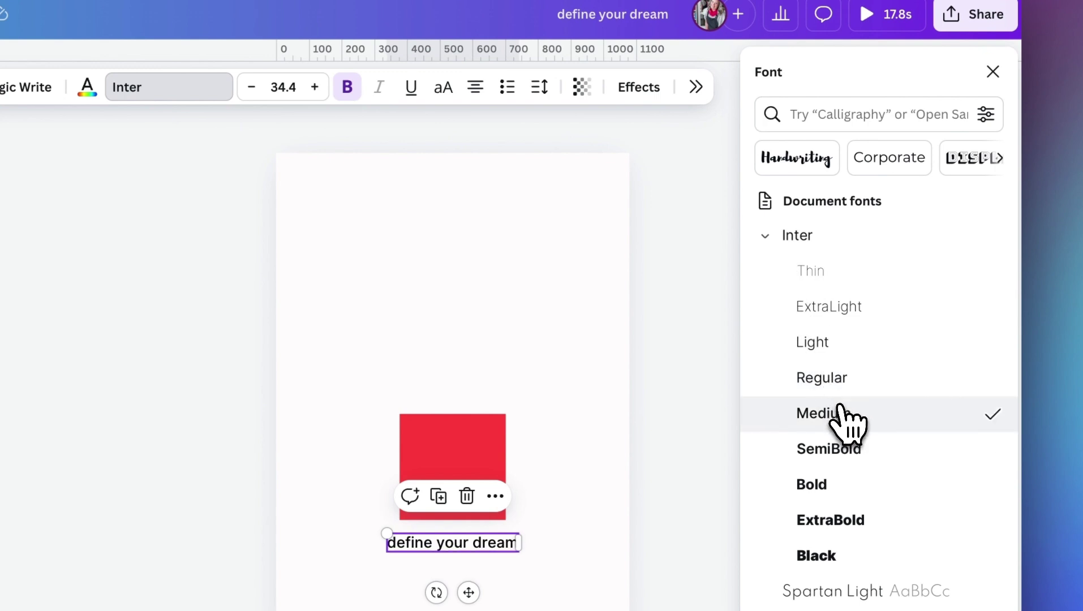
- Enlarge the red square above the caption until its sides line up with both ends of "define your dream"
{"action": "left_click", "coordinate": [453, 453]}
{"action": "left_click_drag", "start_coordinate": [398, 414], "coordinate": [377, 387]}
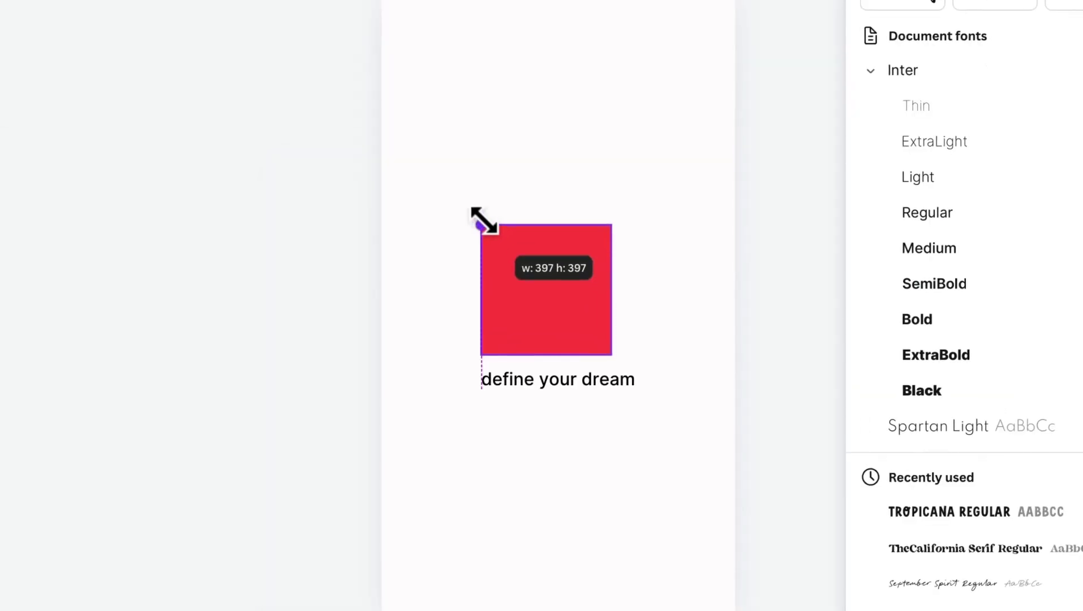
{"action": "left_click_drag", "start_coordinate": [484, 221], "coordinate": [481, 217]}
{"action": "left_click_drag", "start_coordinate": [612, 226], "coordinate": [643, 216]}
{"action": "left_click", "coordinate": [696, 254]}
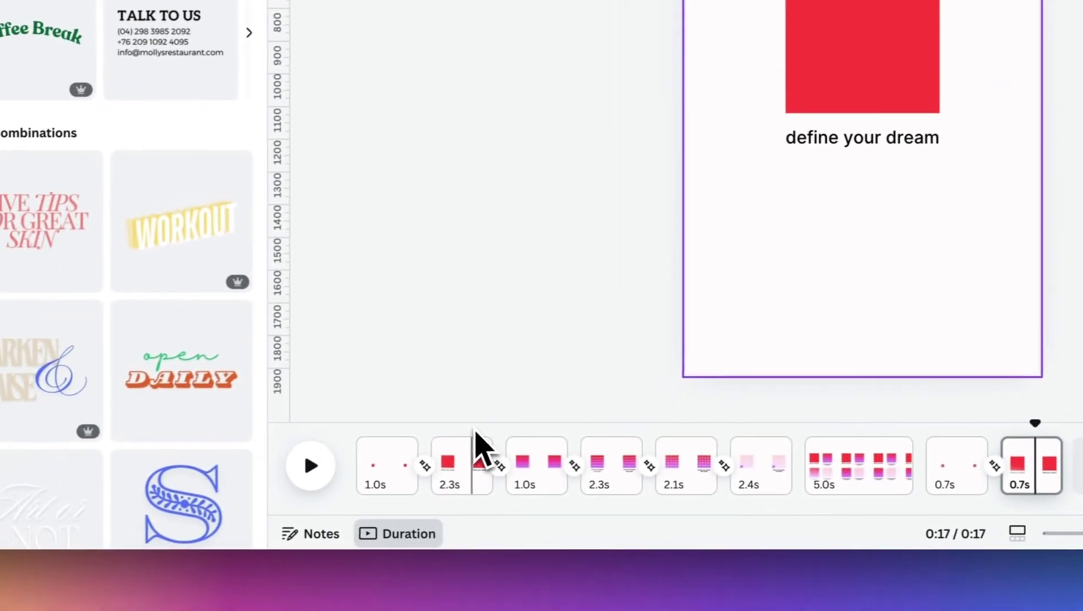
- Scrub the timeline from the captioned red square on page 2 into page 3 and back to examine how the stripes appear
{"action": "left_click", "coordinate": [481, 428]}
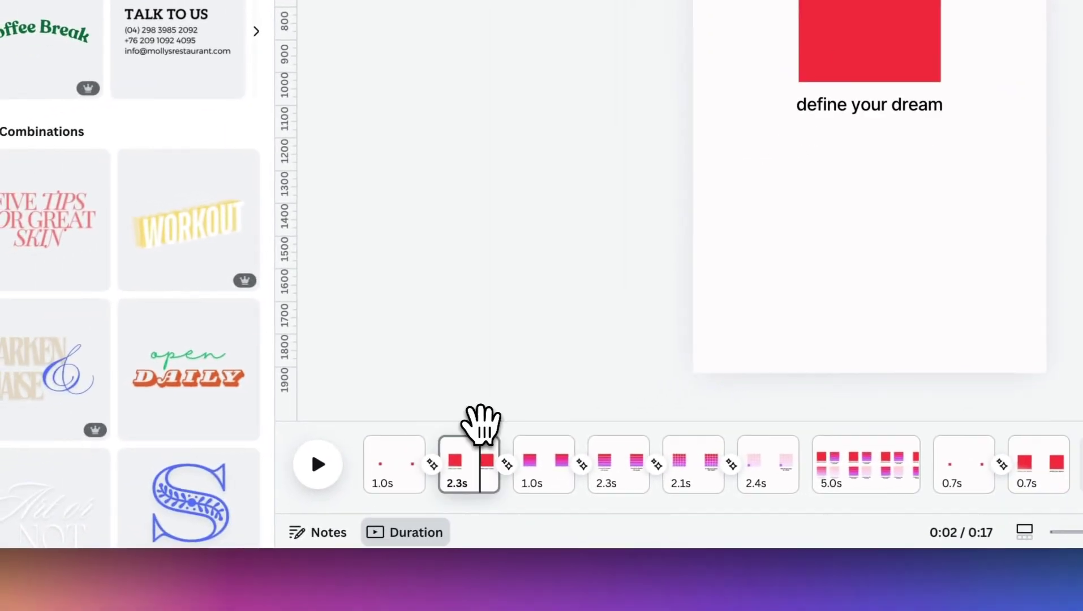
{"action": "left_click_drag", "start_coordinate": [481, 426], "coordinate": [526, 425]}
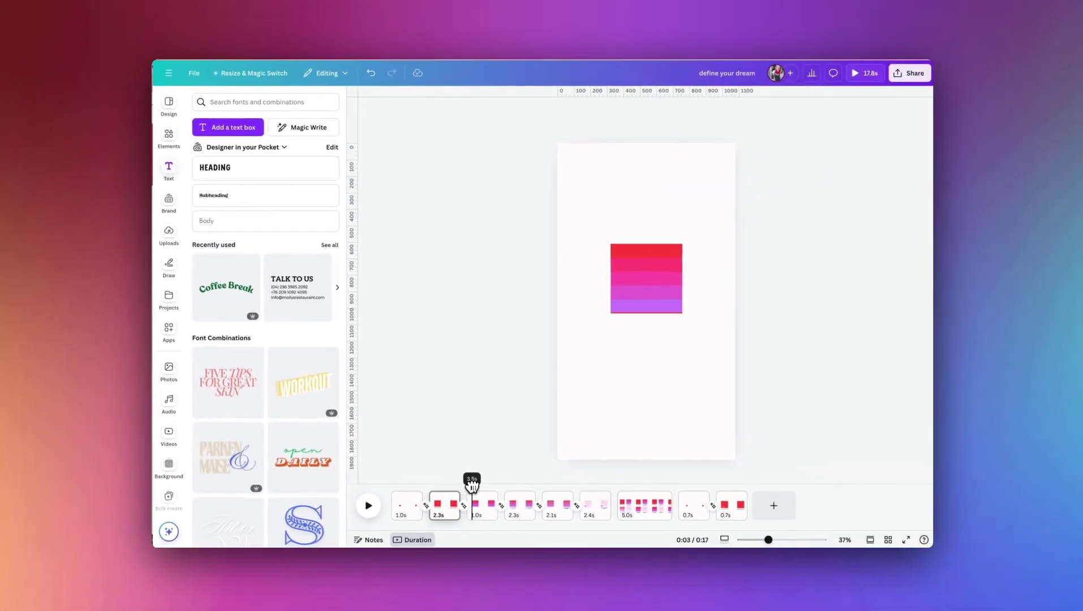
{"action": "left_click_drag", "start_coordinate": [472, 485], "coordinate": [448, 485]}
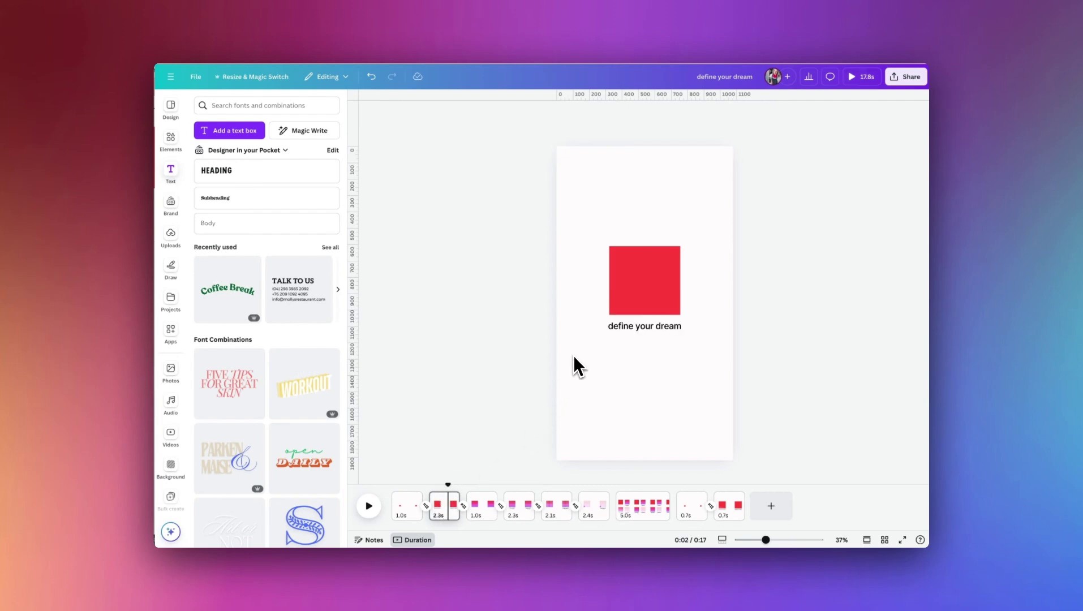
- Set the background of page 2, the captioned red square page, to light grey
{"action": "left_click", "coordinate": [564, 165]}
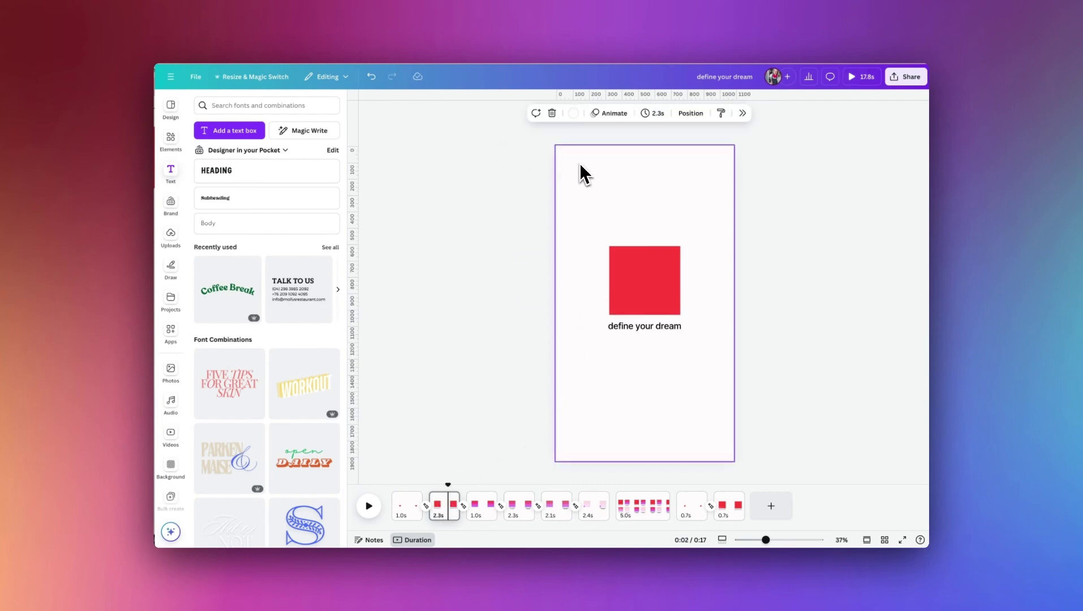
{"action": "left_click", "coordinate": [573, 114]}
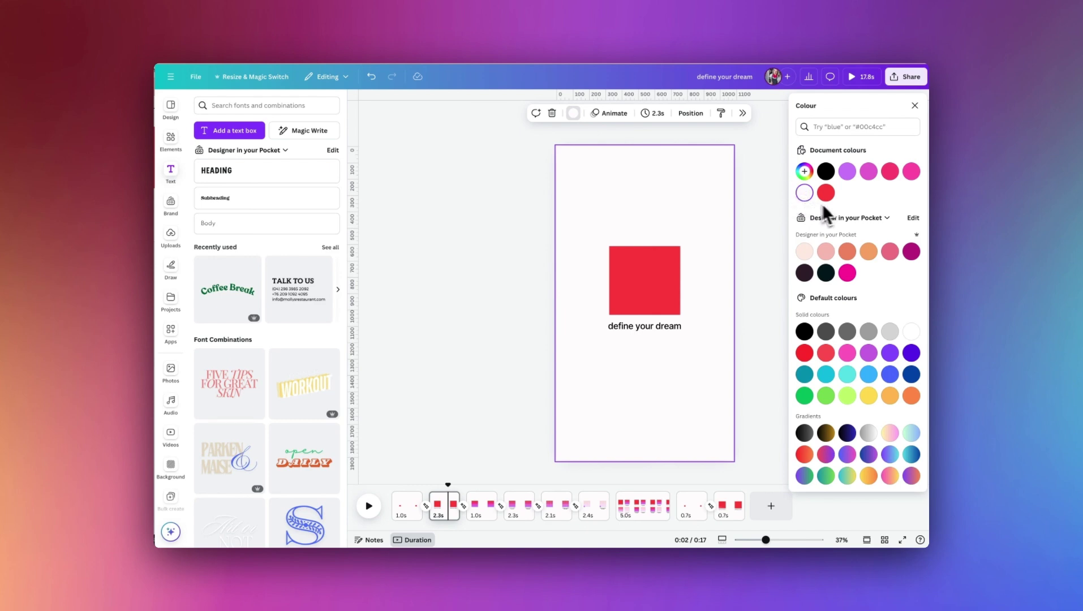
{"action": "left_click", "coordinate": [890, 333]}
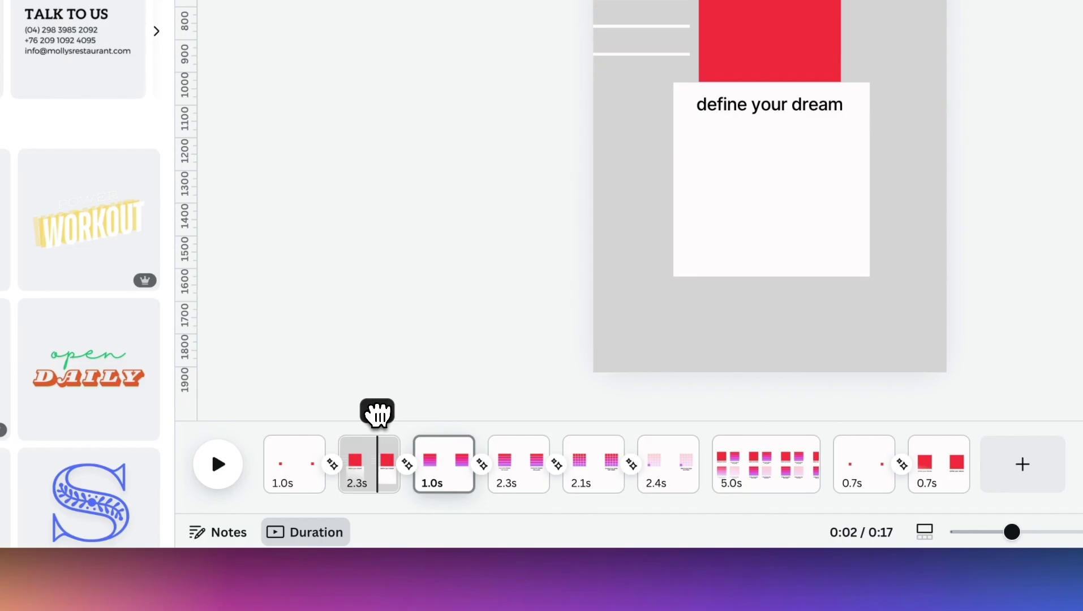
- Examine the masking squares below the main shape on pages 2 and 3, shifting page 3's square aside and back to see what it hides
{"action": "left_click", "coordinate": [376, 413]}
{"action": "left_click", "coordinate": [720, 218]}
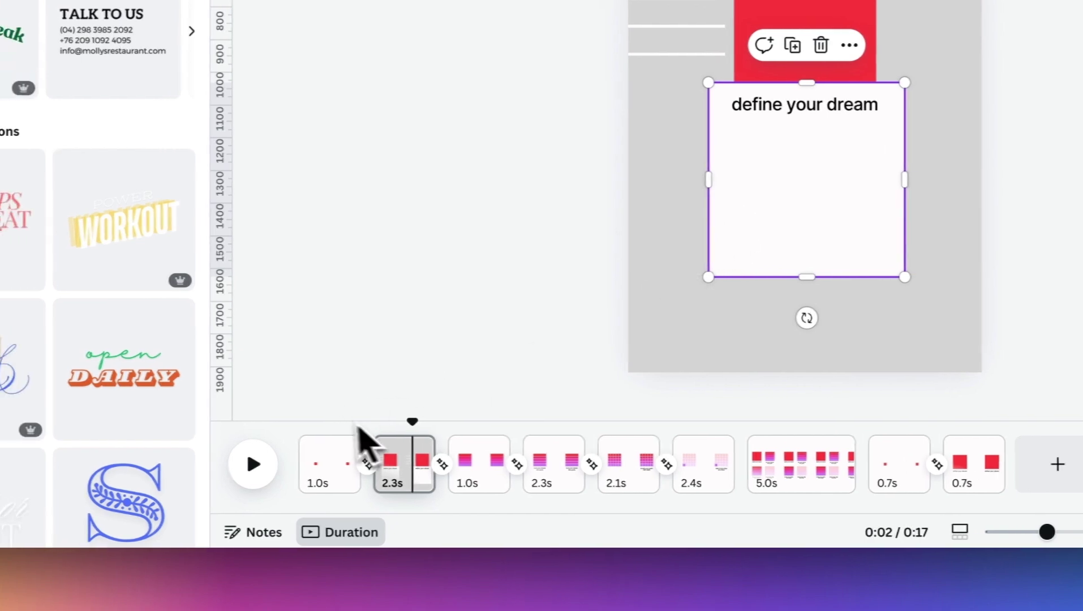
{"action": "left_click_drag", "start_coordinate": [423, 423], "coordinate": [475, 427]}
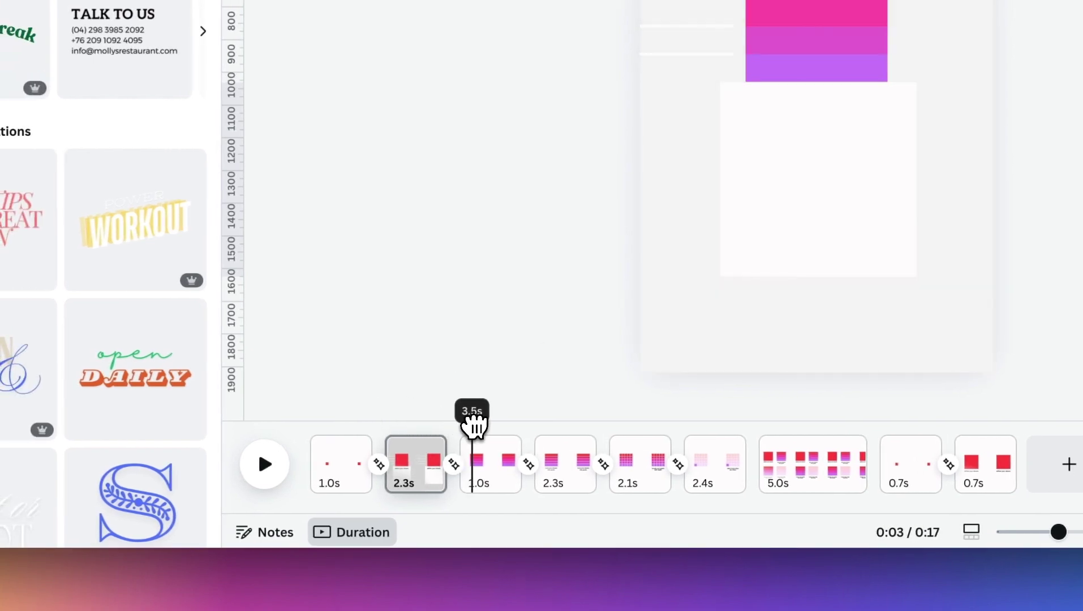
{"action": "left_click", "coordinate": [779, 194]}
{"action": "left_click_drag", "start_coordinate": [775, 192], "coordinate": [844, 179]}
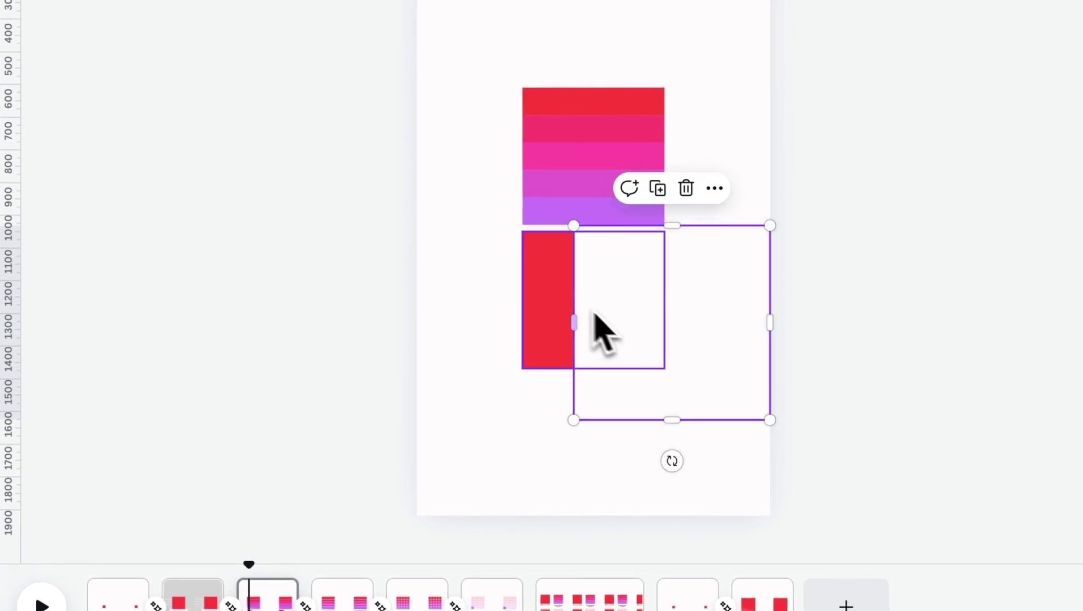
{"action": "left_click_drag", "start_coordinate": [694, 306], "coordinate": [602, 304]}
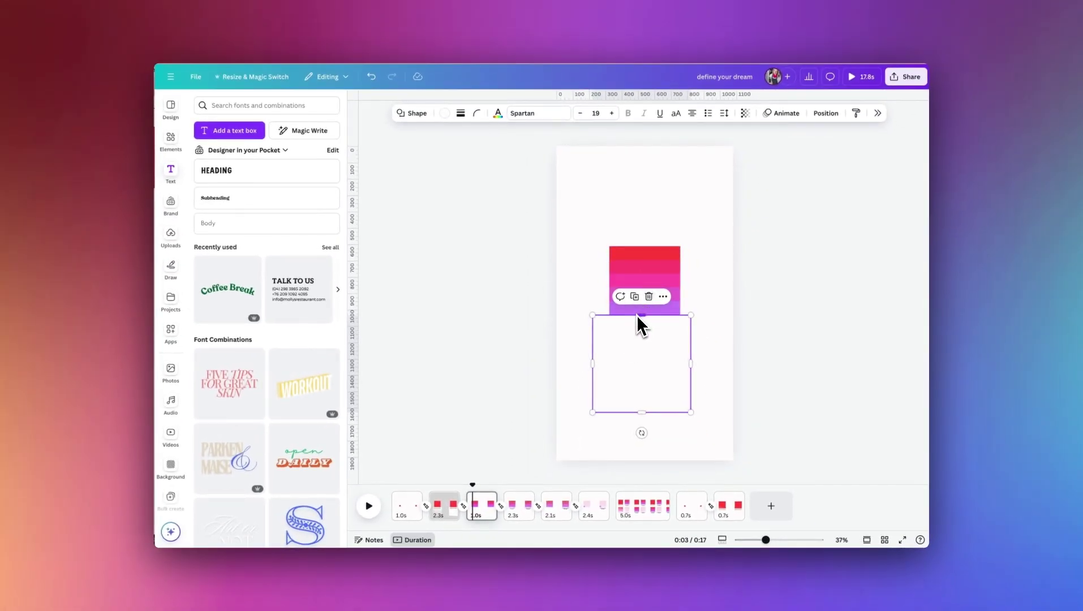
- Duplicate the last page with the large red square and "define your dream" caption
{"action": "left_click", "coordinate": [734, 498]}
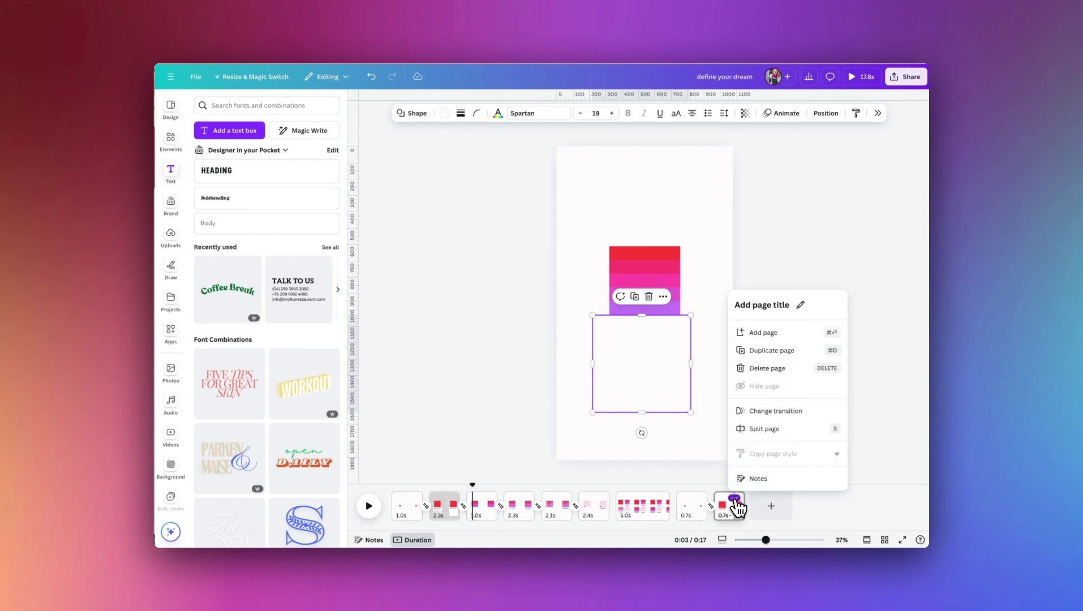
{"action": "left_click", "coordinate": [773, 354]}
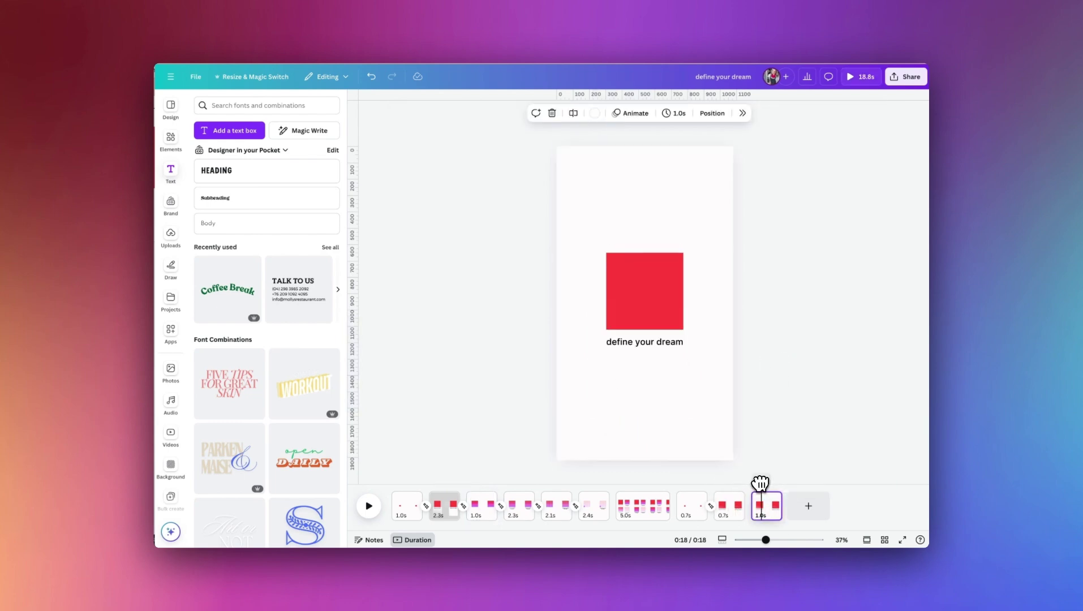
{"action": "left_click_drag", "start_coordinate": [753, 539], "coordinate": [781, 540]}
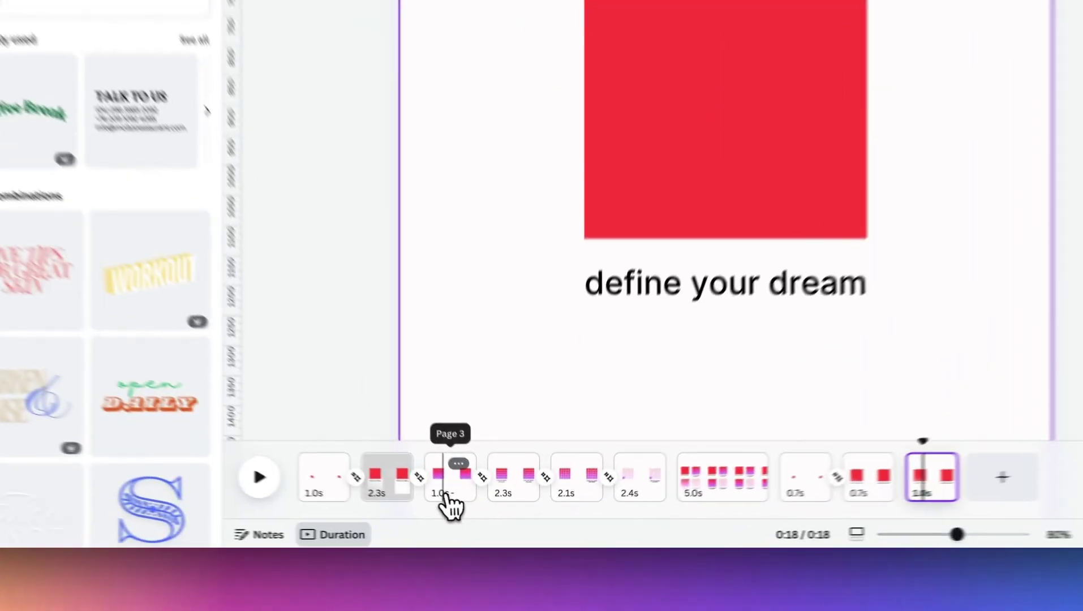
- Copy all five red-to-purple stripes from page 3 onto the new last page
{"action": "left_click", "coordinate": [487, 511]}
{"action": "left_click", "coordinate": [571, 224]}
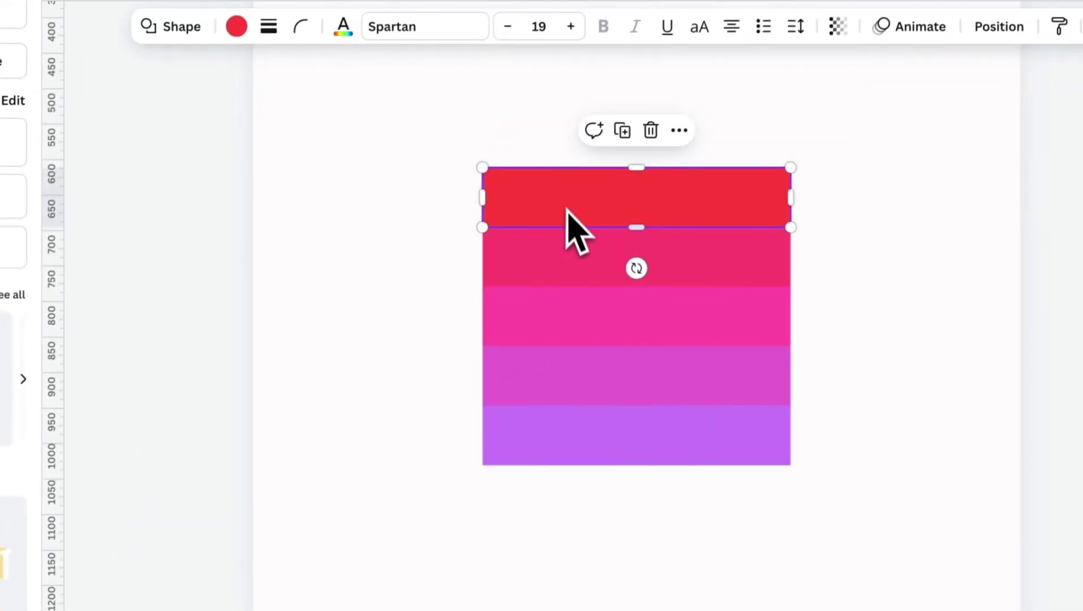
{"action": "left_click", "coordinate": [573, 273], "text": "shift"}
{"action": "left_click", "coordinate": [573, 325], "text": "shift"}
{"action": "left_click", "coordinate": [572, 373], "text": "shift"}
{"action": "left_click", "coordinate": [577, 432], "text": "shift"}
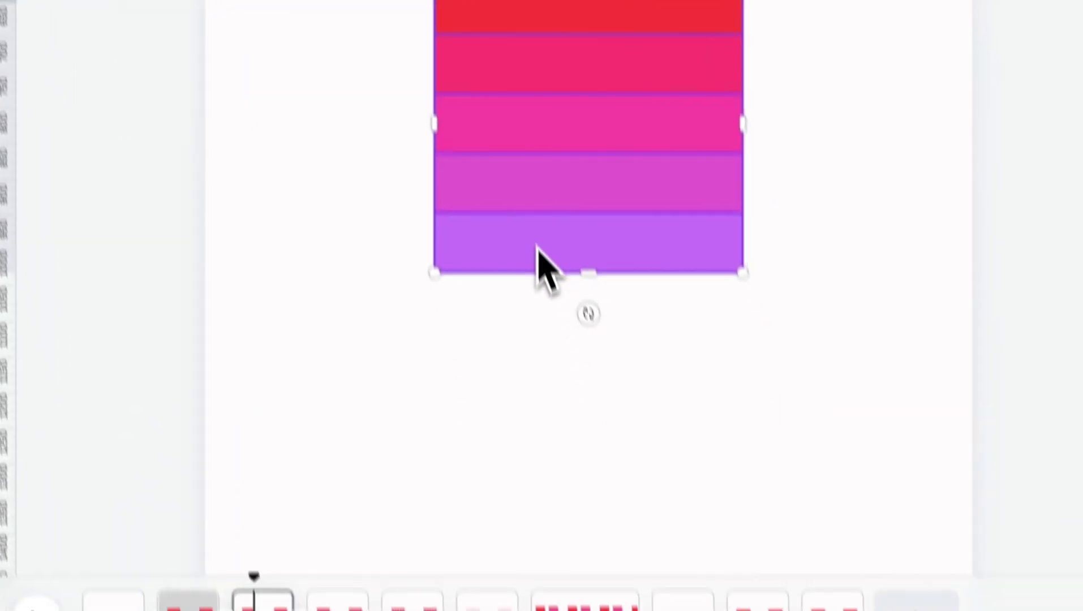
{"action": "left_click", "coordinate": [701, 460]}
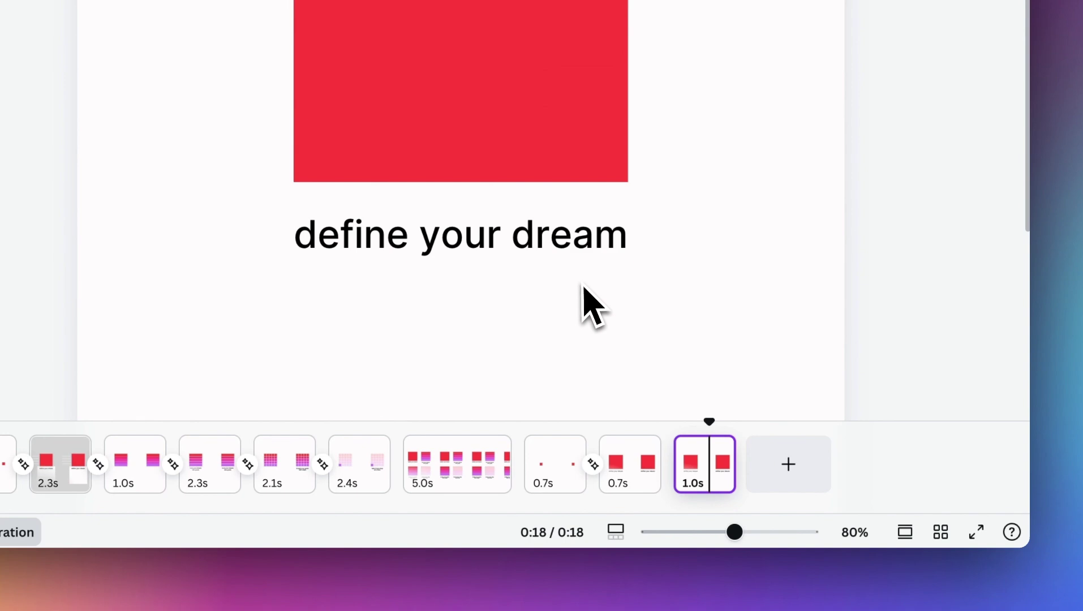
{"action": "key", "text": "ctrl+v"}
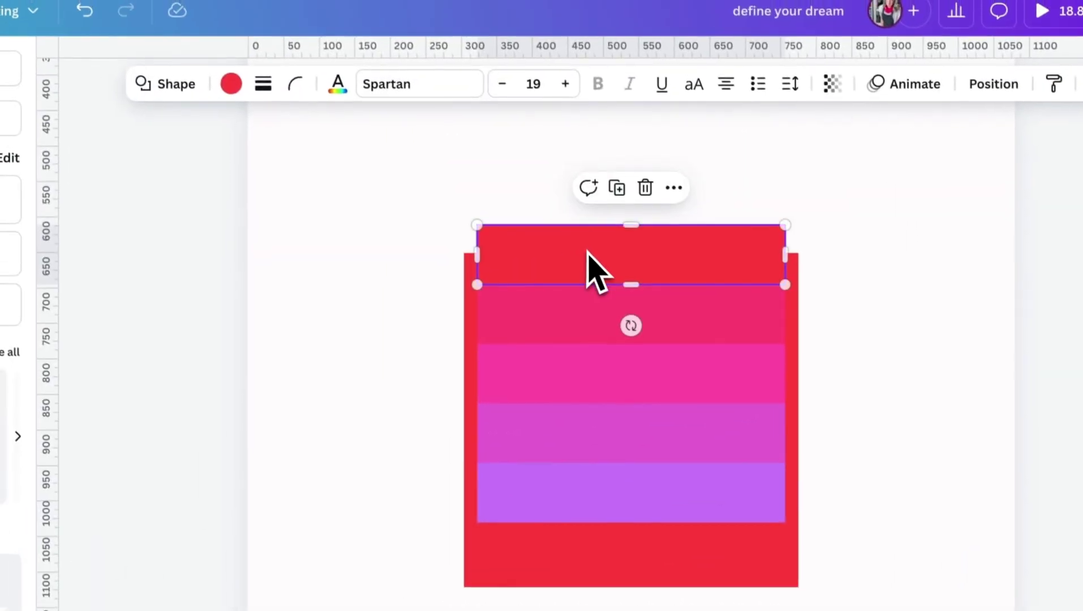
- Align the pasted stripes with the red square's top-left corner and enlarge them to cover the whole square
{"action": "left_click_drag", "start_coordinate": [592, 271], "coordinate": [583, 213]}
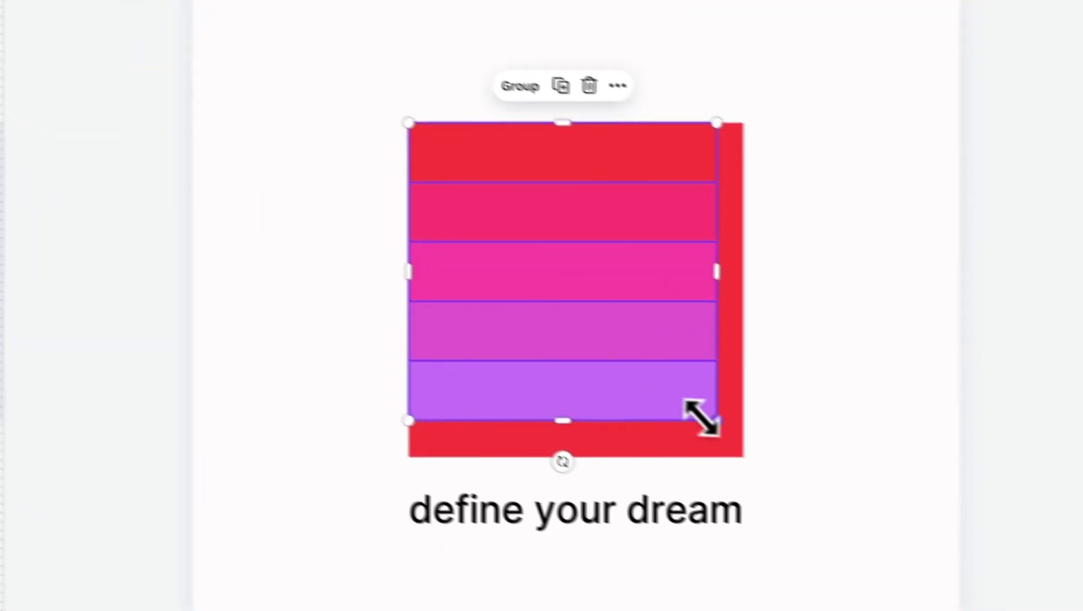
{"action": "left_click_drag", "start_coordinate": [810, 464], "coordinate": [839, 494]}
{"action": "left_click_drag", "start_coordinate": [697, 428], "coordinate": [698, 434]}
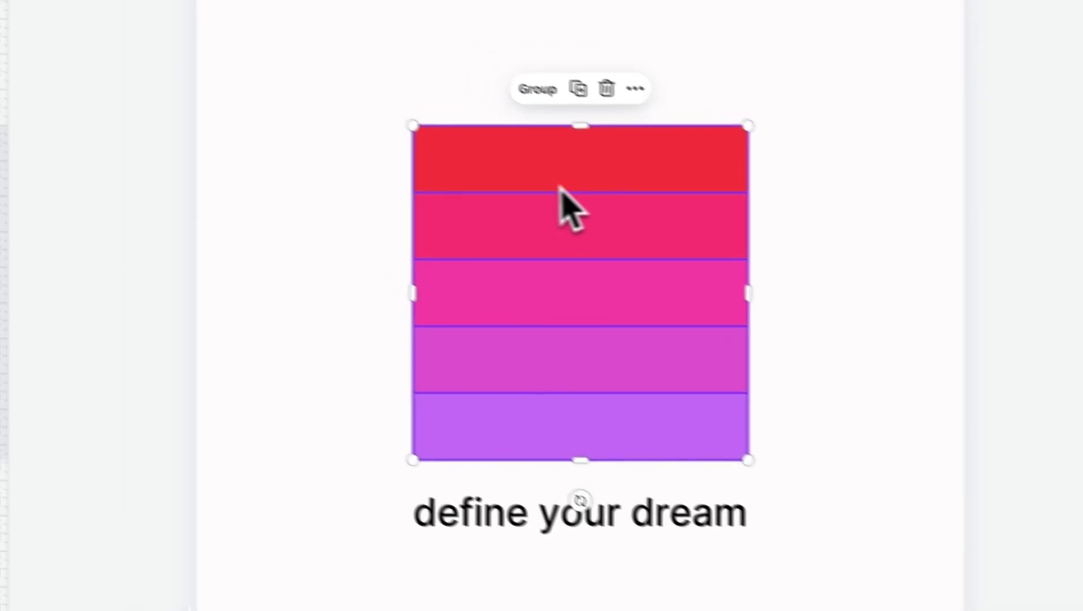
- Copy the five resized stripes from the last page onto the red square page before it
{"action": "left_click", "coordinate": [544, 192]}
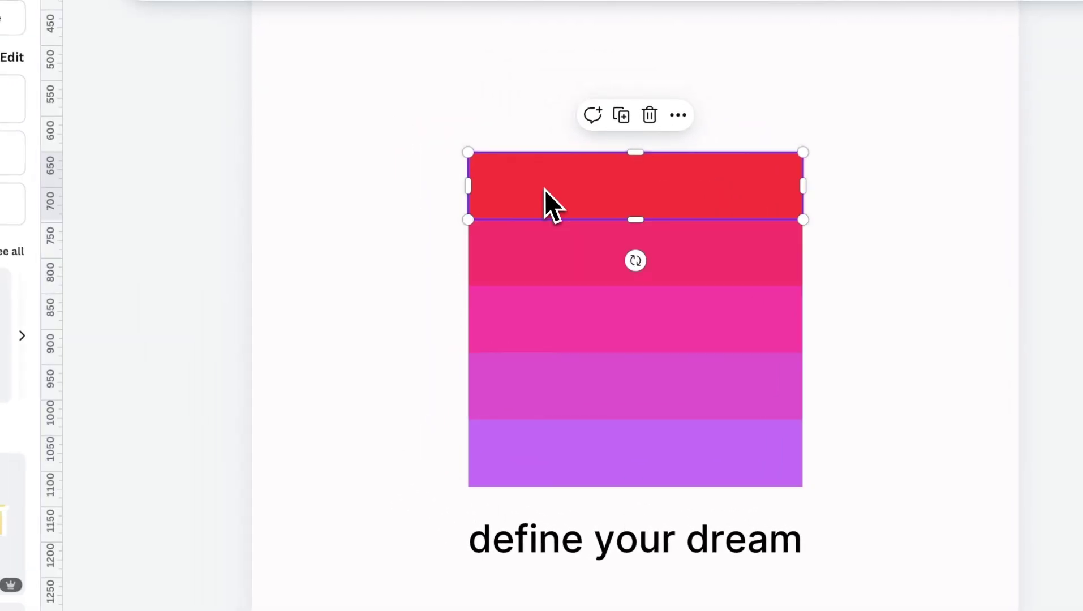
{"action": "left_click", "coordinate": [553, 266], "text": "shift"}
{"action": "left_click", "coordinate": [561, 346], "text": "shift"}
{"action": "left_click", "coordinate": [570, 410], "text": "shift"}
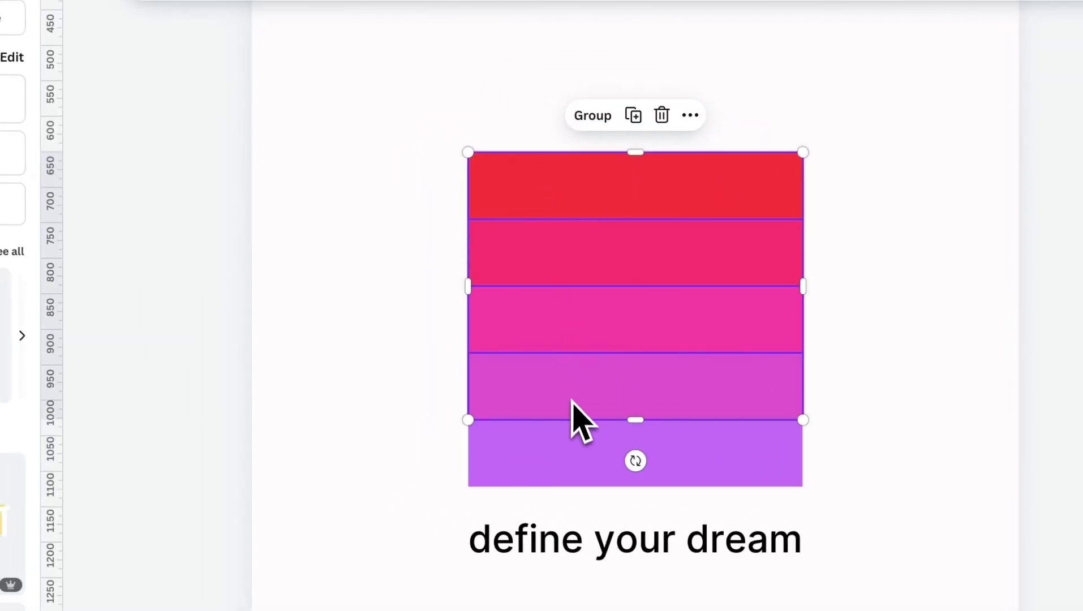
{"action": "left_click", "coordinate": [572, 459], "text": "shift"}
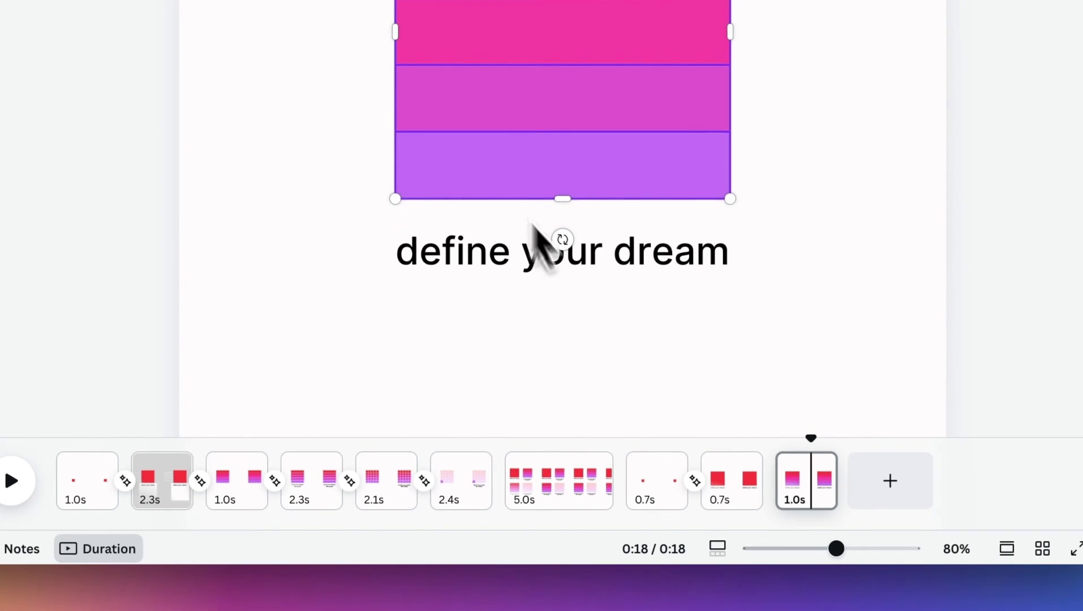
{"action": "left_click", "coordinate": [727, 489]}
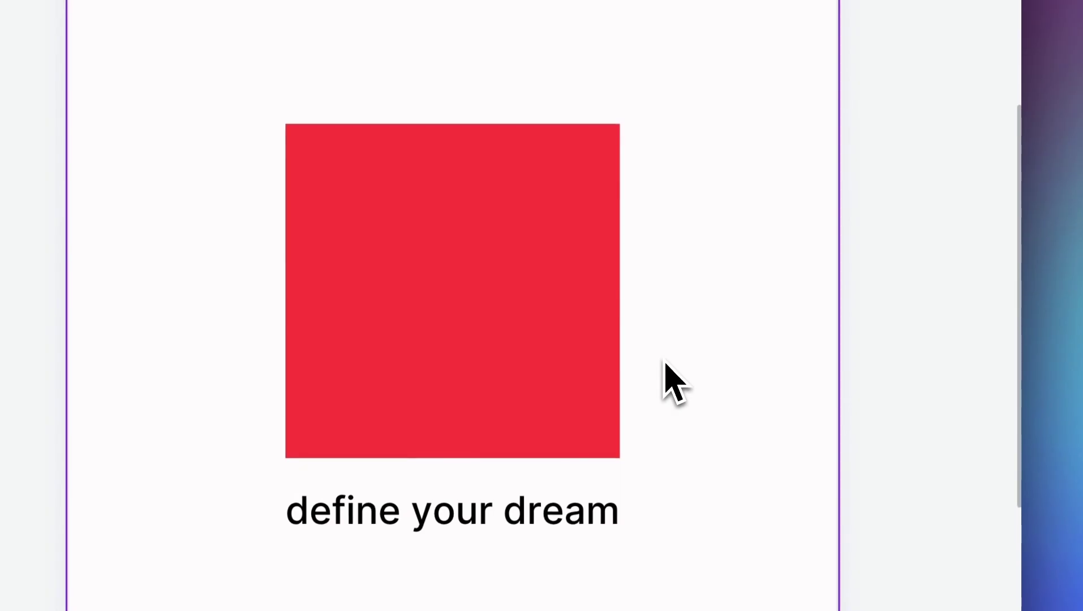
- Send the five pasted stripes on page 9 to the back, behind the red square
{"action": "right_click", "coordinate": [530, 175]}
{"action": "mouse_move", "coordinate": [610, 397]}
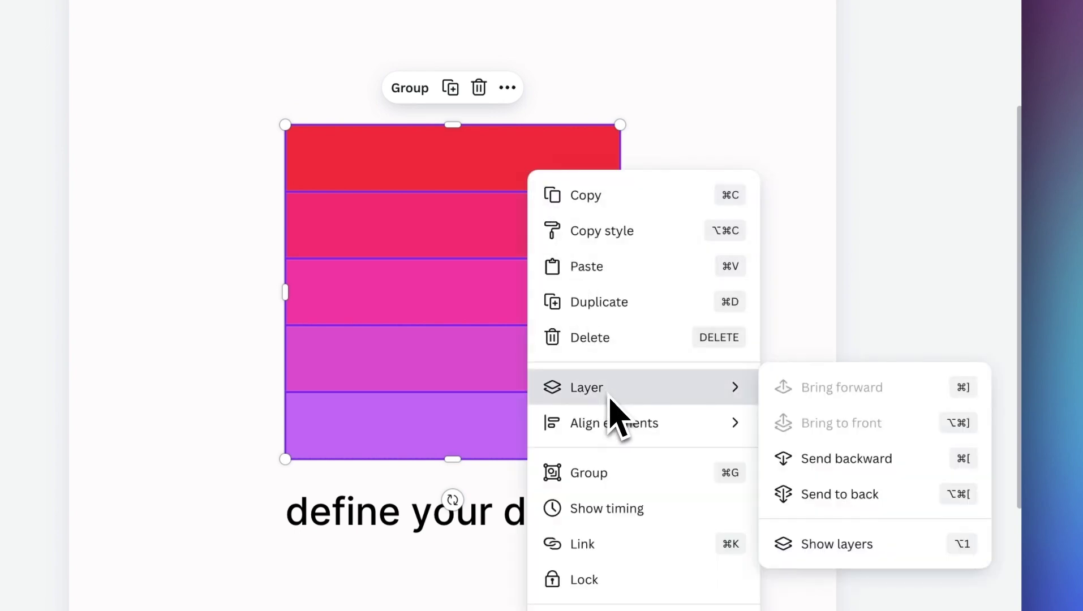
{"action": "left_click", "coordinate": [844, 497]}
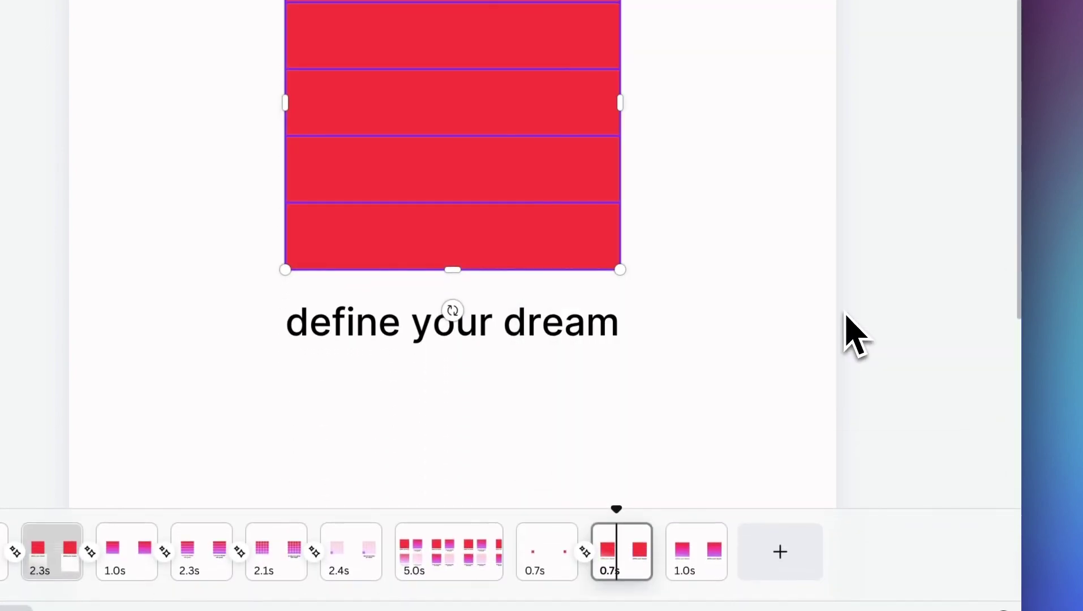
{"action": "left_click", "coordinate": [716, 176]}
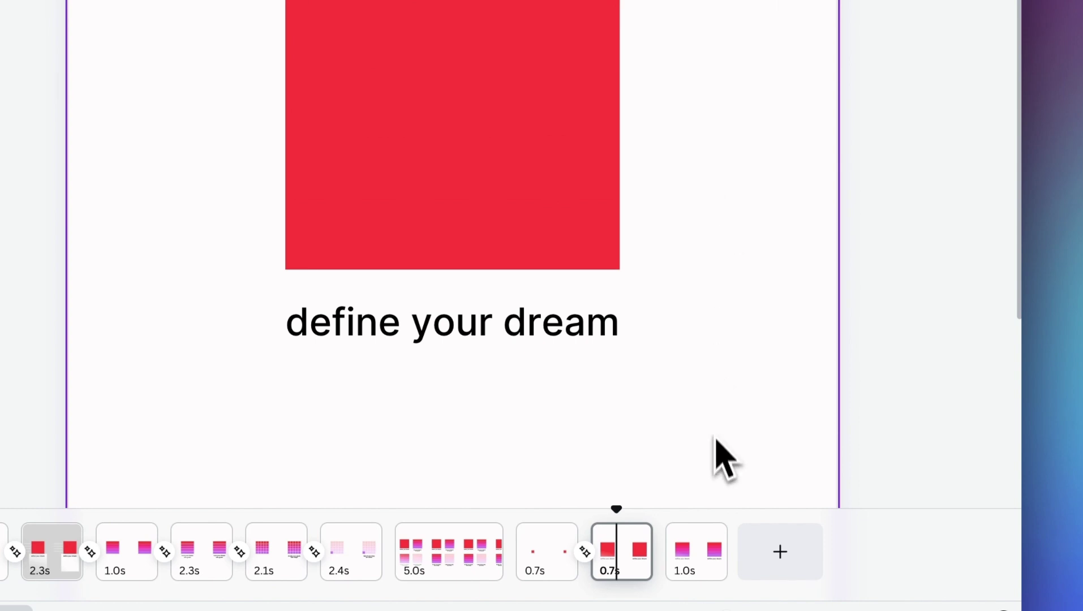
- Add a square directly below page 9's red square, behind the caption, and fill it with the page's off-white background colour
{"action": "left_click_drag", "start_coordinate": [725, 536], "coordinate": [713, 535]}
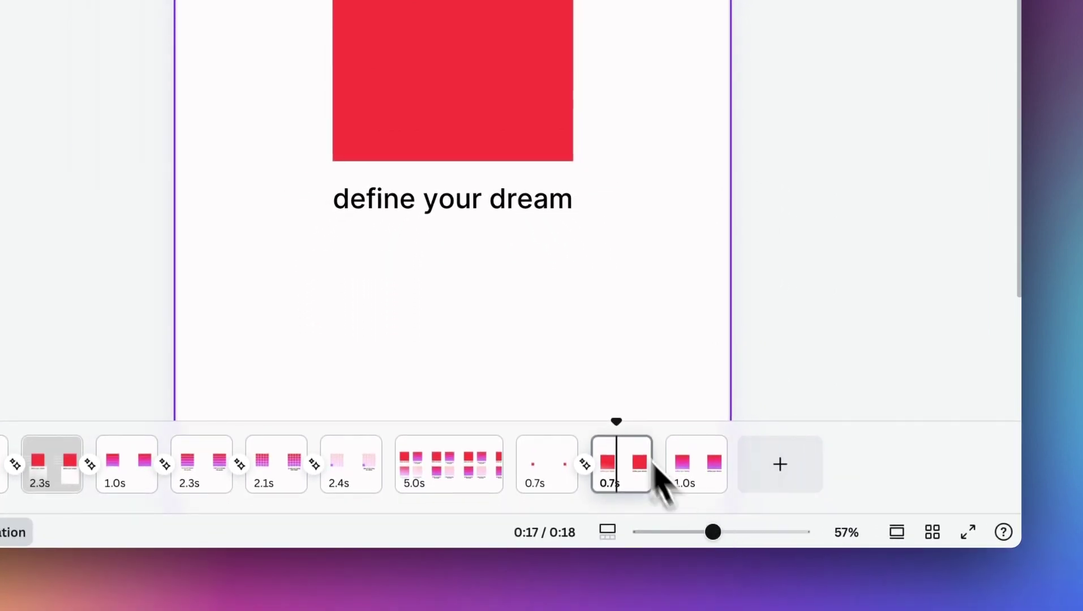
{"action": "scroll", "coordinate": [620, 396], "scroll_direction": "down", "scroll_amount": 3}
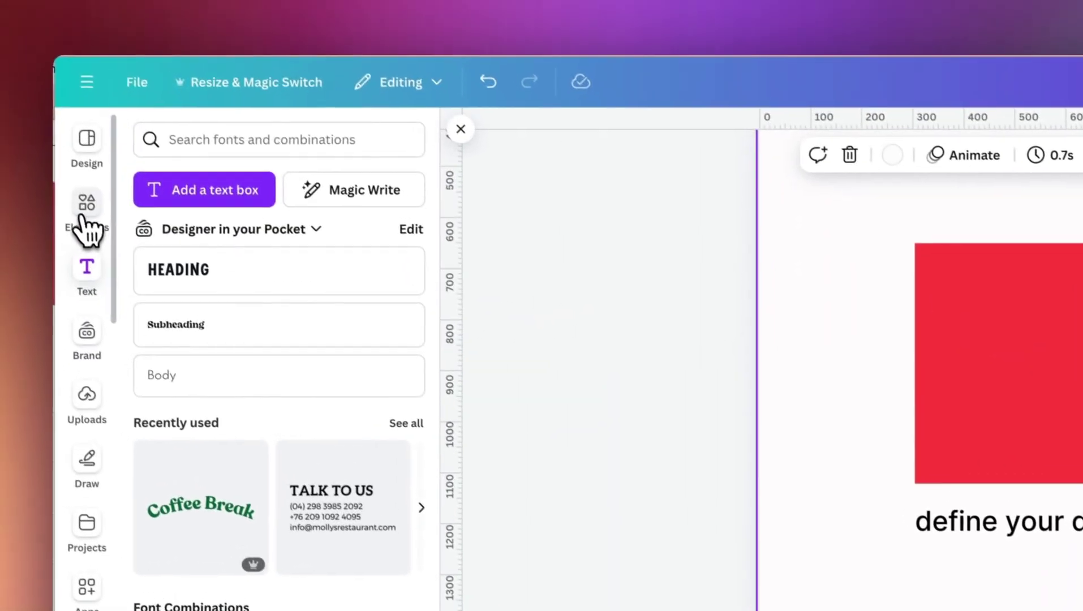
{"action": "left_click", "coordinate": [85, 208]}
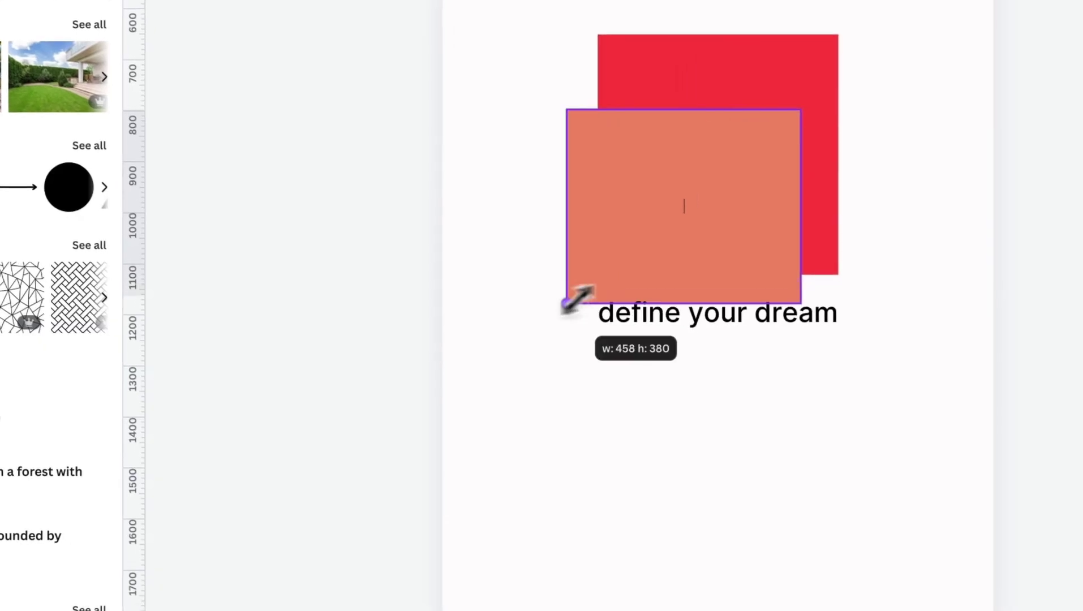
{"action": "left_click_drag", "start_coordinate": [572, 302], "coordinate": [483, 440]}
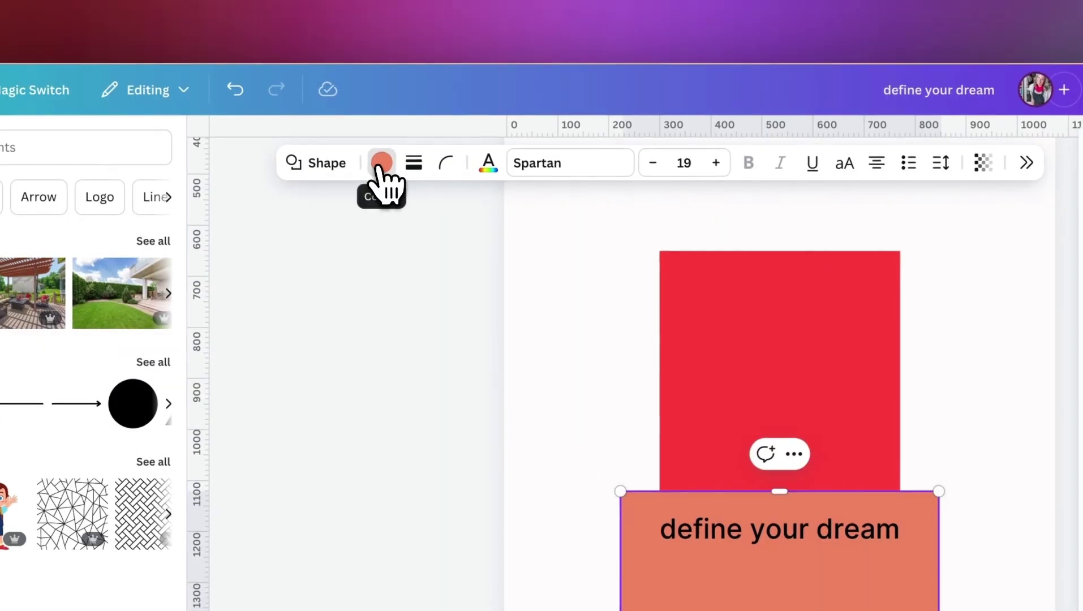
{"action": "left_click", "coordinate": [381, 165]}
{"action": "left_click", "coordinate": [933, 268]}
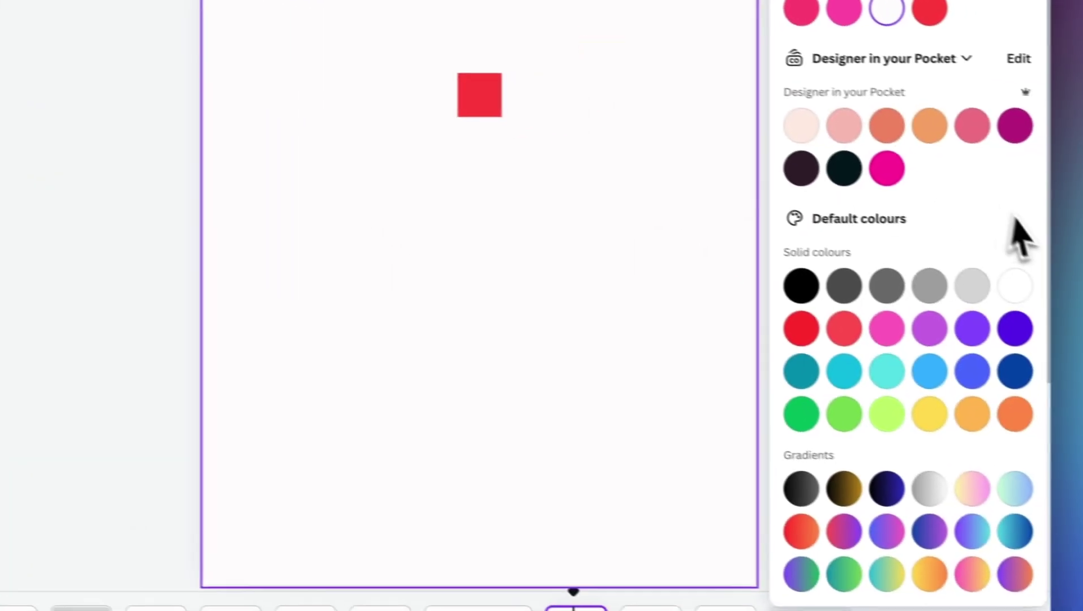
- Set the backgrounds of pages 8, 9 and 10 to light grey
{"action": "left_click", "coordinate": [952, 278]}
{"action": "left_click", "coordinate": [624, 605]}
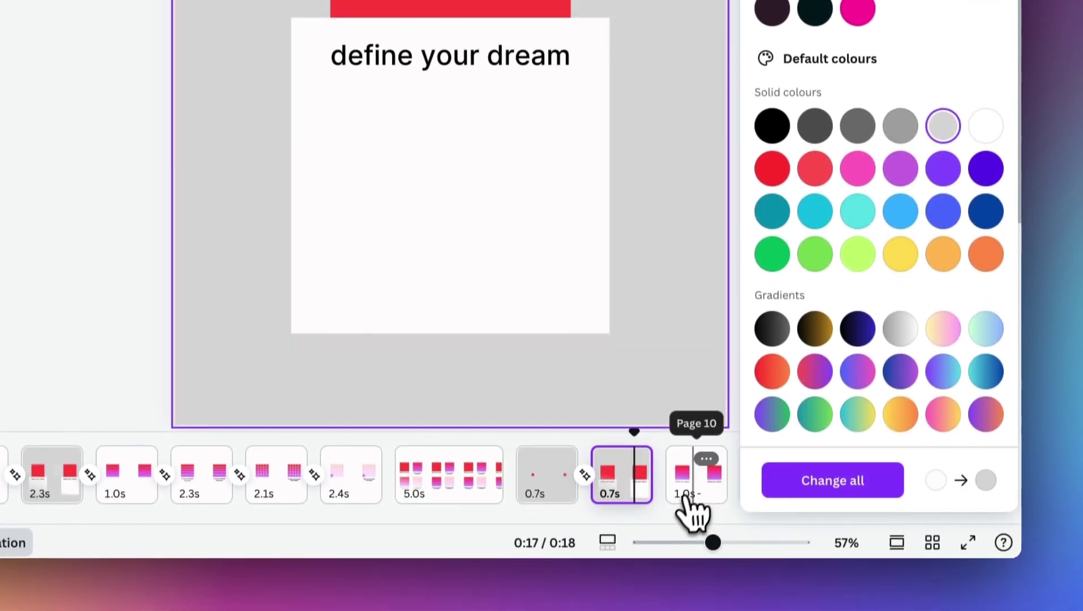
{"action": "left_click", "coordinate": [695, 516]}
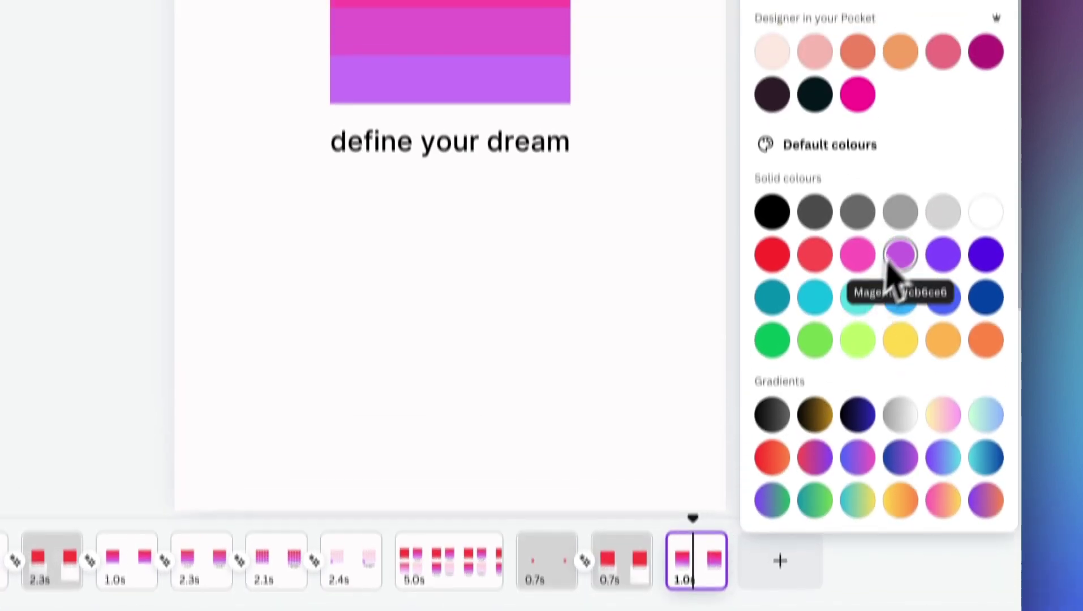
{"action": "left_click", "coordinate": [943, 164]}
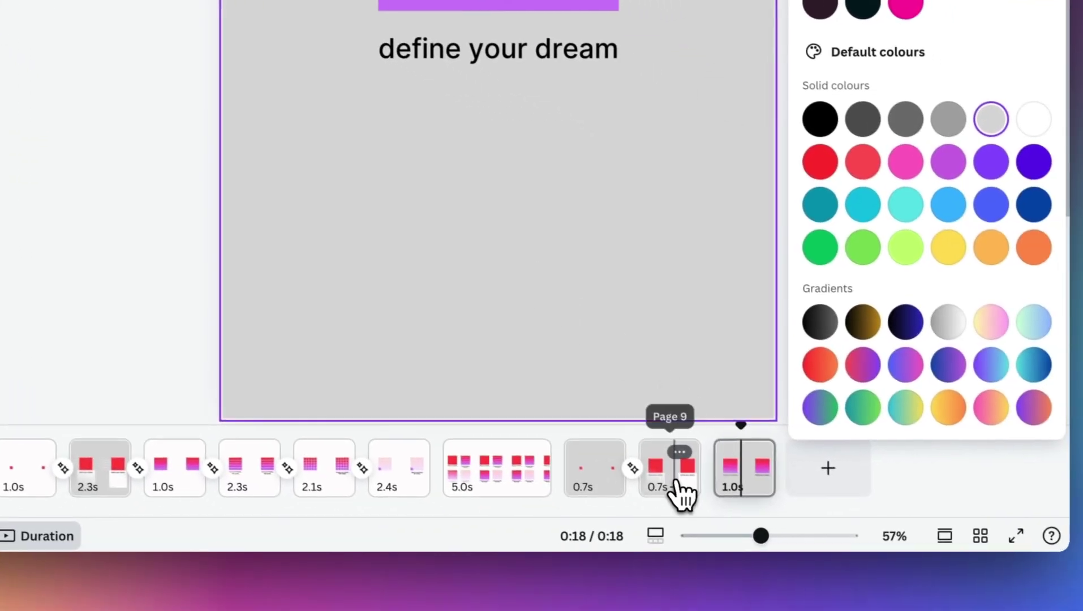
- Copy page 9's off-white square onto page 10 and place its layer directly behind the caption
{"action": "left_click", "coordinate": [803, 541]}
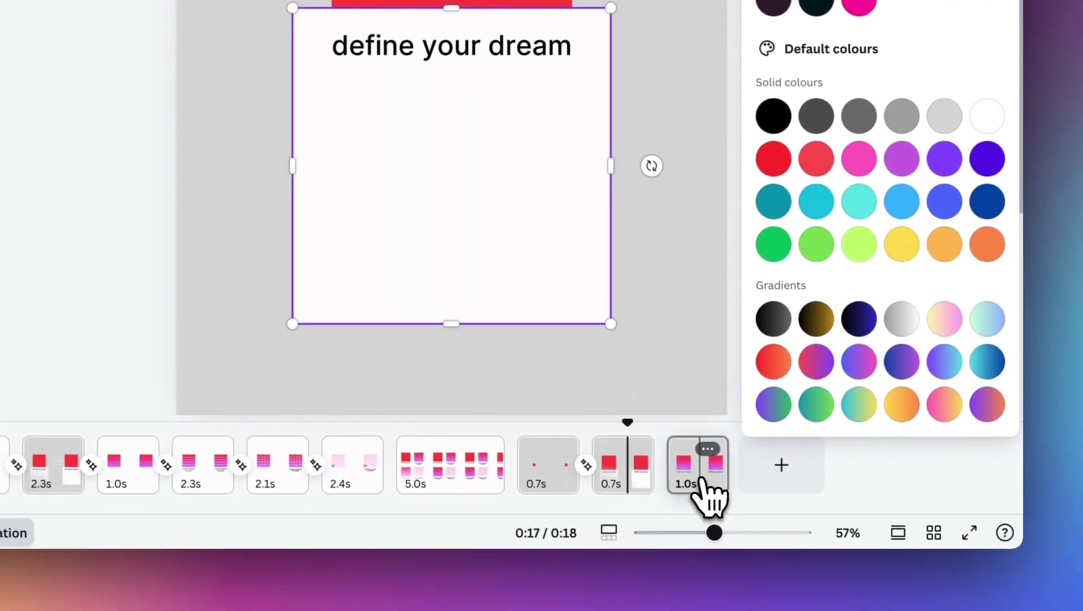
{"action": "left_click", "coordinate": [701, 480]}
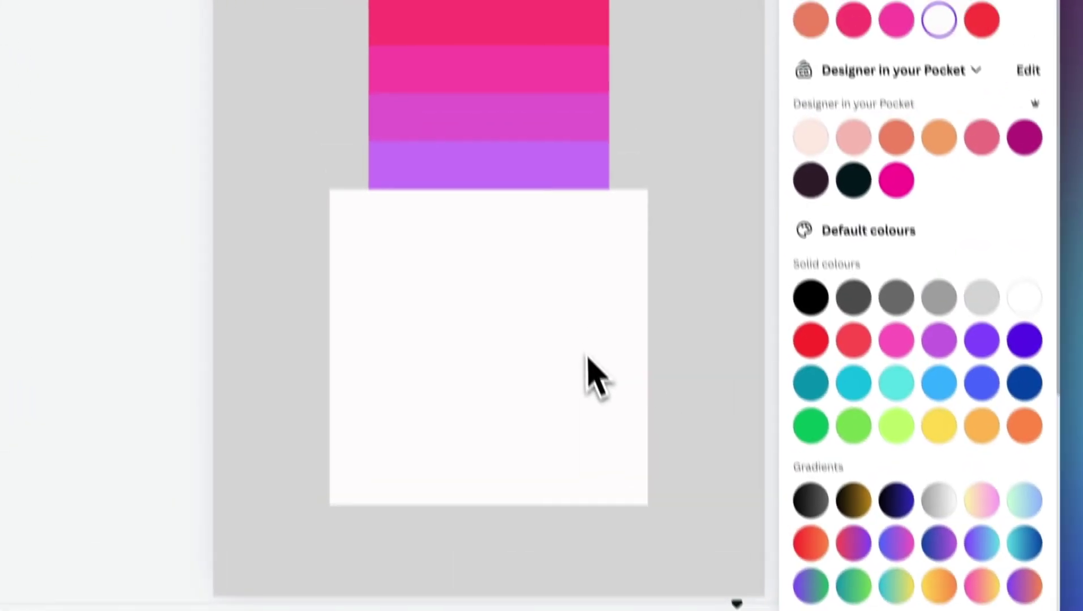
{"action": "left_click", "coordinate": [548, 149]}
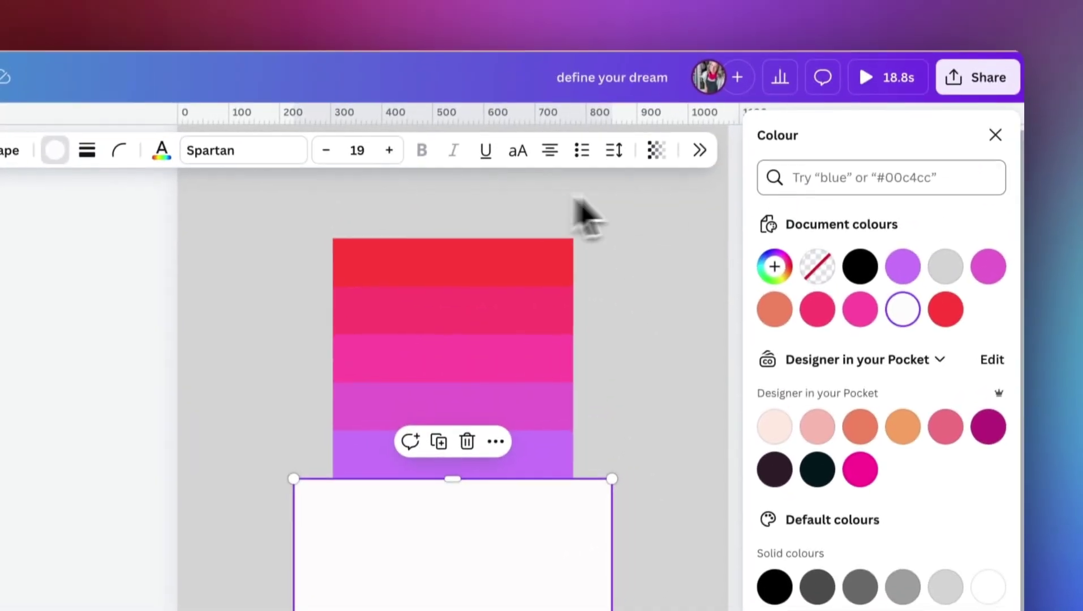
{"action": "left_click", "coordinate": [1018, 17]}
{"action": "left_click", "coordinate": [846, 167]}
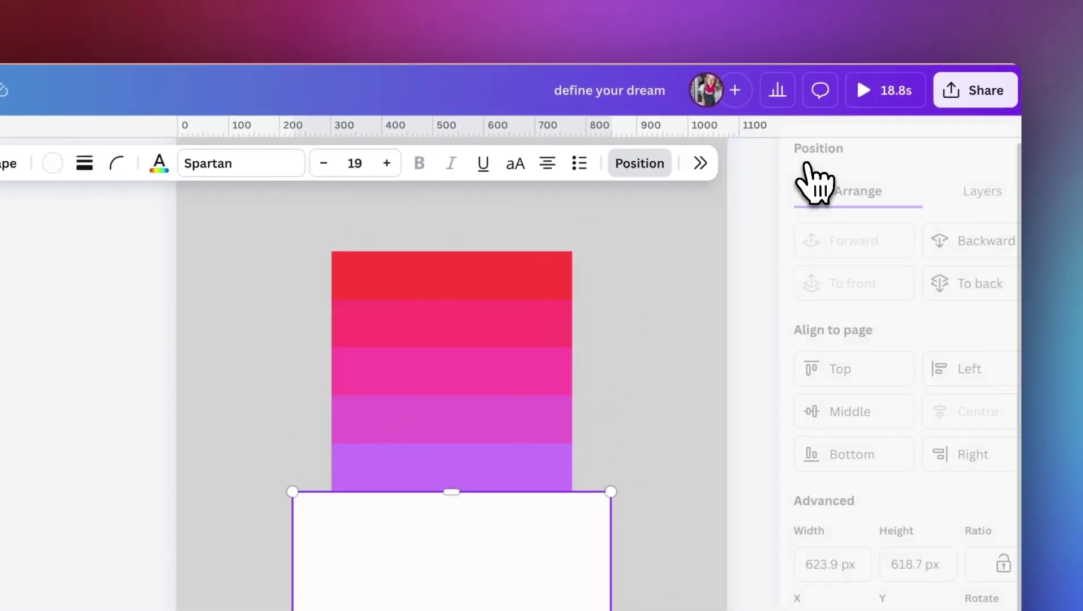
{"action": "left_click", "coordinate": [956, 195]}
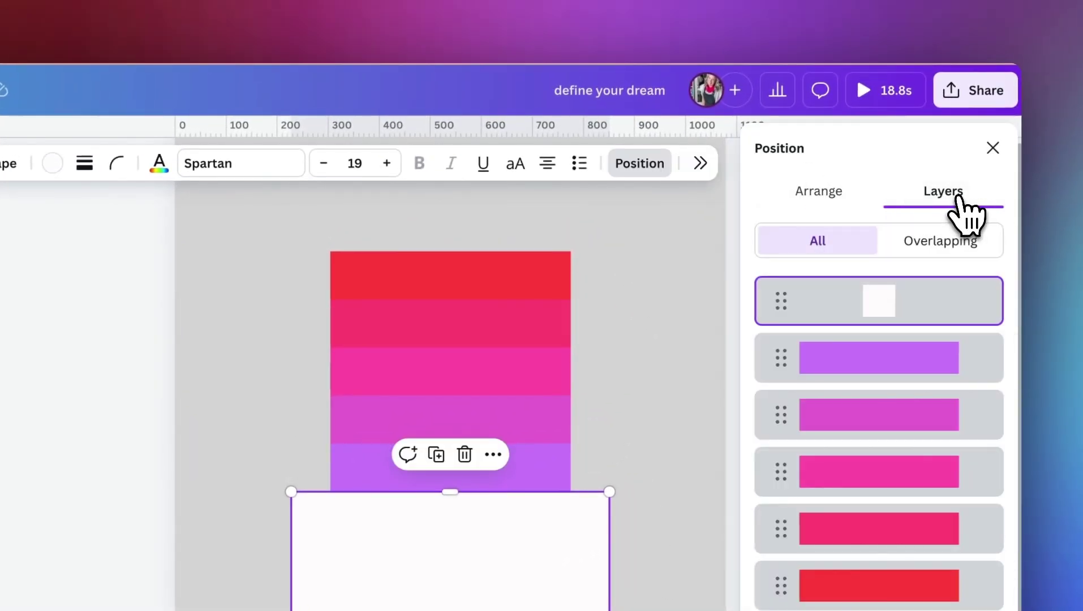
{"action": "left_click_drag", "start_coordinate": [905, 311], "coordinate": [886, 405]}
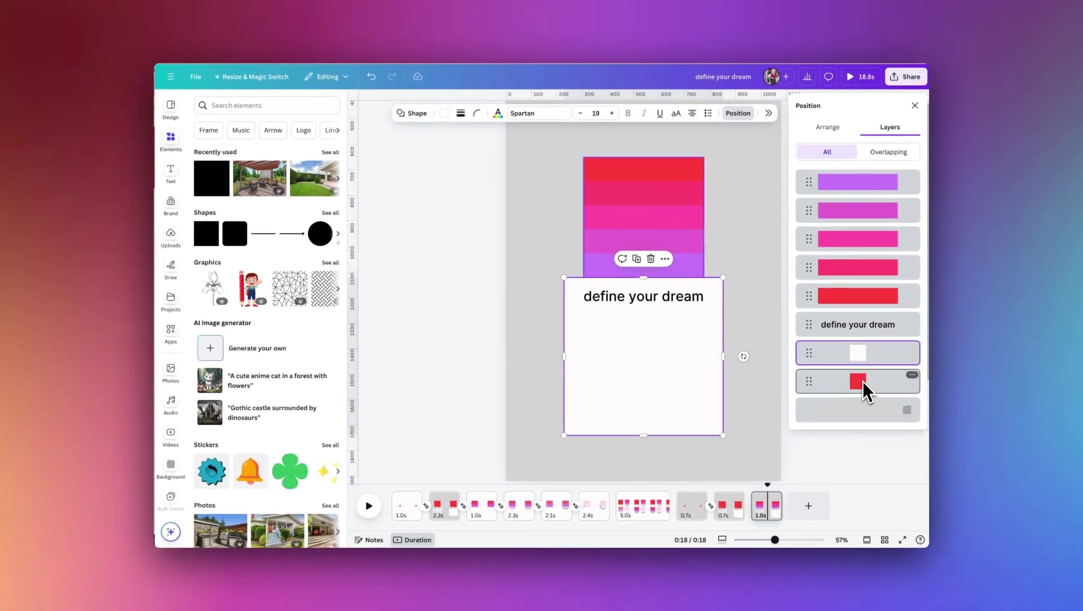
- On page 10, move the red square down directly below the stripes and place its layer behind the off-white square
{"action": "left_click", "coordinate": [733, 494]}
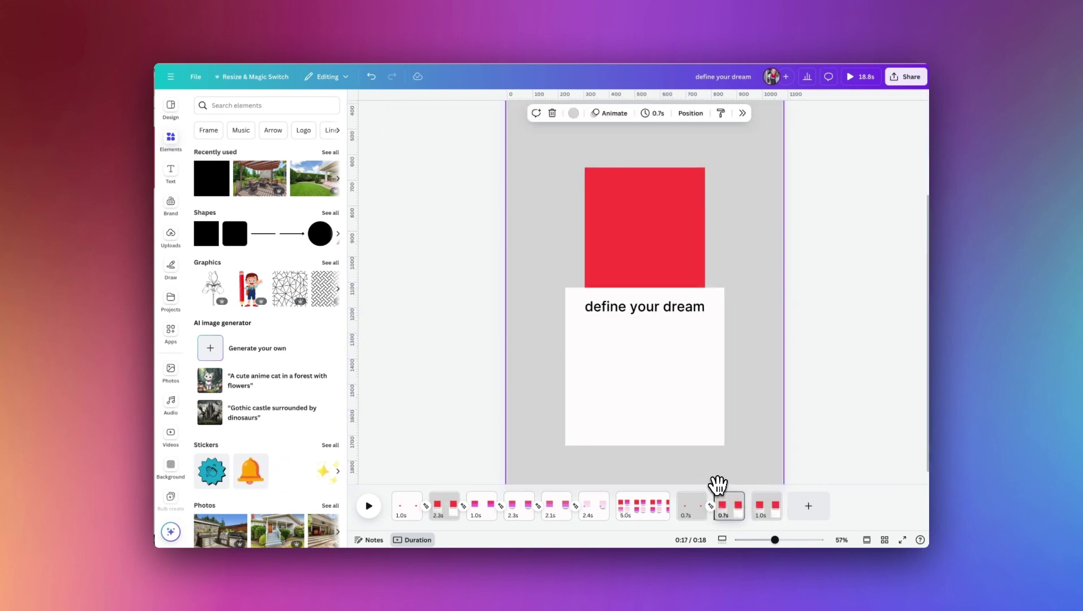
{"action": "left_click", "coordinate": [767, 491]}
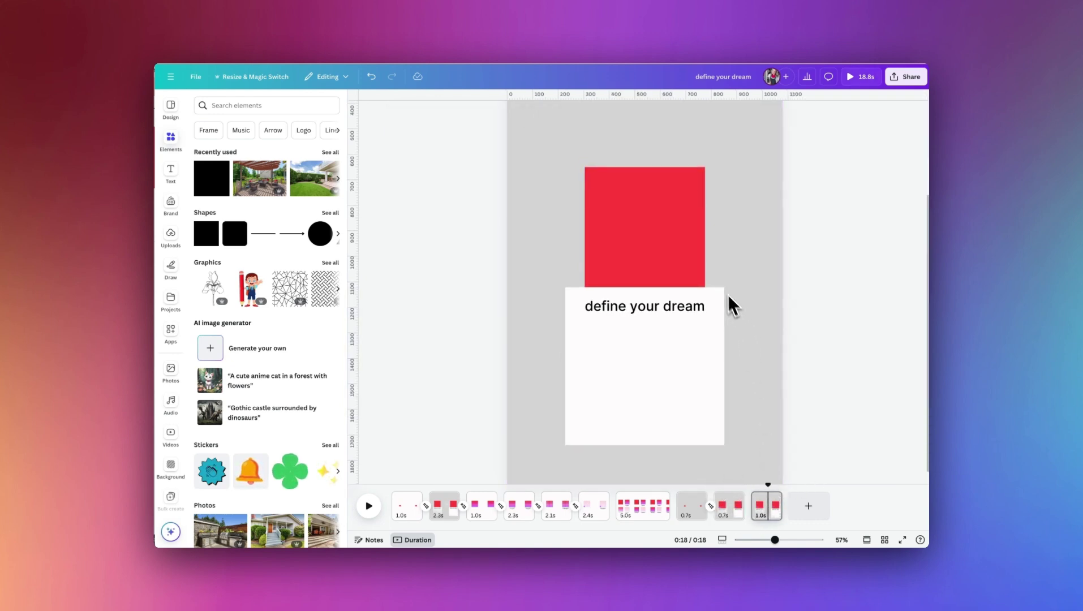
{"action": "left_click", "coordinate": [695, 234]}
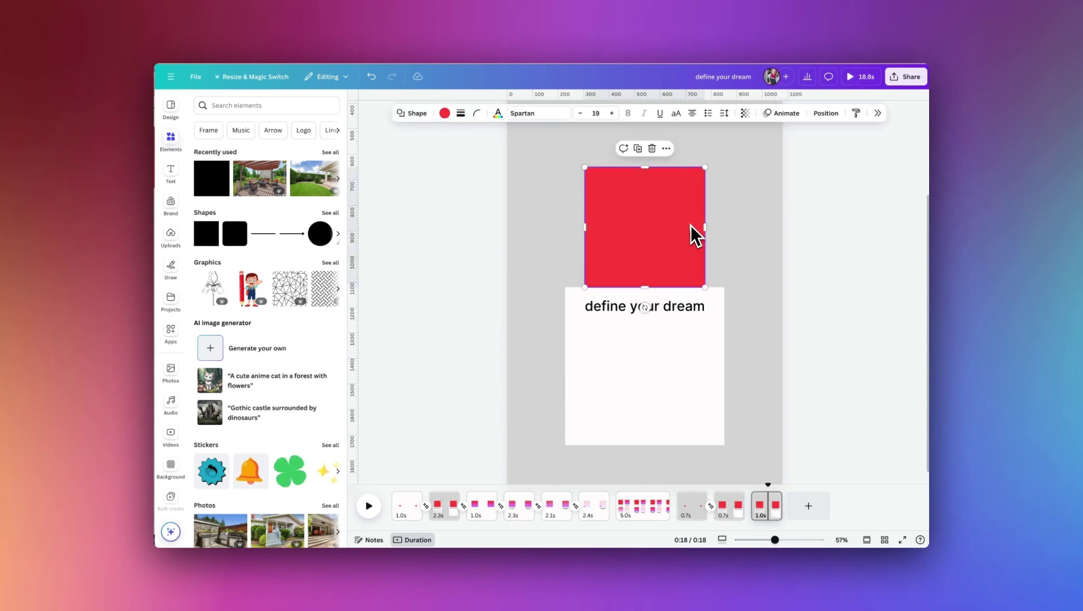
{"action": "left_click", "coordinate": [826, 113]}
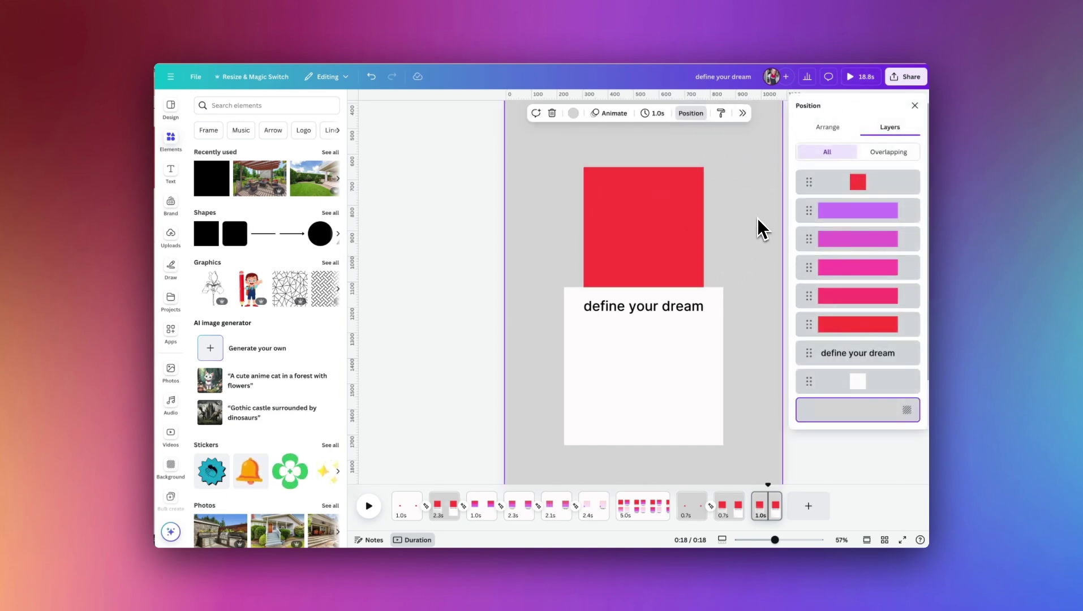
{"action": "left_click_drag", "start_coordinate": [695, 196], "coordinate": [684, 308]}
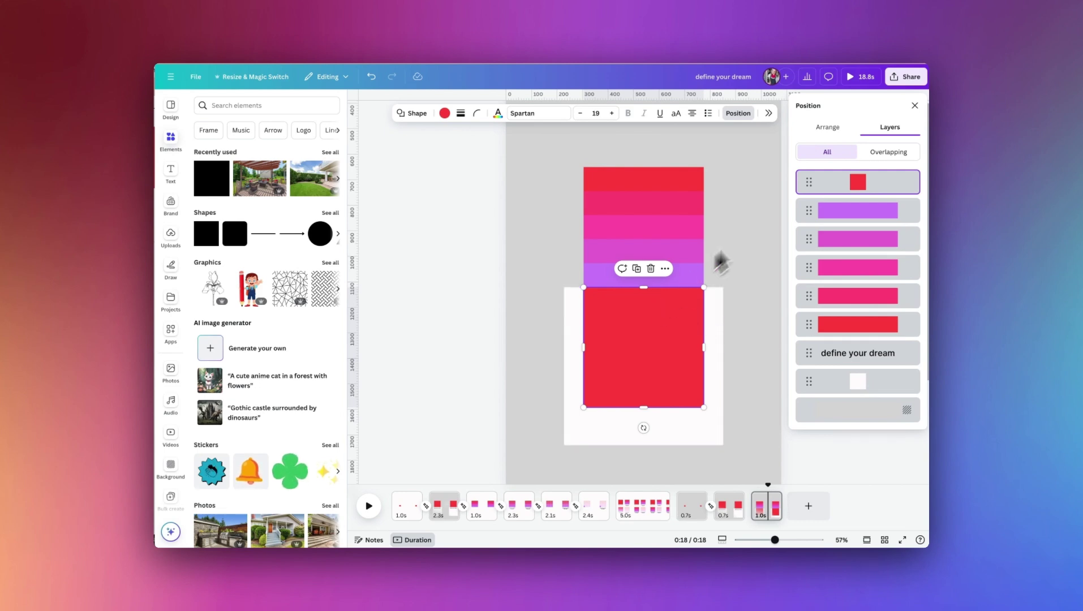
{"action": "left_click_drag", "start_coordinate": [899, 196], "coordinate": [884, 391]}
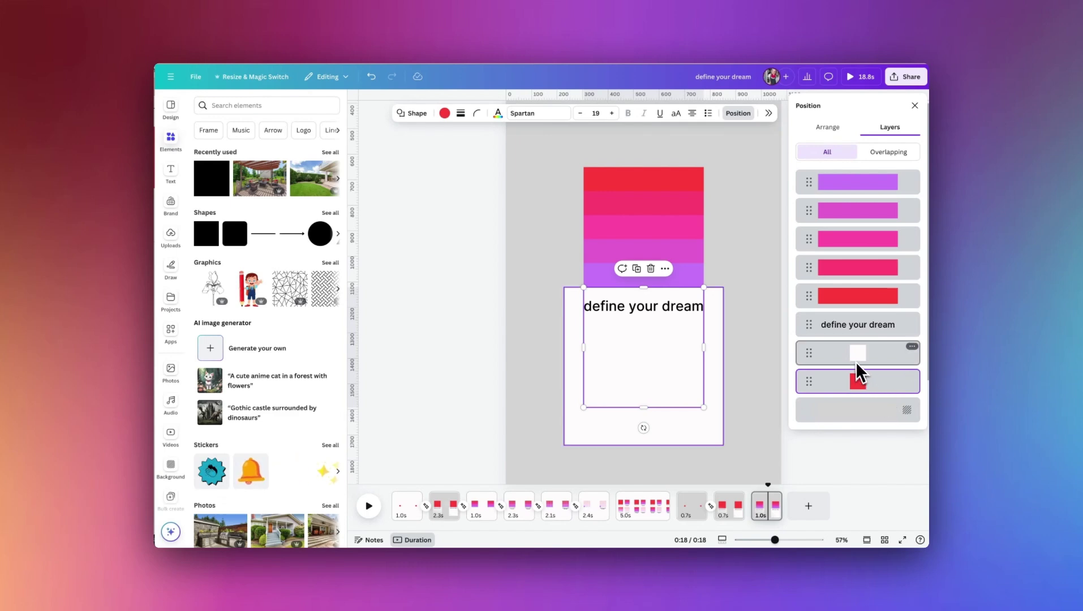
- Add a Match & Move transition between pages 9 and 10, and delete the caption from page 10
{"action": "left_click", "coordinate": [752, 514]}
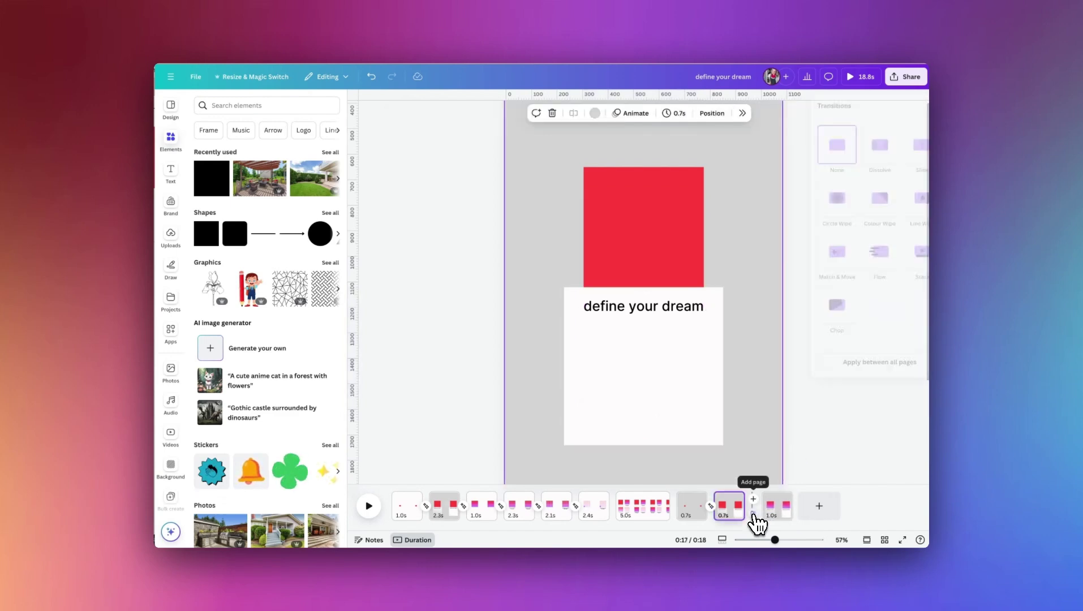
{"action": "left_click", "coordinate": [813, 256]}
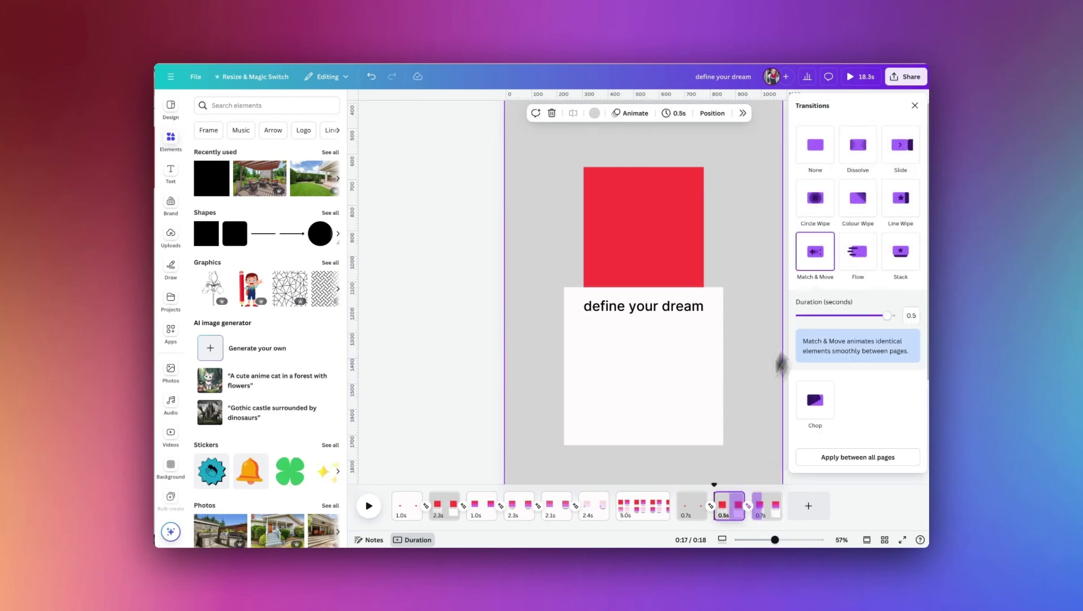
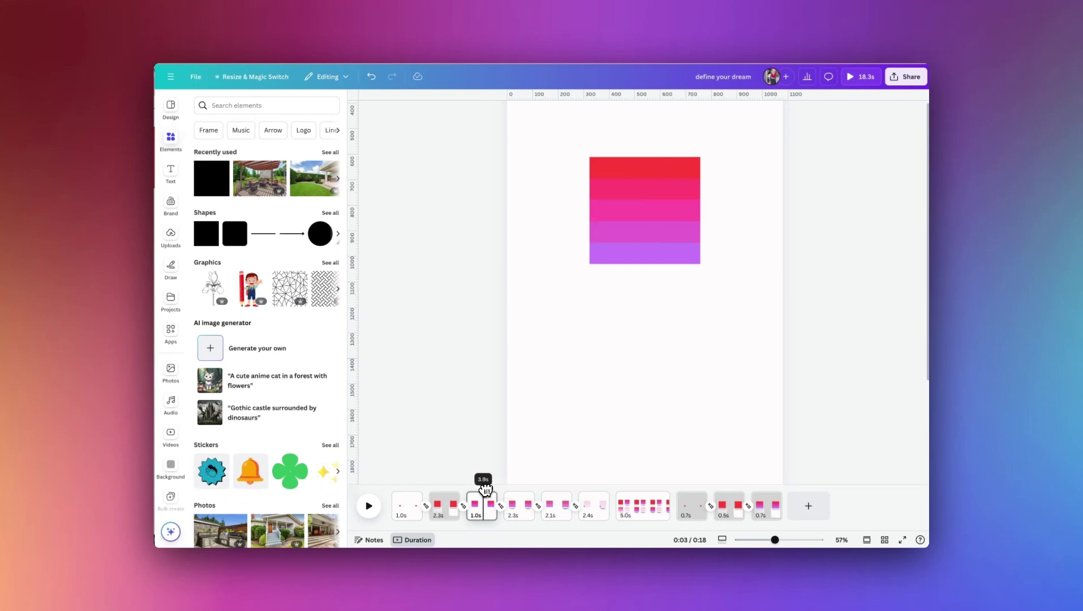
{"action": "left_click", "coordinate": [670, 307]}
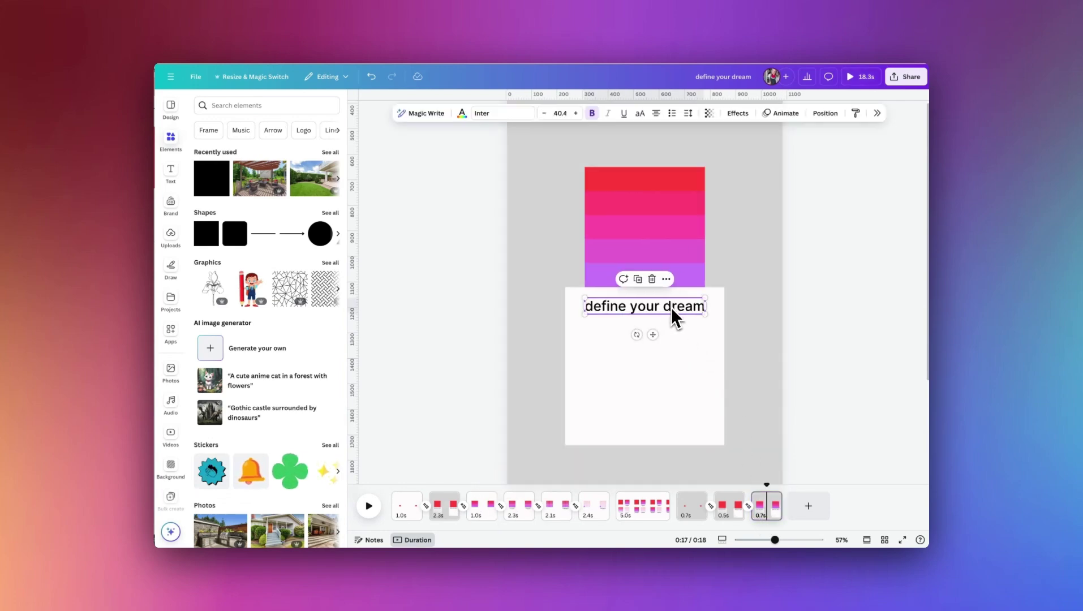
{"action": "key", "text": "Delete"}
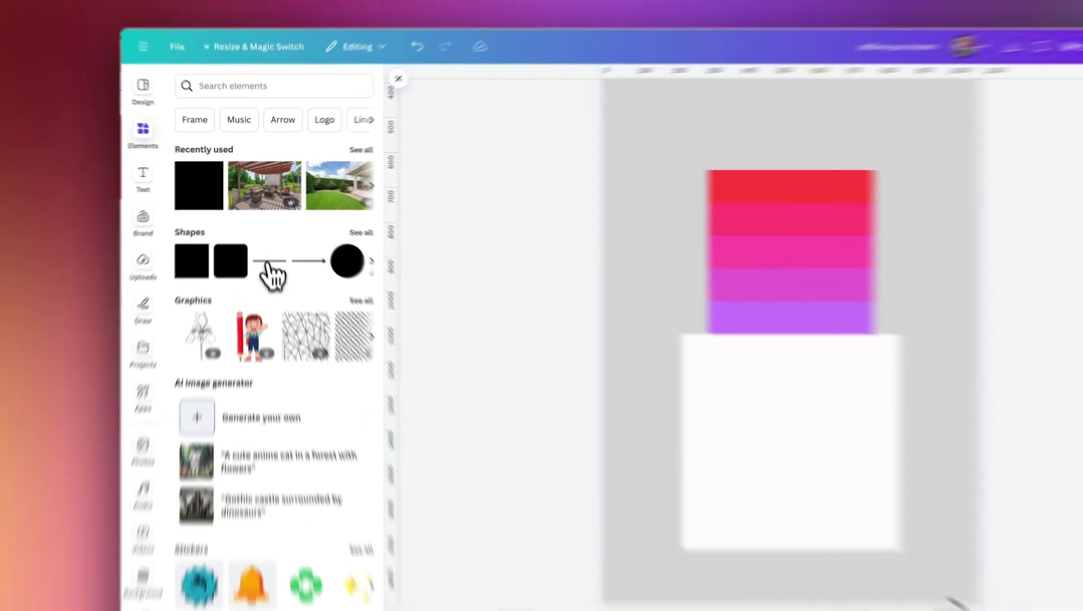
- Add a straight line to page 10 beside the stripes, level with the boundary between the top two stripes
{"action": "left_click", "coordinate": [266, 234]}
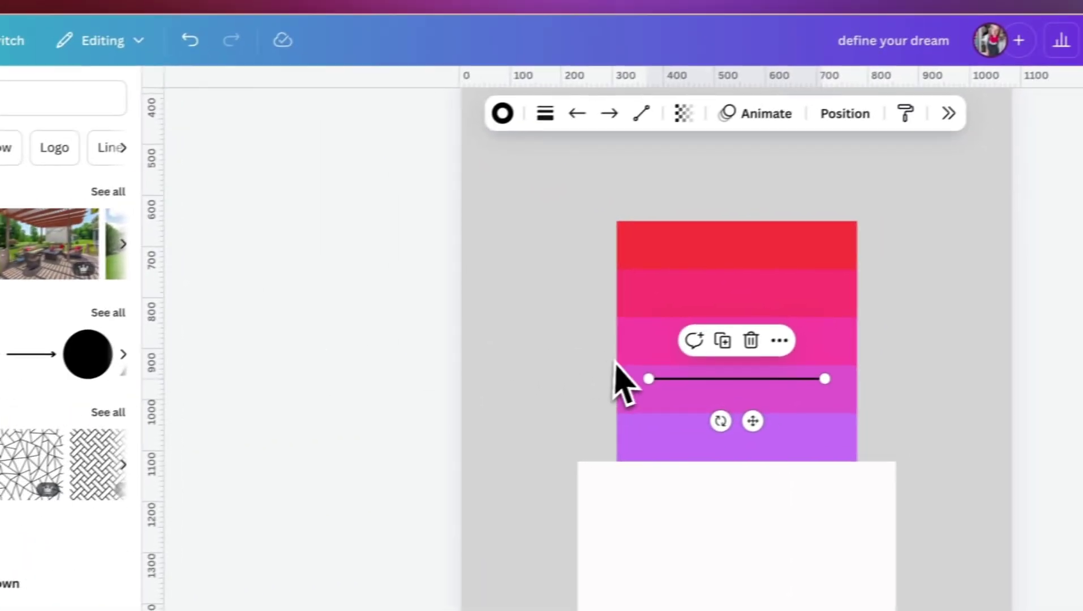
{"action": "left_click_drag", "start_coordinate": [758, 421], "coordinate": [541, 314]}
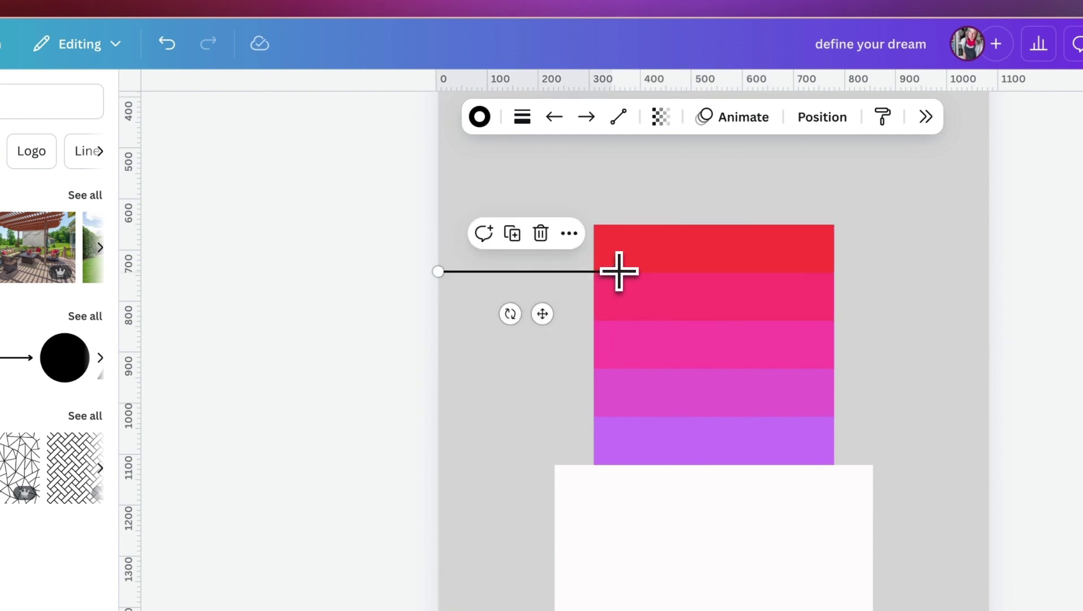
{"action": "left_click_drag", "start_coordinate": [617, 272], "coordinate": [575, 271]}
- Set the line's colour to the document's off-white and its weight to 7
{"action": "left_click", "coordinate": [480, 117]}
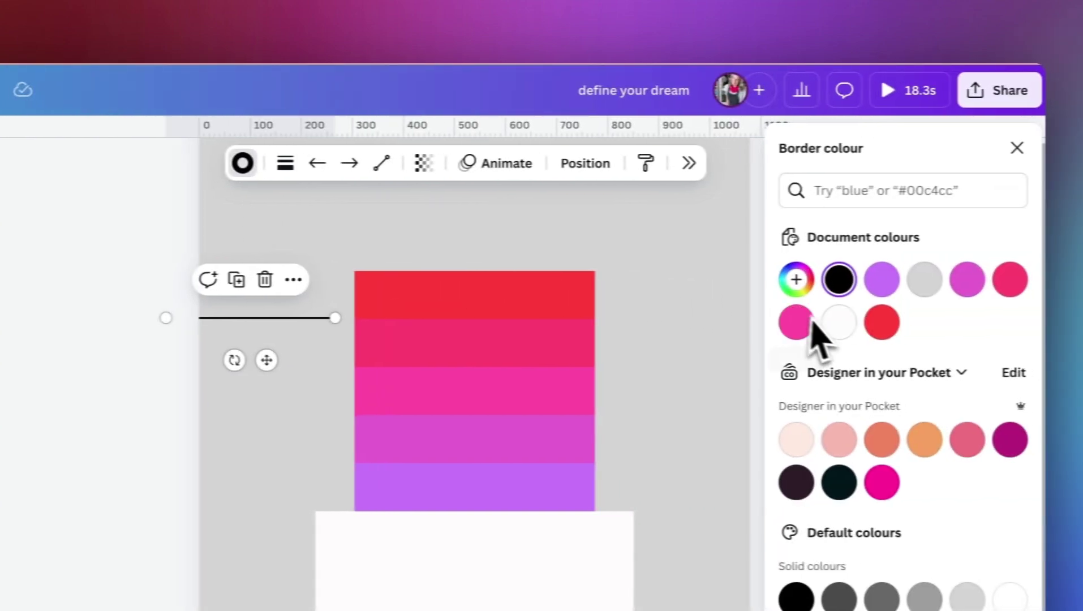
{"action": "left_click", "coordinate": [826, 324]}
{"action": "left_click", "coordinate": [285, 163]}
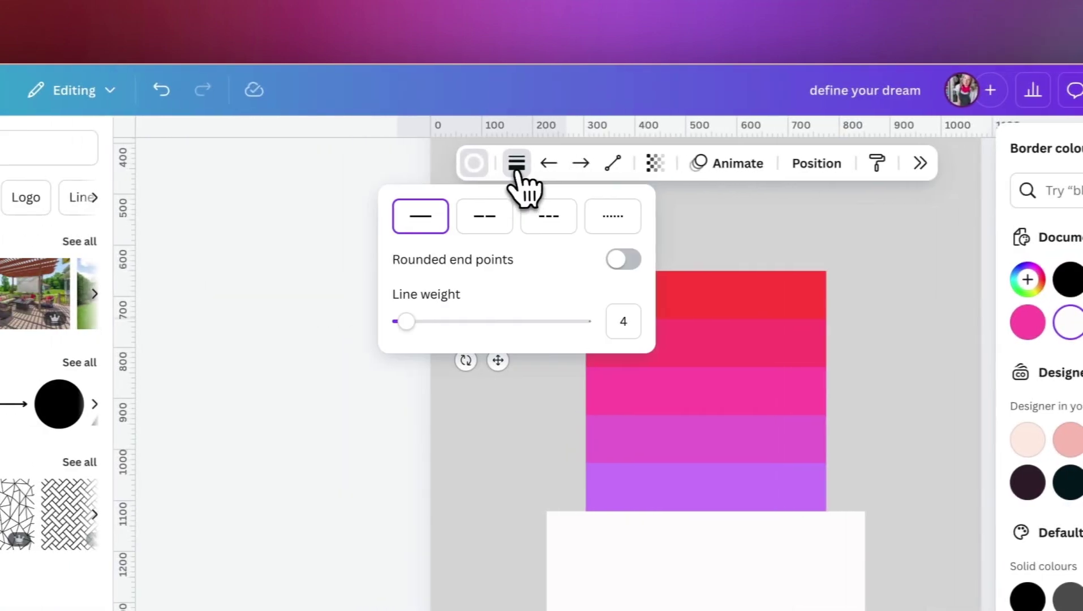
{"action": "left_click_drag", "start_coordinate": [416, 321], "coordinate": [422, 322]}
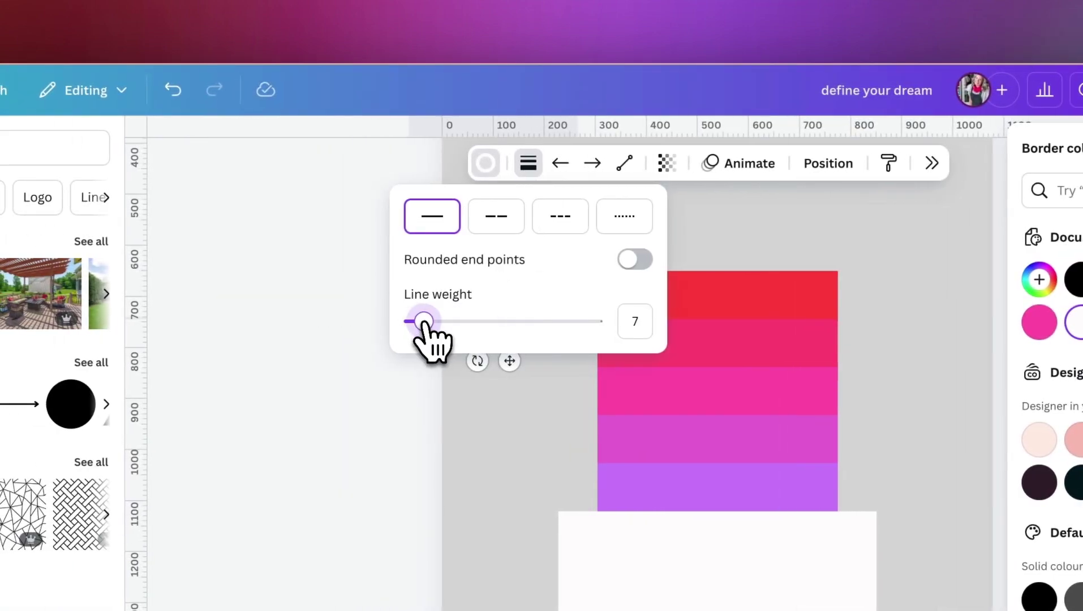
{"action": "left_click", "coordinate": [497, 349]}
{"action": "left_click", "coordinate": [503, 329]}
- Stretch the line to about 530 px across the topmost stripe boundary and duplicate it onto the other three boundaries
{"action": "left_click_drag", "start_coordinate": [510, 360], "coordinate": [645, 352]}
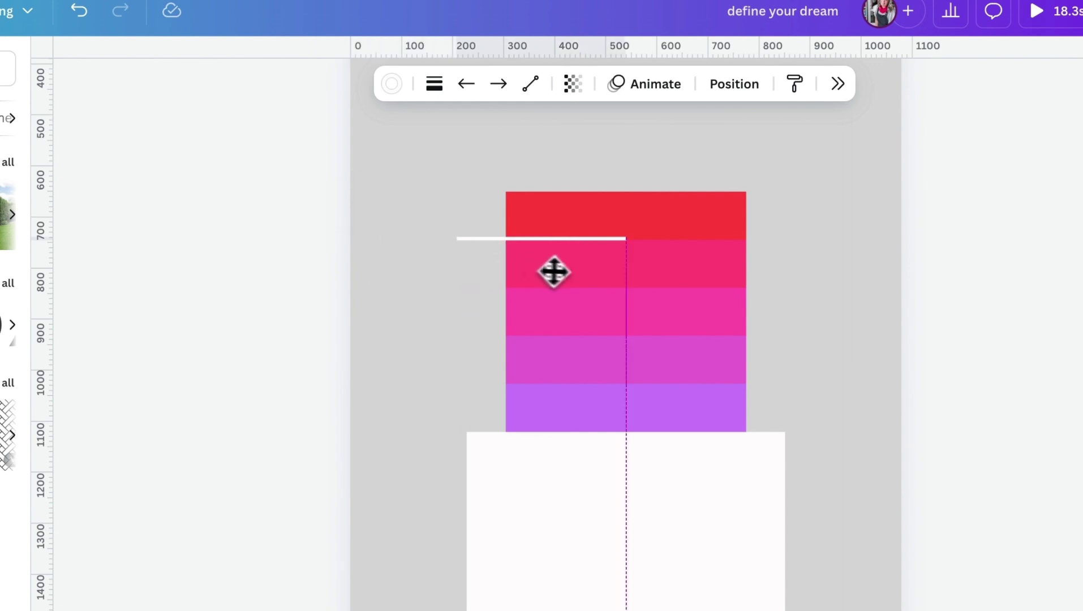
{"action": "left_click_drag", "start_coordinate": [553, 272], "coordinate": [595, 273]}
{"action": "left_click_drag", "start_coordinate": [664, 237], "coordinate": [764, 243]}
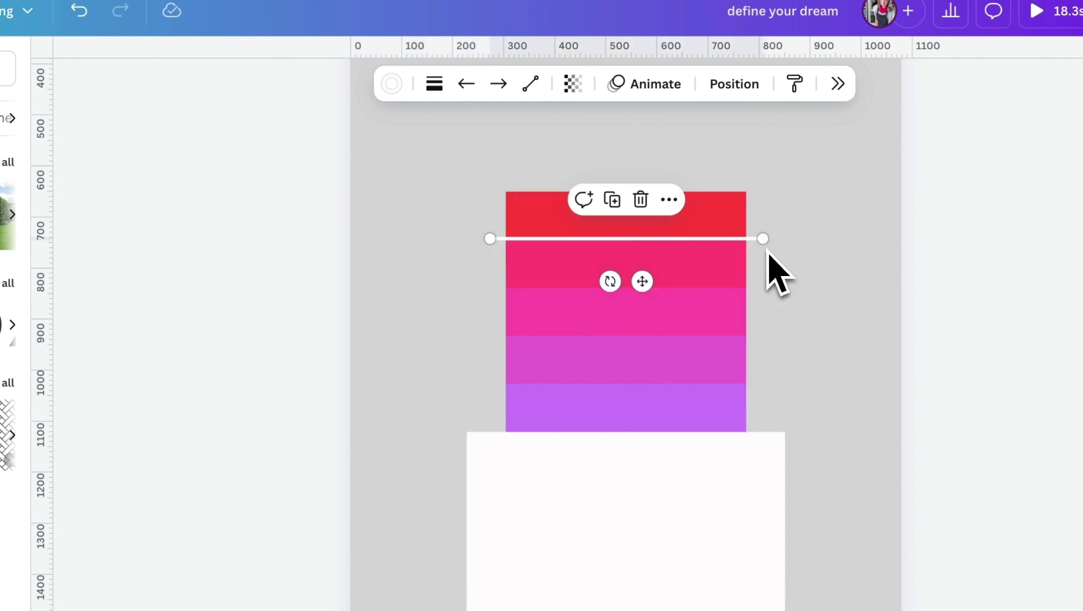
{"action": "left_click_drag", "start_coordinate": [653, 280], "coordinate": [696, 316]}
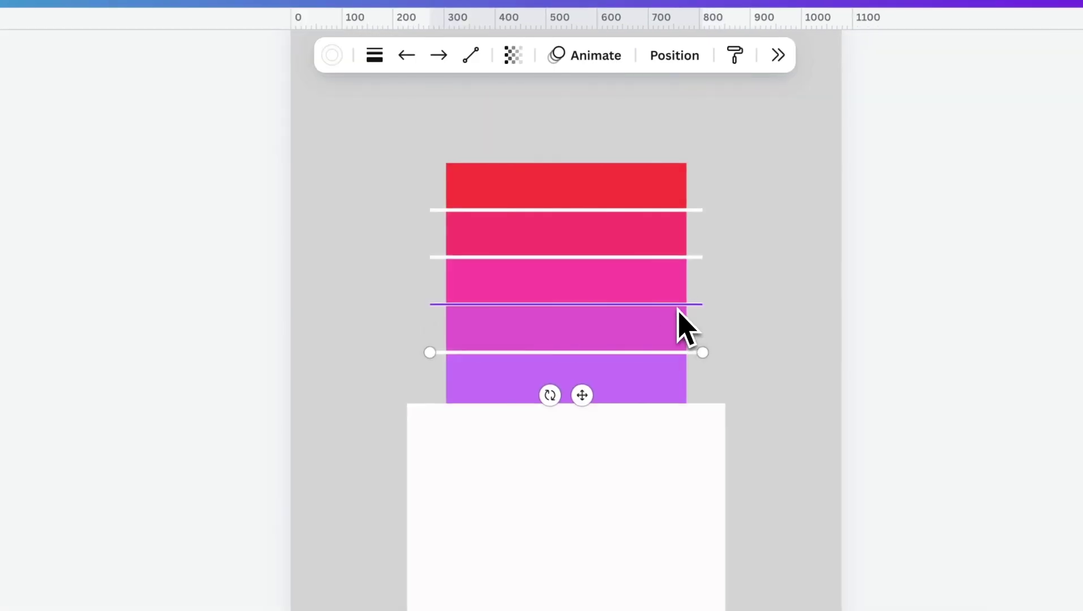
- Move all four divider lines together off the stripes, partly beyond the left edge of page 10
{"action": "left_click", "coordinate": [796, 320], "text": "shift"}
{"action": "left_click", "coordinate": [797, 272], "text": "shift"}
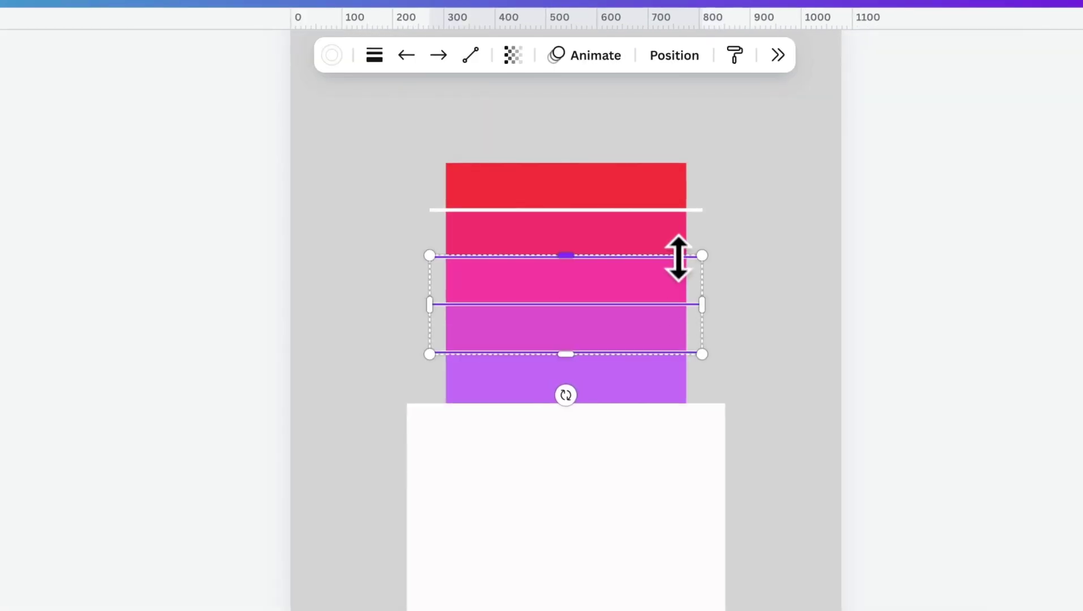
{"action": "left_click", "coordinate": [682, 210], "text": "shift"}
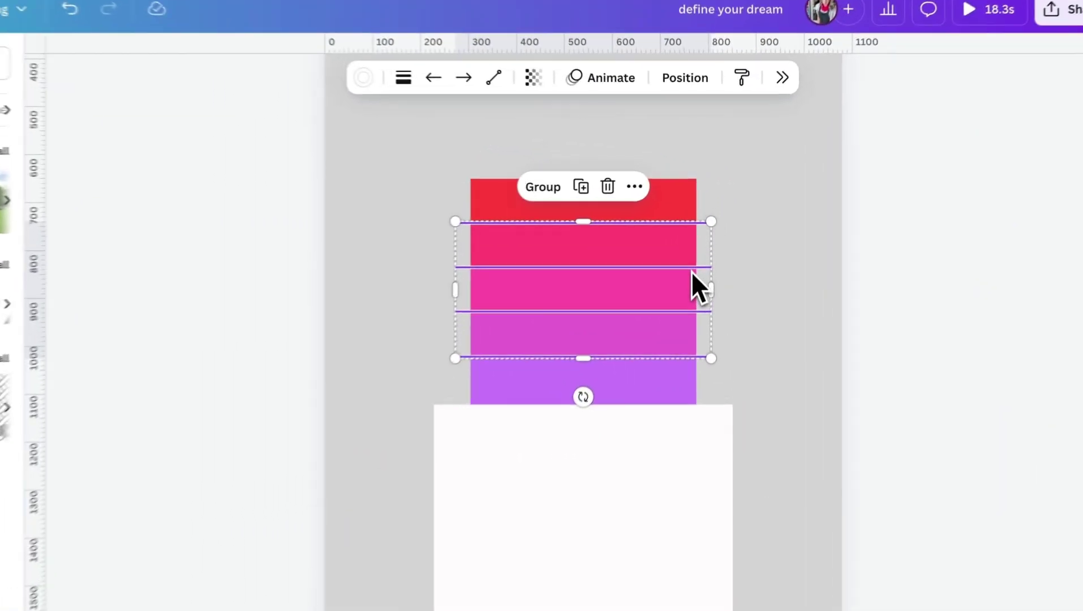
{"action": "left_click_drag", "start_coordinate": [703, 224], "coordinate": [579, 218]}
{"action": "left_click_drag", "start_coordinate": [444, 283], "coordinate": [416, 283]}
{"action": "left_click", "coordinate": [788, 336]}
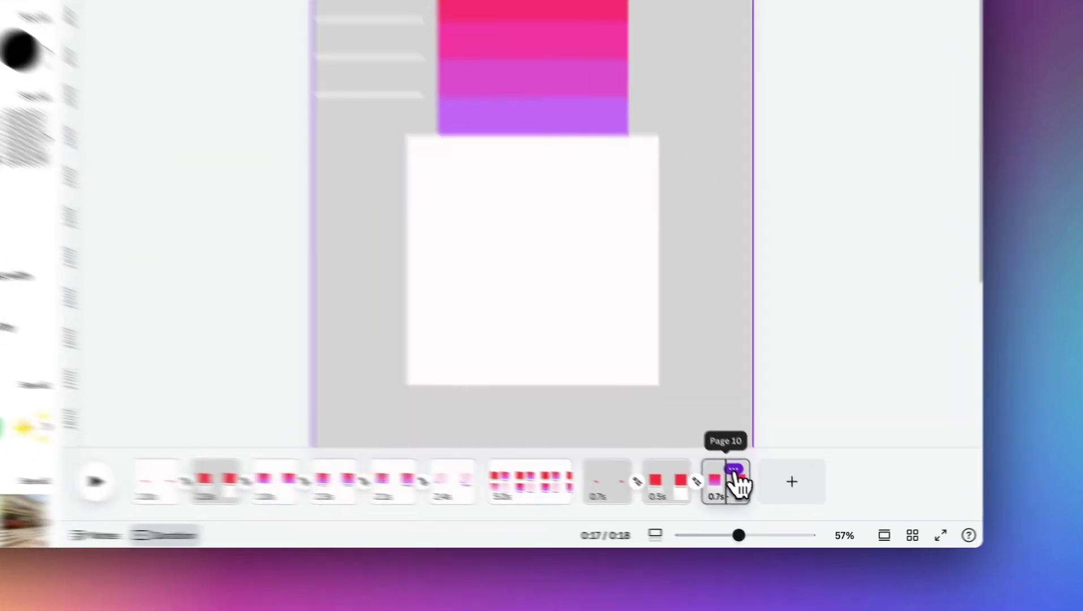
- Duplicate page 10 and, on the copy, move the four divider lines back across the stripe boundaries
{"action": "left_click", "coordinate": [771, 499]}
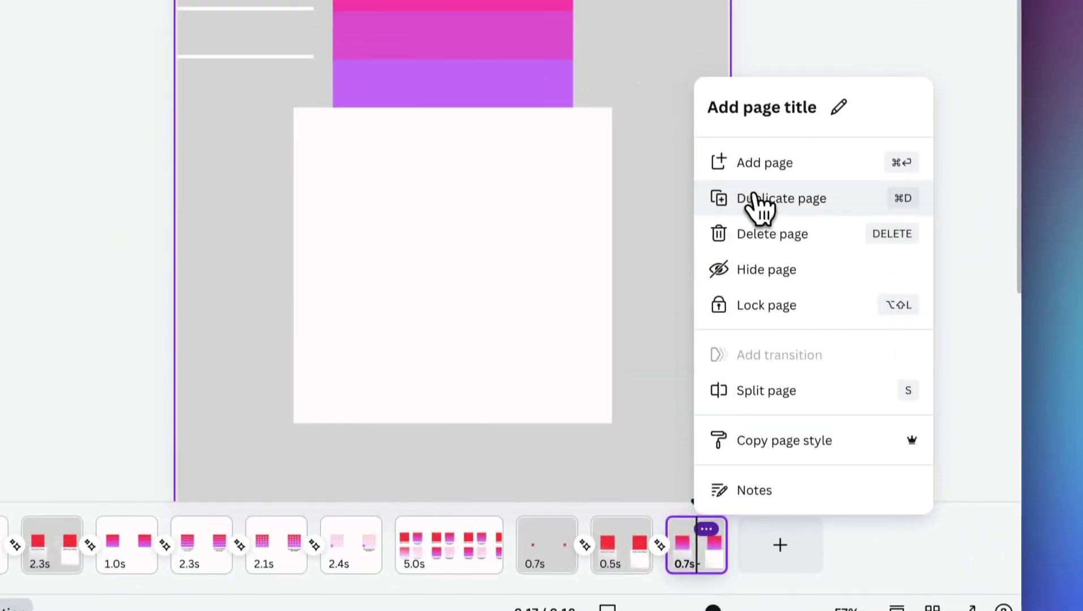
{"action": "left_click", "coordinate": [761, 127]}
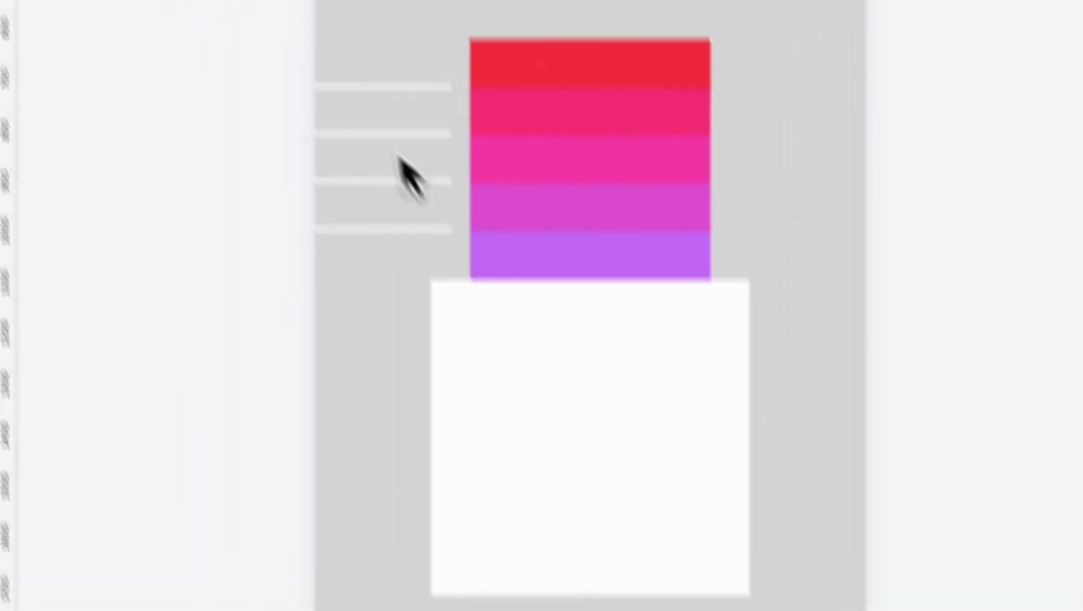
{"action": "left_click", "coordinate": [358, 95]}
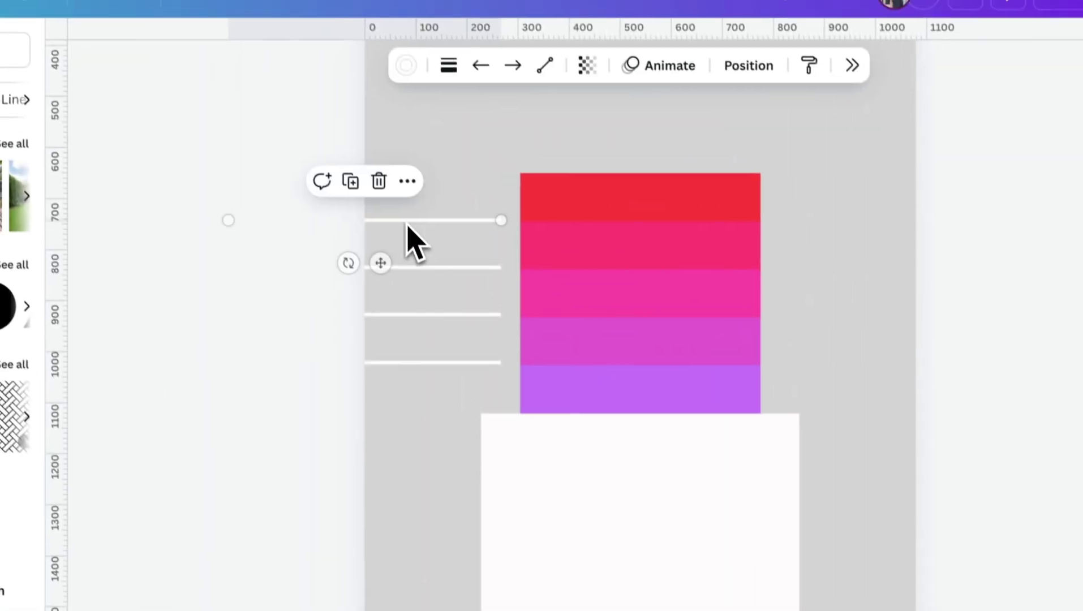
{"action": "left_click", "coordinate": [381, 133], "text": "shift"}
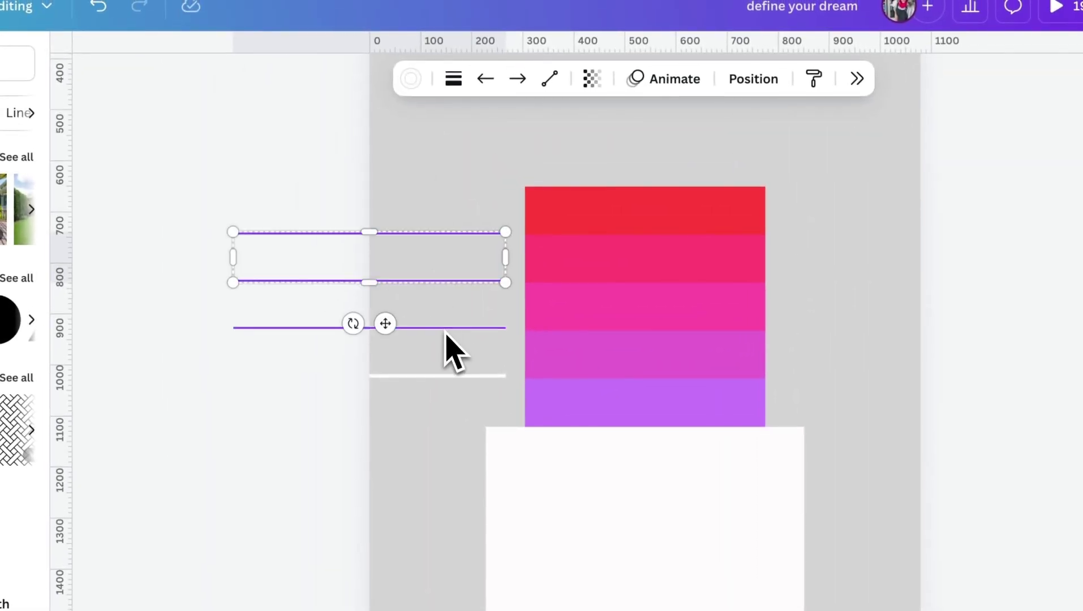
{"action": "left_click", "coordinate": [447, 327], "text": "shift"}
{"action": "left_click", "coordinate": [447, 375], "text": "shift"}
{"action": "left_click_drag", "start_coordinate": [443, 355], "coordinate": [715, 351]}
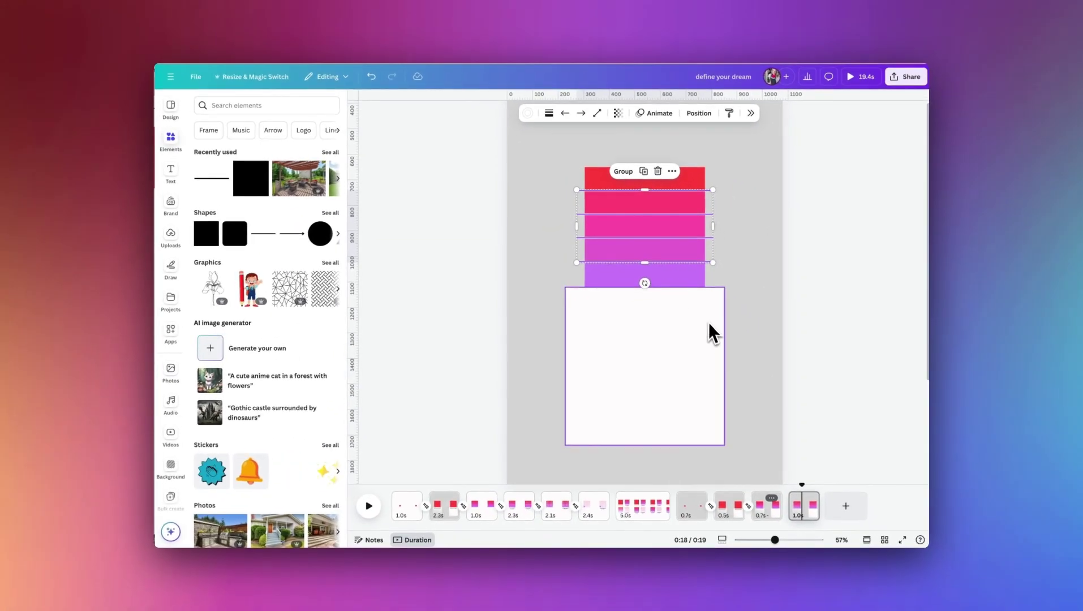
- Delete the off-white square and the red square behind it from the duplicated page
{"action": "left_click", "coordinate": [708, 322]}
{"action": "left_click", "coordinate": [673, 327]}
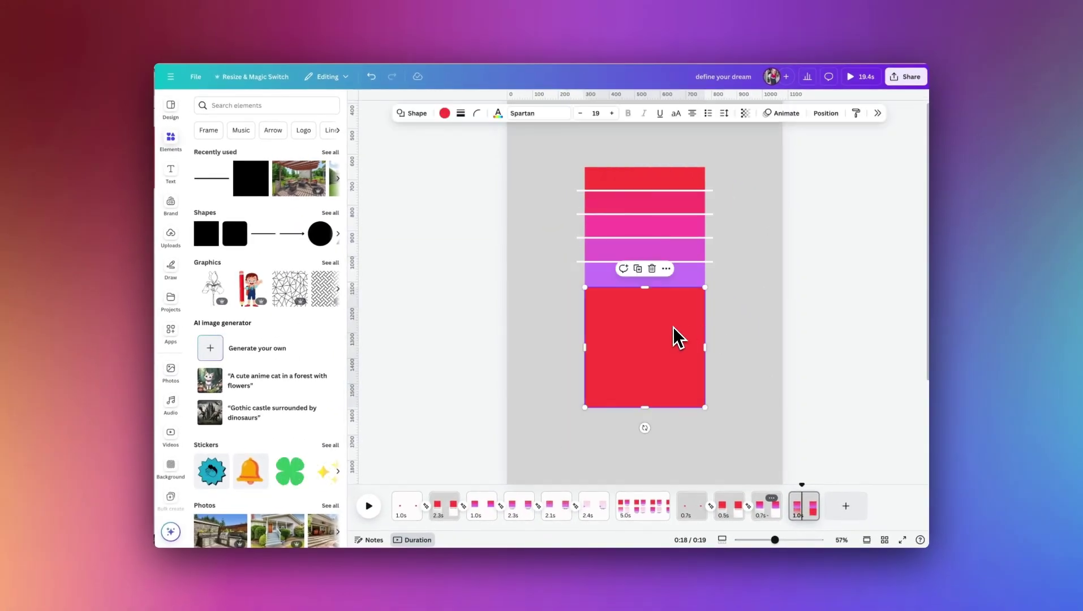
{"action": "key", "text": "Delete"}
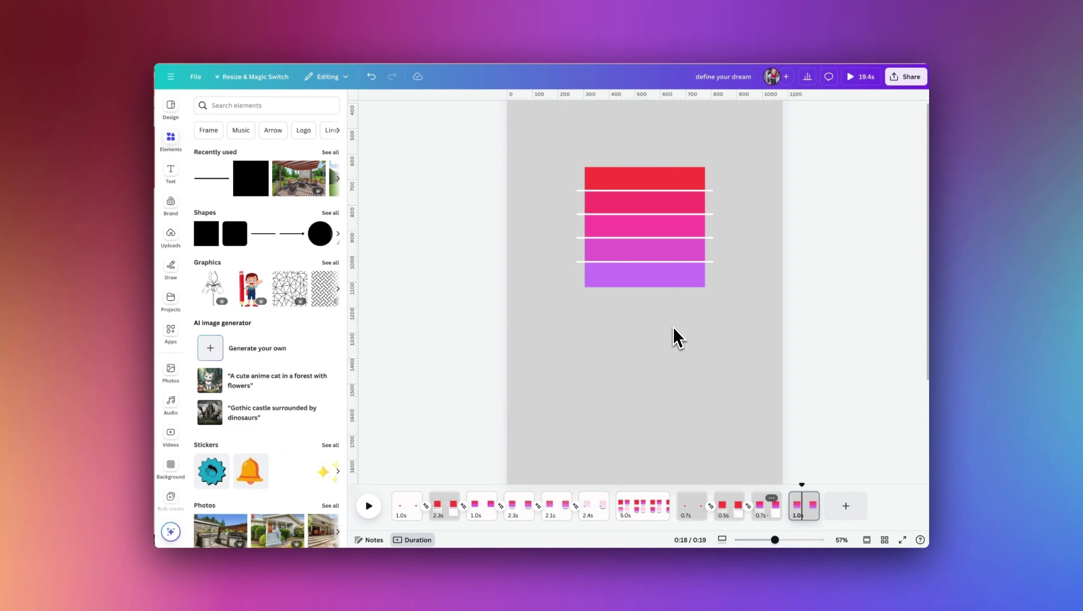
- Apply a Rise animation, on enter only, to the "turn your dream into goals" caption below the striped square
{"action": "left_click", "coordinate": [652, 322]}
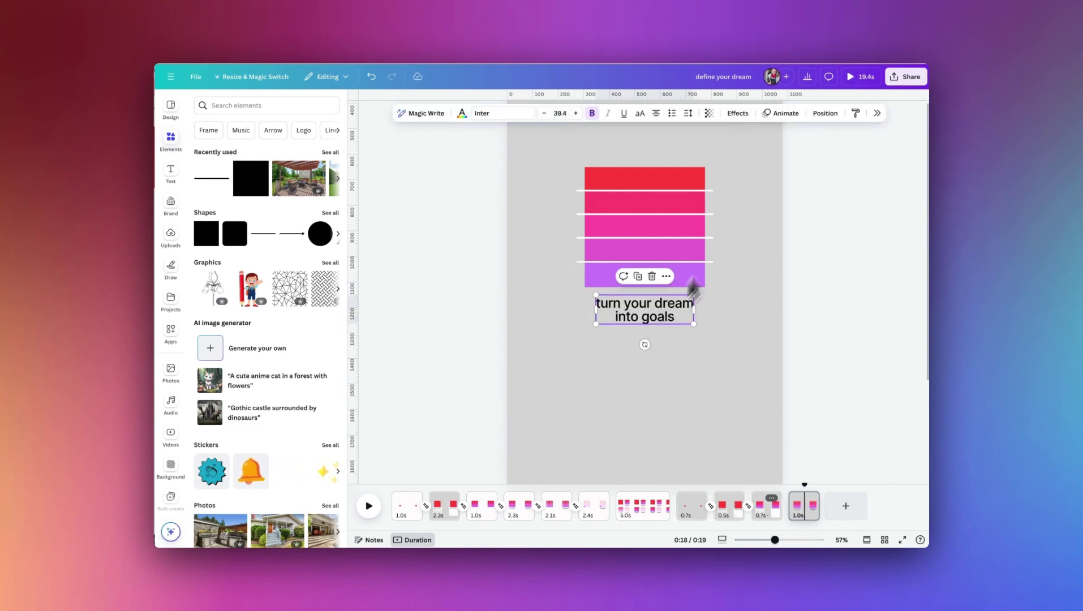
{"action": "left_click", "coordinate": [786, 113]}
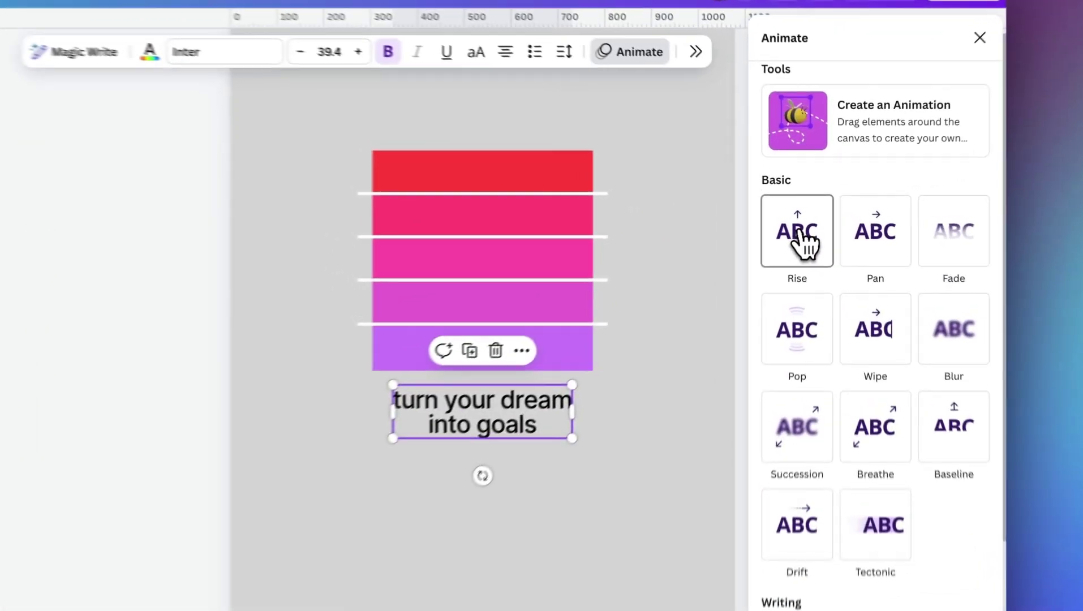
{"action": "left_click", "coordinate": [813, 209]}
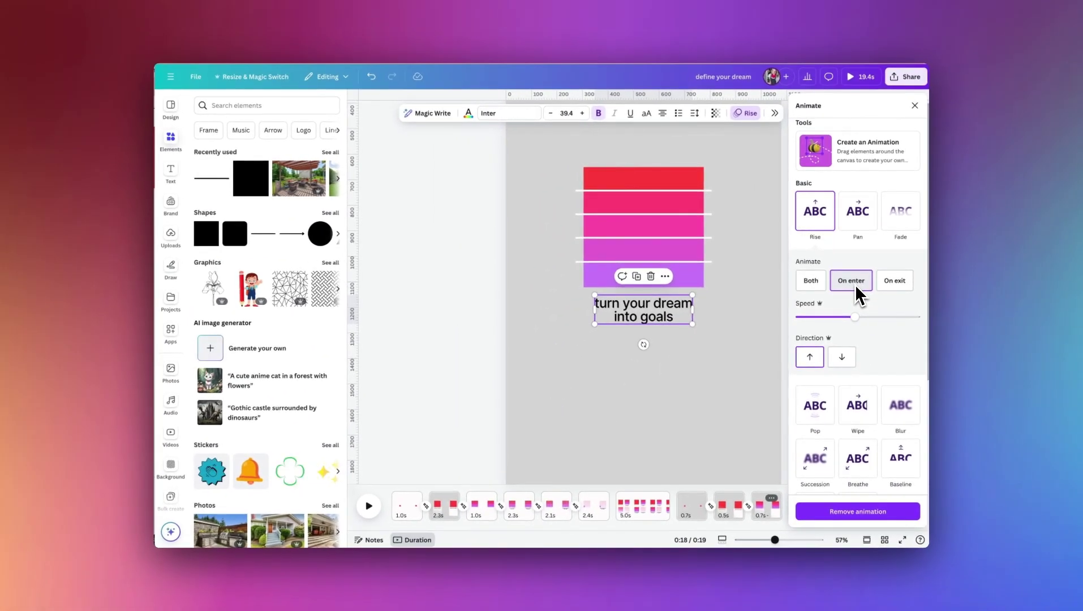
- Add a Match & Move transition between pages 10 and 11, and set the page durations to 0.8 s for page 9 and 1.6 s for pages 10 and 11
{"action": "left_click", "coordinate": [789, 512]}
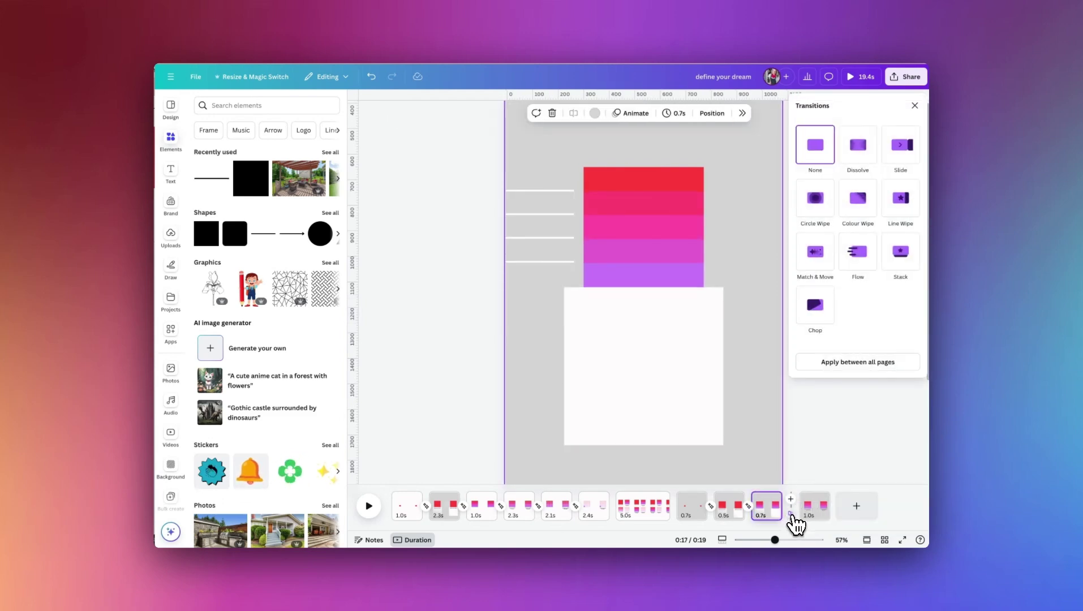
{"action": "left_click", "coordinate": [816, 252]}
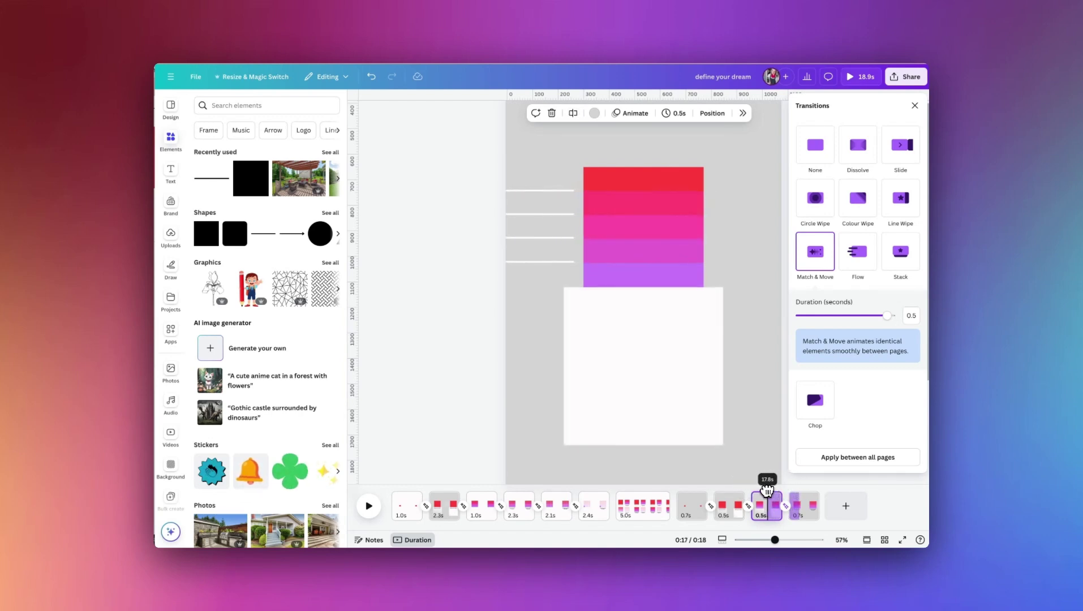
{"action": "left_click", "coordinate": [800, 500]}
{"action": "left_click_drag", "start_coordinate": [745, 523], "coordinate": [783, 518]}
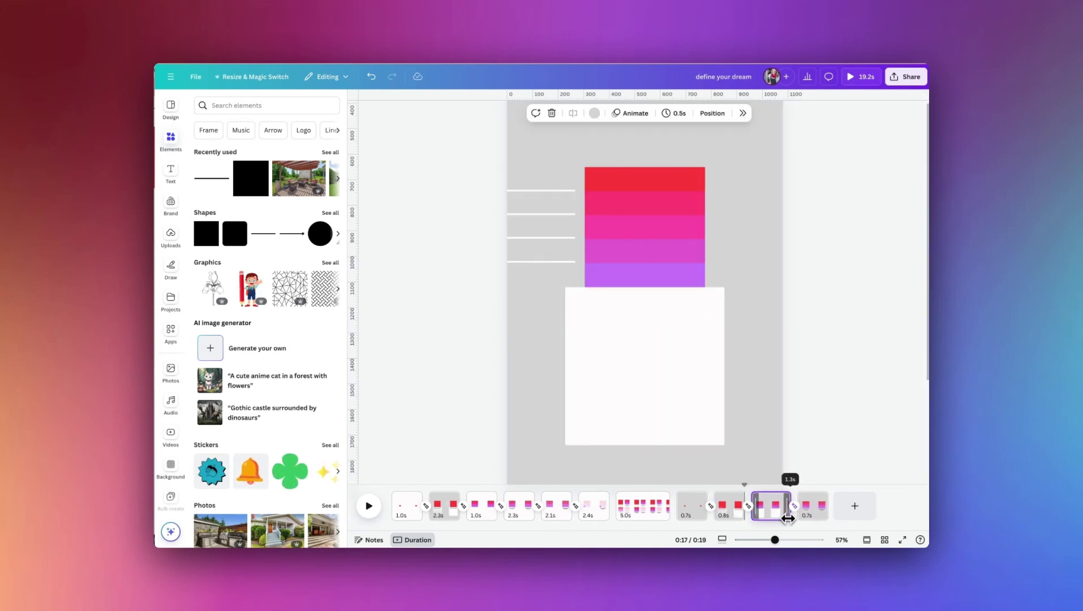
{"action": "left_click_drag", "start_coordinate": [791, 519], "coordinate": [818, 518]}
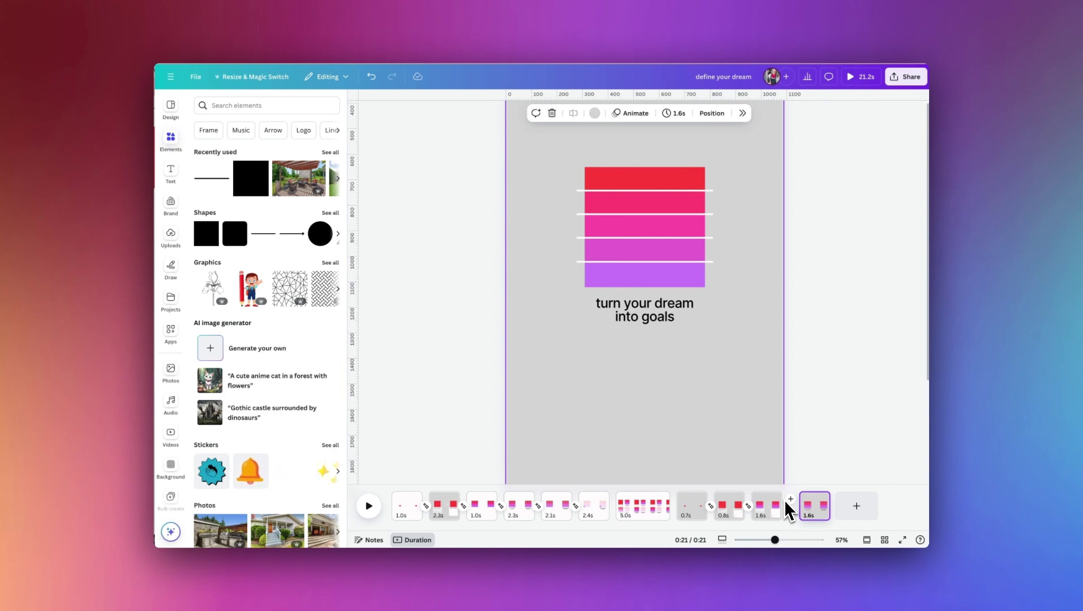
- Check the finished grid on page 5 and place four evenly spaced vertical divider lines above the striped square on page 11
{"action": "left_click", "coordinate": [523, 512]}
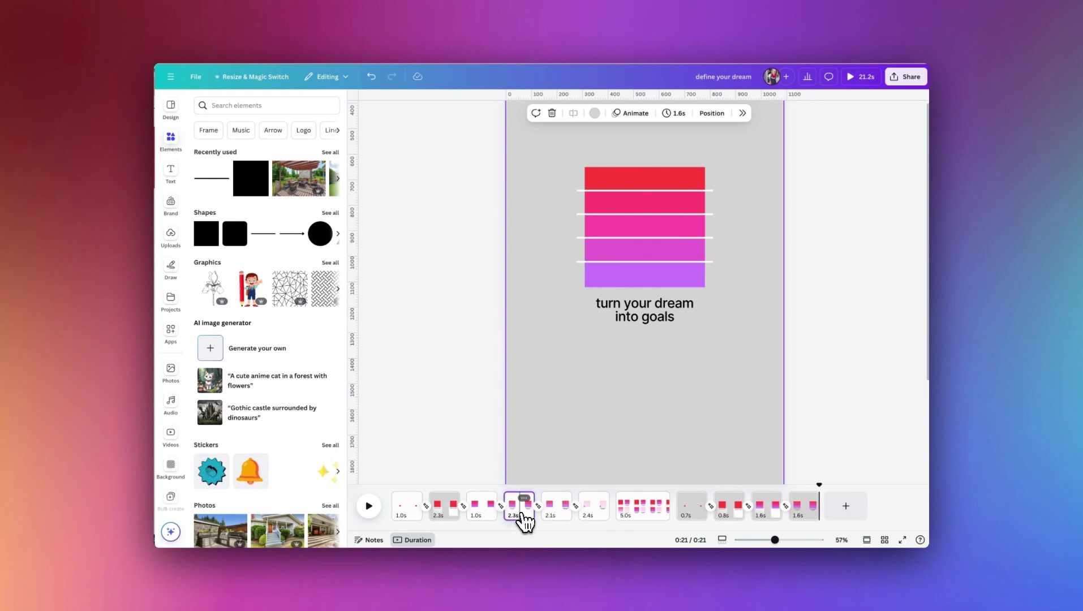
{"action": "left_click_drag", "start_coordinate": [522, 482], "coordinate": [558, 487]}
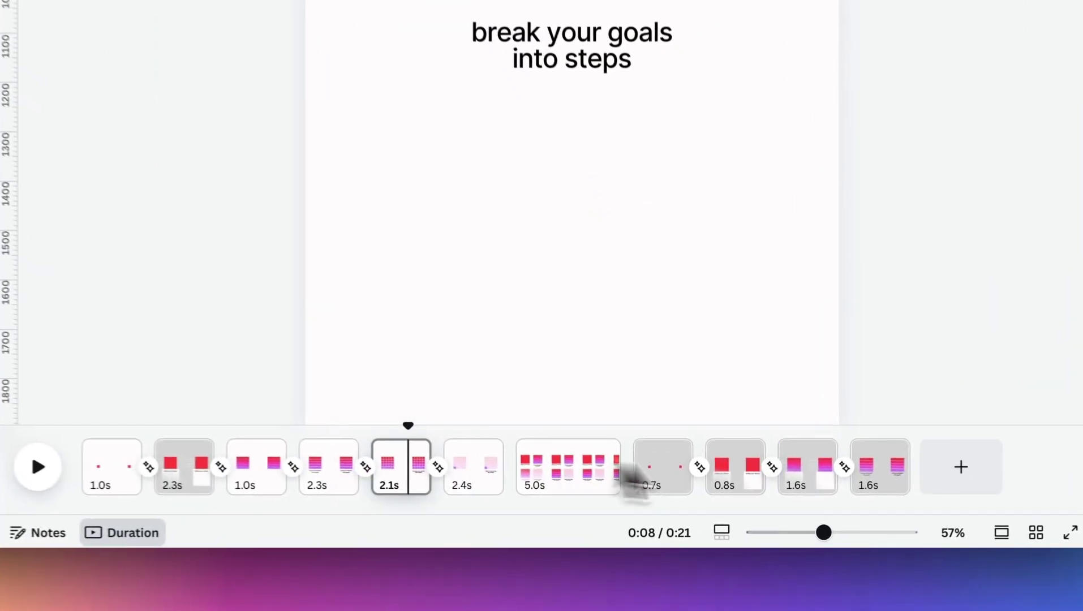
{"action": "left_click", "coordinate": [771, 514]}
{"action": "left_click", "coordinate": [707, 480]}
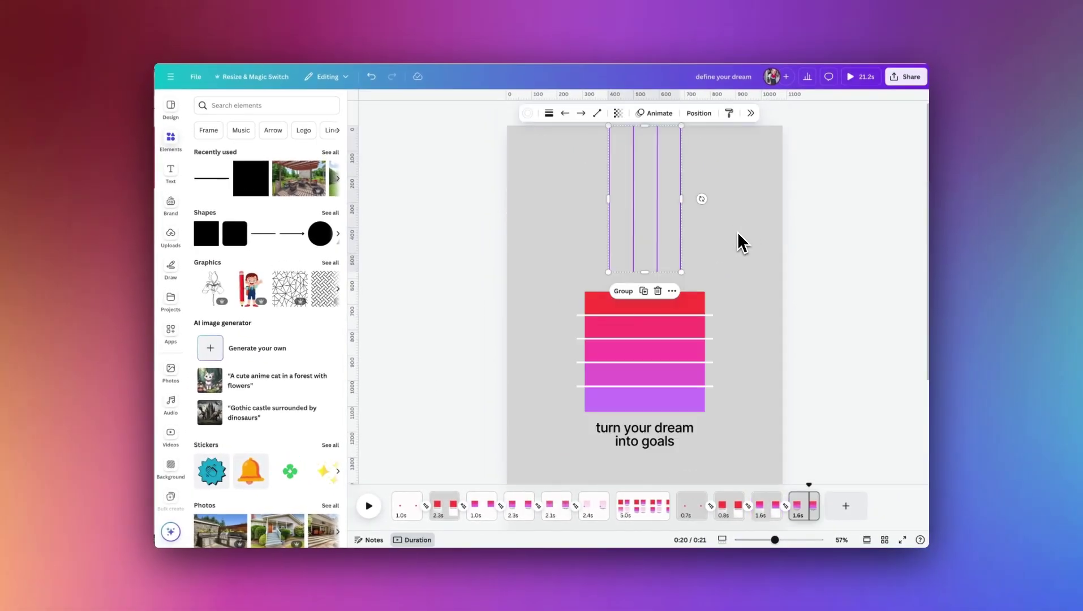
{"action": "left_click", "coordinate": [737, 232]}
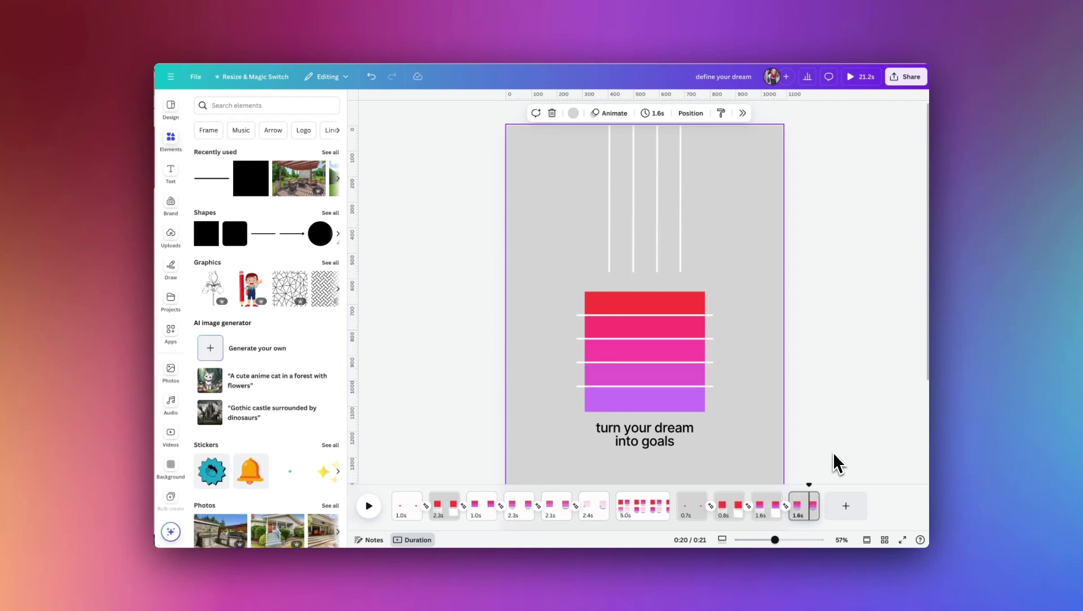
- Duplicate page 11 and, on the copy, move the four vertical lines down over the striped square to form a grid
{"action": "left_click", "coordinate": [809, 498]}
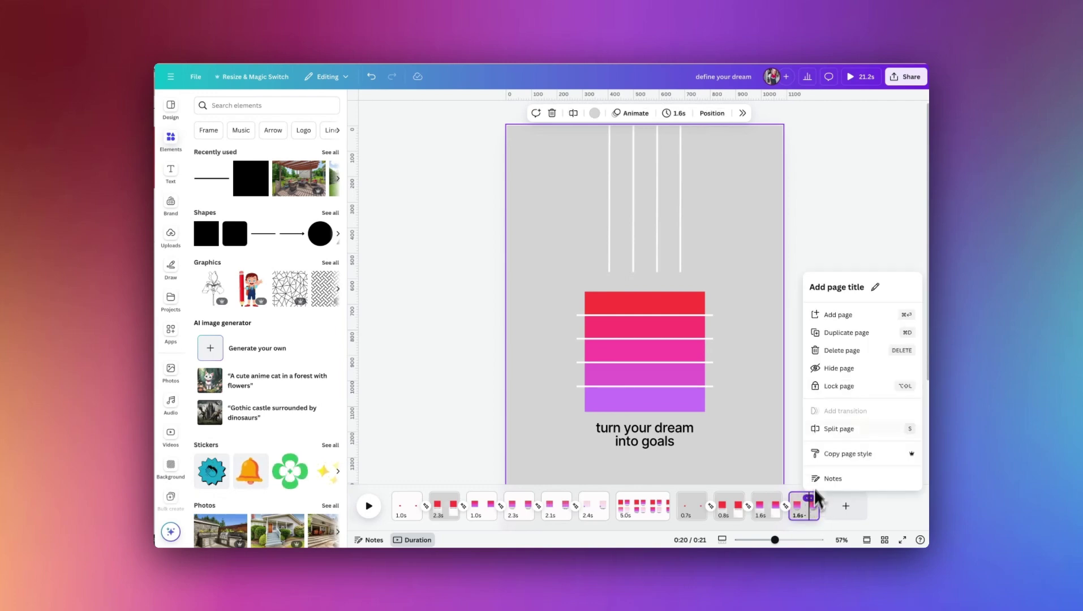
{"action": "left_click", "coordinate": [830, 334]}
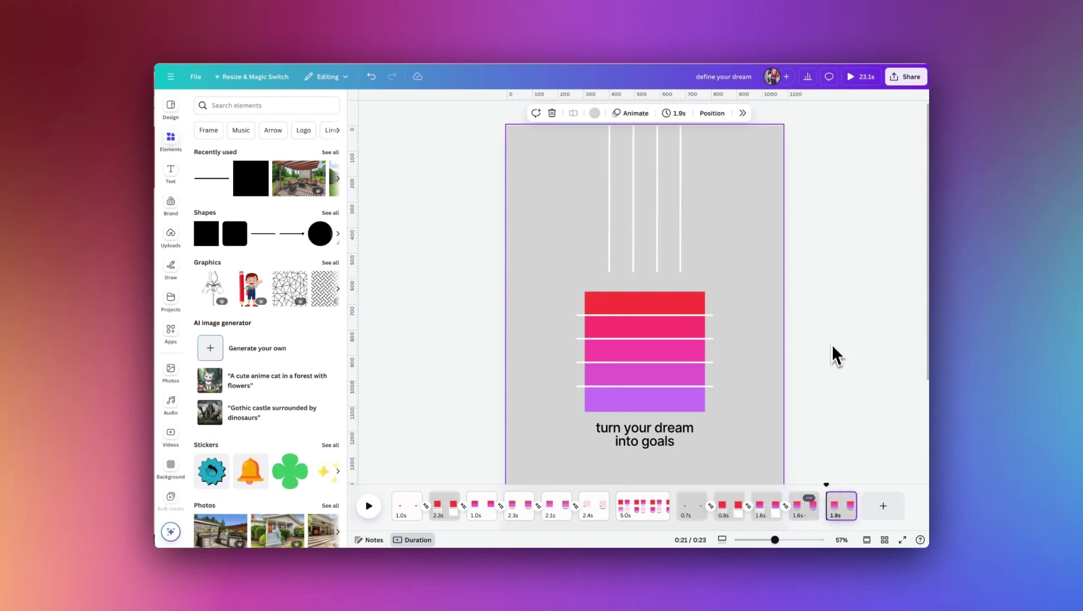
{"action": "left_click_drag", "start_coordinate": [485, 165], "coordinate": [721, 233]}
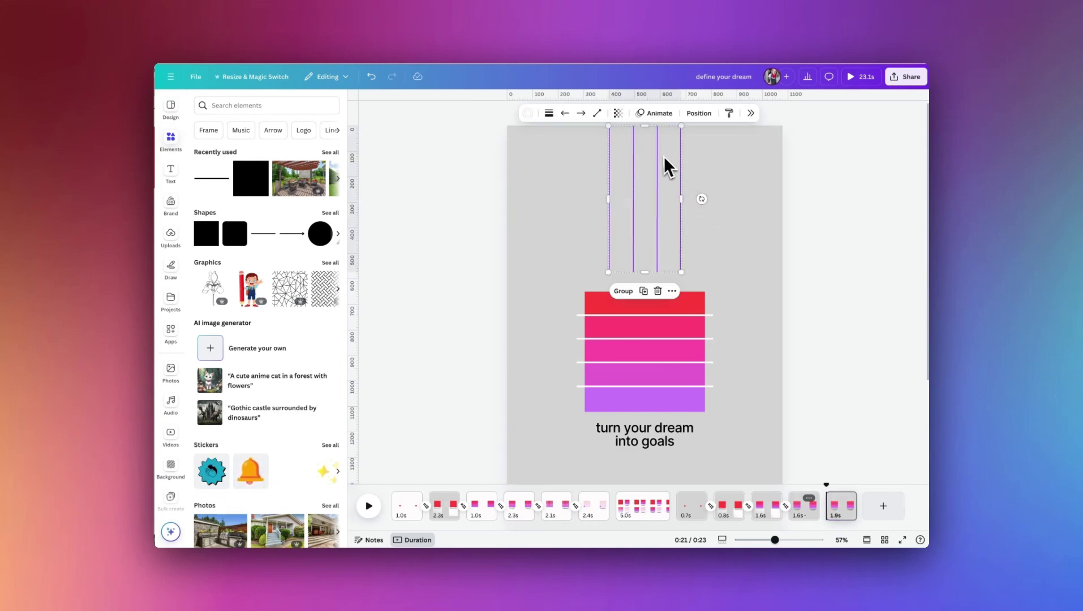
{"action": "left_click_drag", "start_coordinate": [661, 157], "coordinate": [661, 246]}
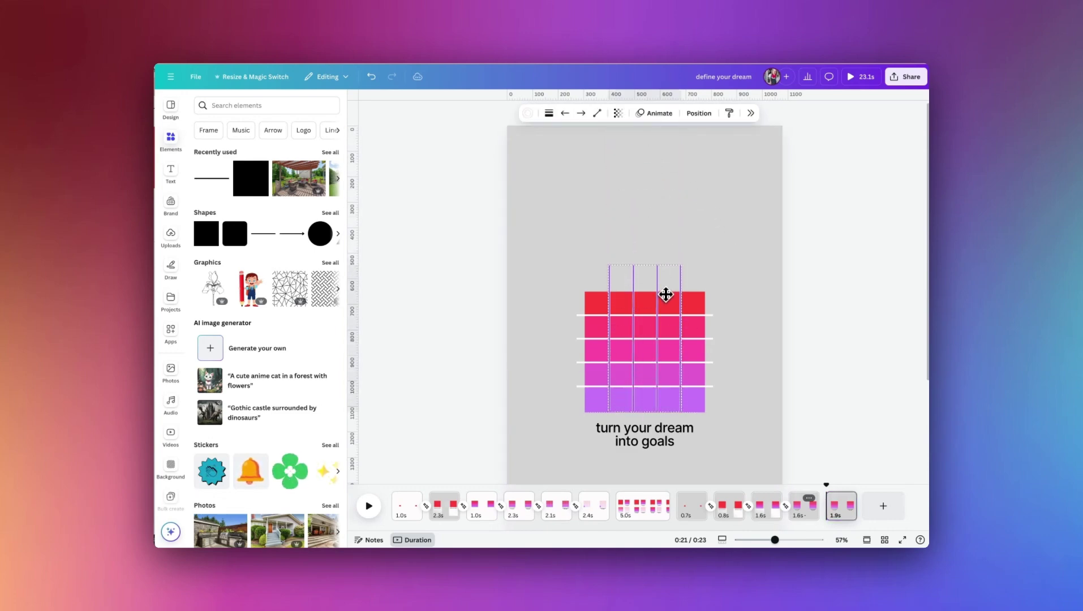
{"action": "scroll", "coordinate": [742, 290], "scroll_direction": "down", "scroll_amount": 3}
- Replace the caption on page 12 with "break your goals into steps", wrapped onto two lines and centred below the grid, and check its Rise animation
{"action": "left_click", "coordinate": [667, 371]}
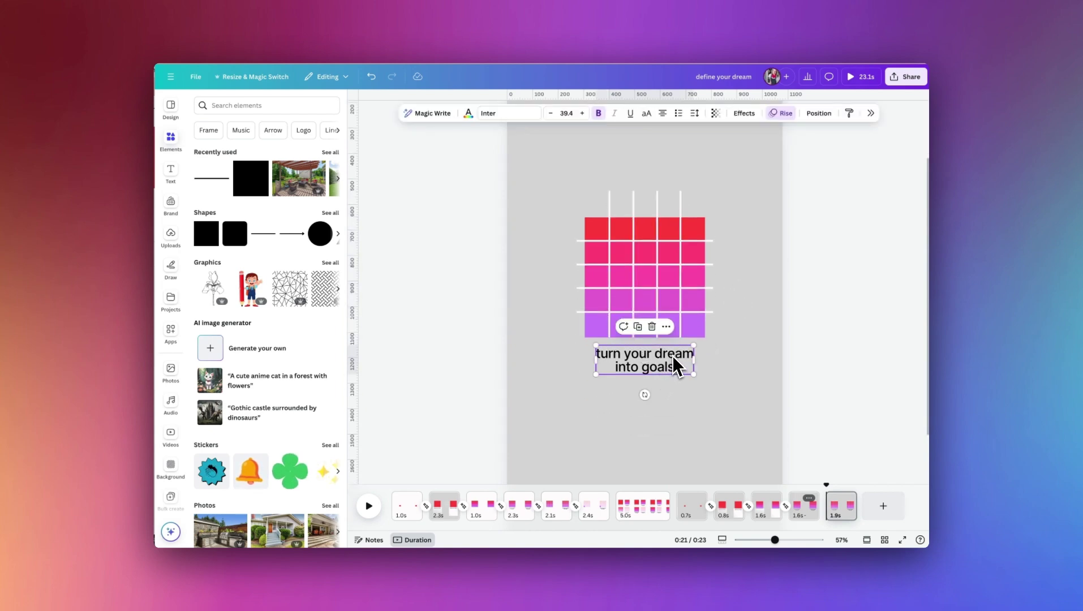
{"action": "double_click", "coordinate": [668, 368]}
{"action": "type", "text": "break yo"}
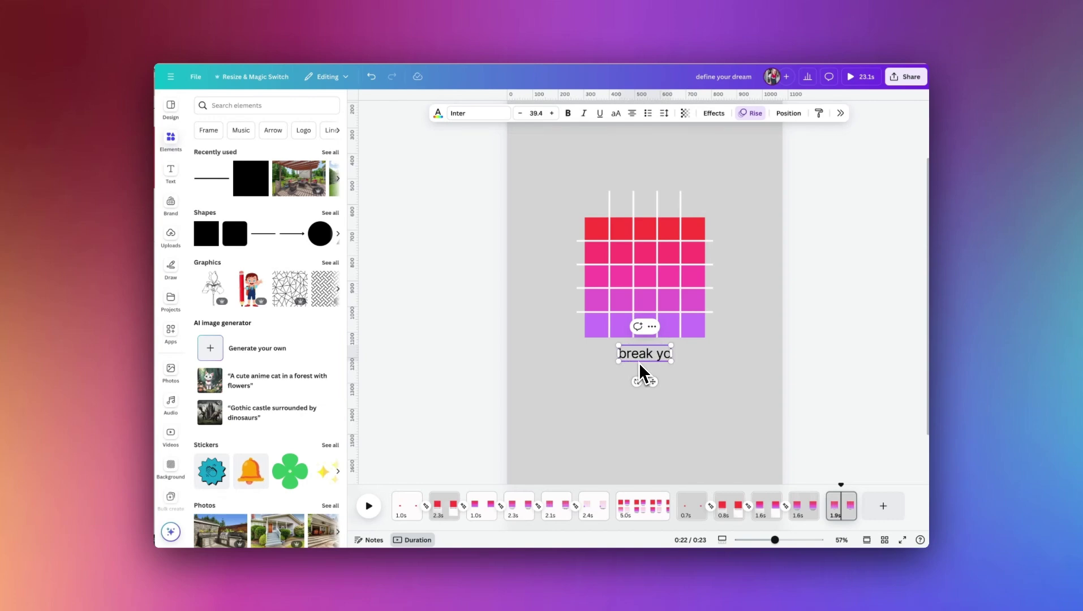
{"action": "type", "text": "ur goals into steps"}
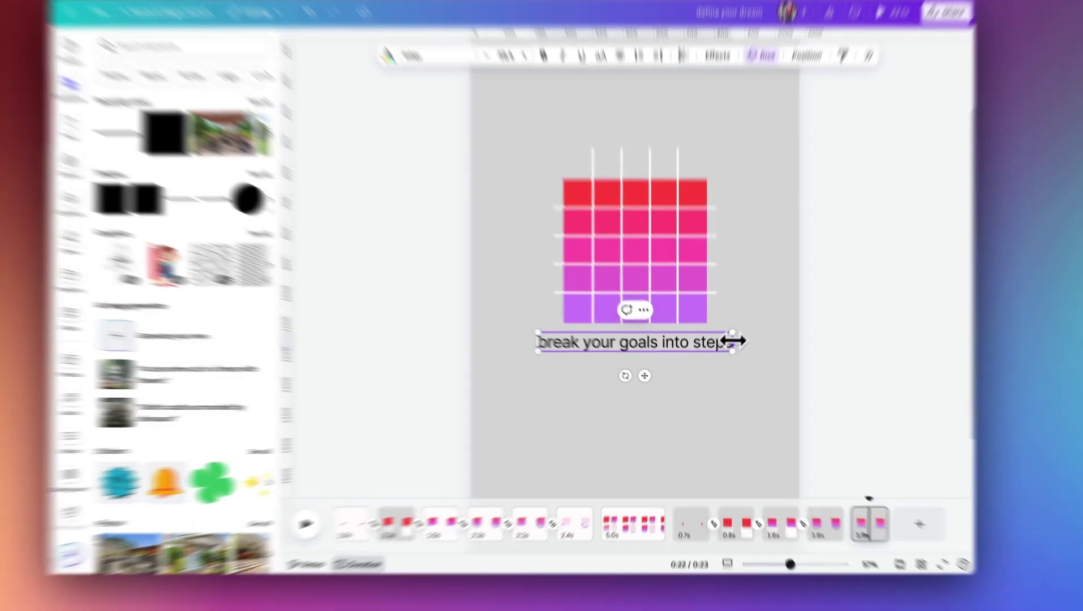
{"action": "left_click_drag", "start_coordinate": [727, 353], "coordinate": [669, 353]}
{"action": "left_click_drag", "start_coordinate": [482, 315], "coordinate": [588, 313]}
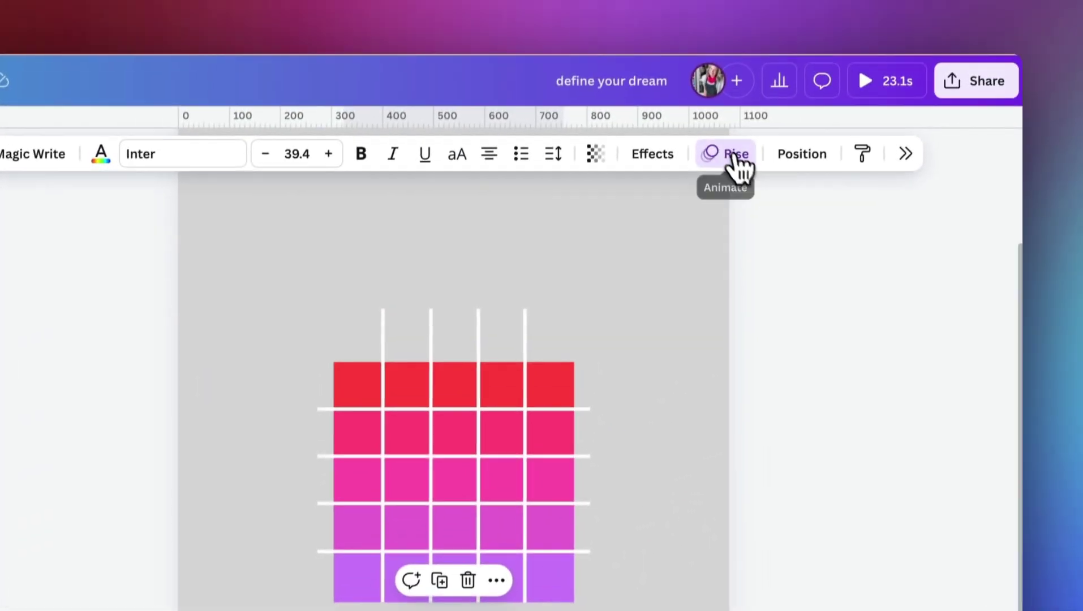
{"action": "left_click", "coordinate": [732, 163]}
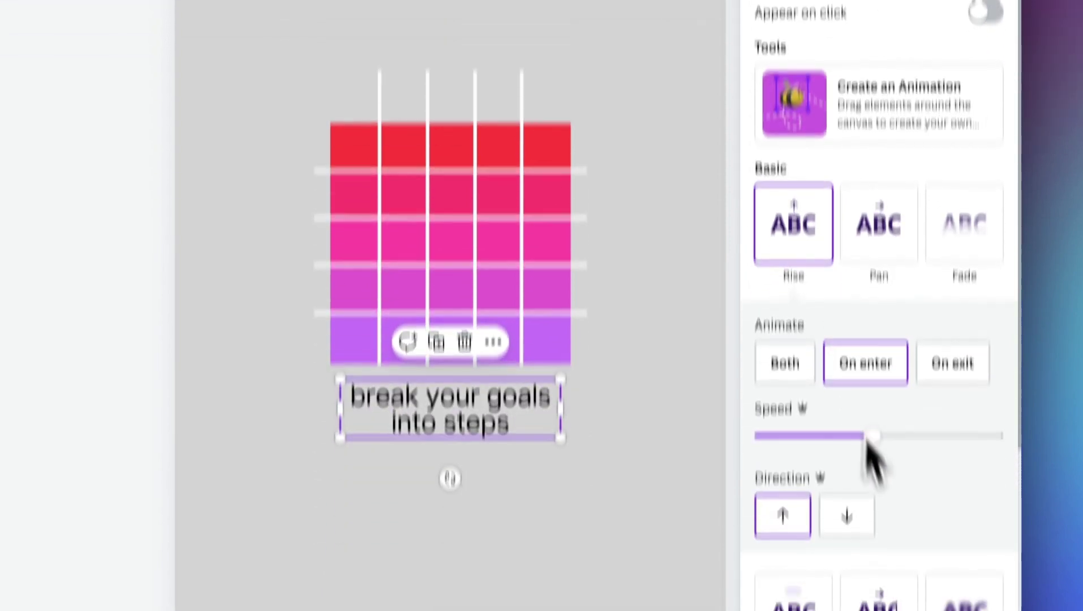
- Add a Match & Move transition between pages 11 and 12 and preview it
{"action": "left_click", "coordinate": [850, 515]}
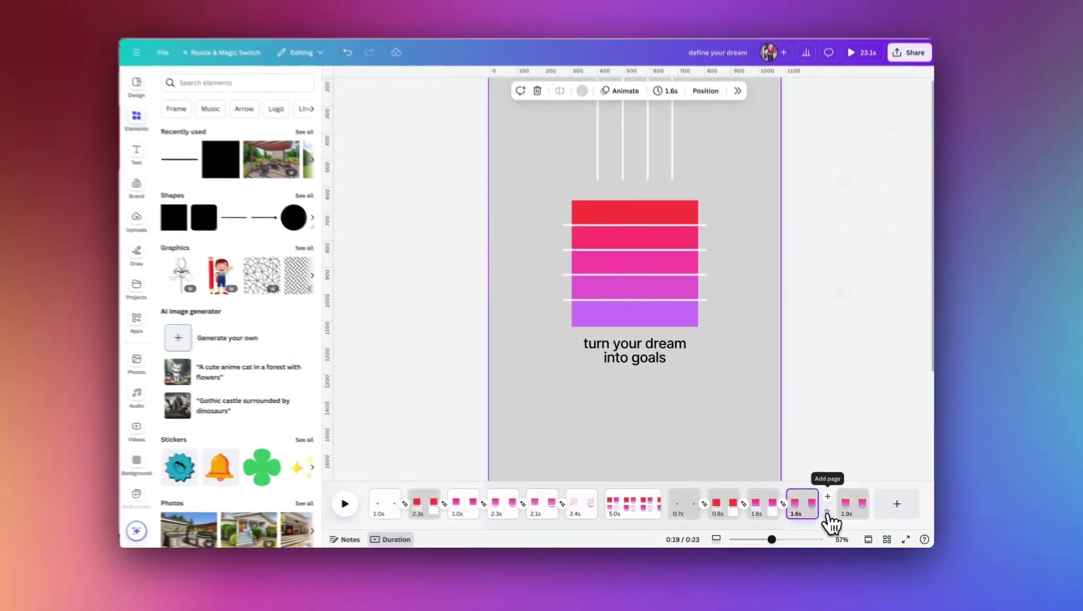
{"action": "left_click", "coordinate": [827, 514]}
{"action": "left_click", "coordinate": [815, 253]}
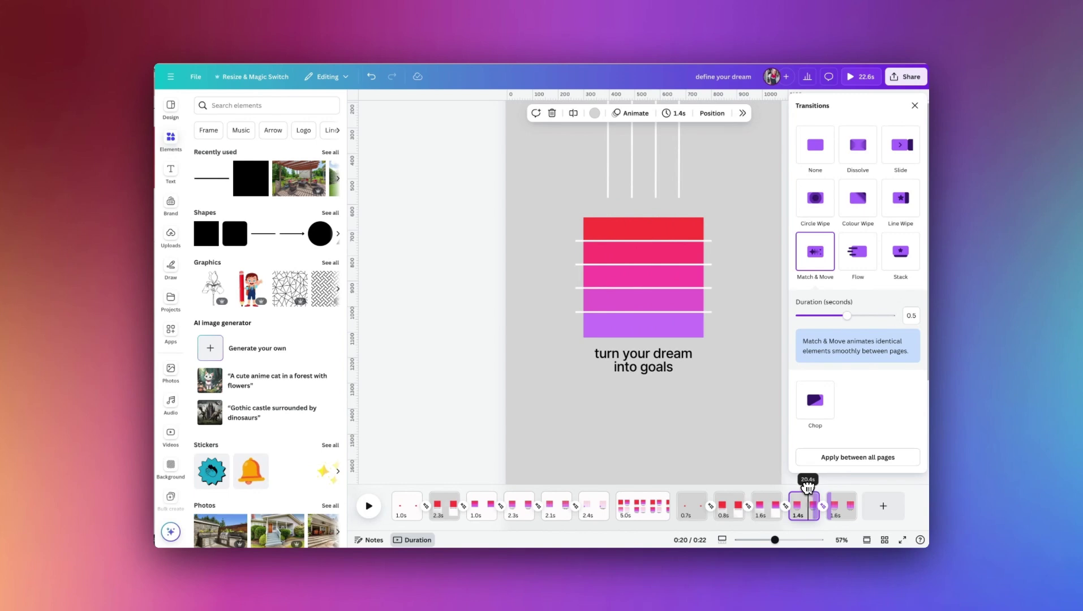
{"action": "mouse_move", "coordinate": [833, 488]}
{"action": "left_mouse_down"}
{"action": "mouse_move", "coordinate": [803, 488]}
{"action": "mouse_move", "coordinate": [833, 490]}
{"action": "left_mouse_up"}
{"action": "left_click", "coordinate": [844, 510]}
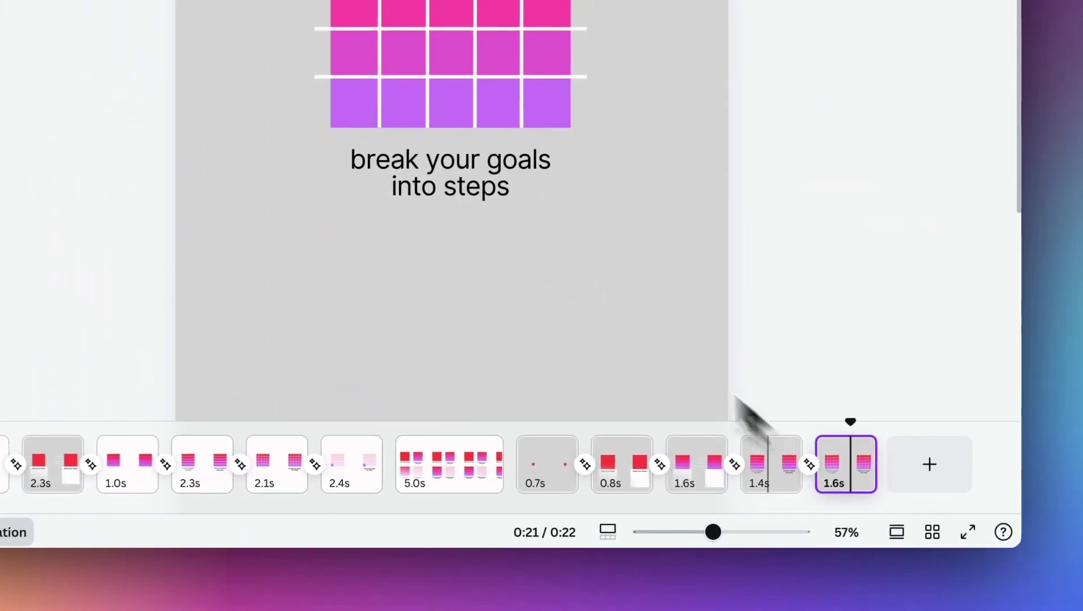
- Change the "break your goals into steps" caption to a bolder weight of the Inter font
{"action": "left_click", "coordinate": [441, 190]}
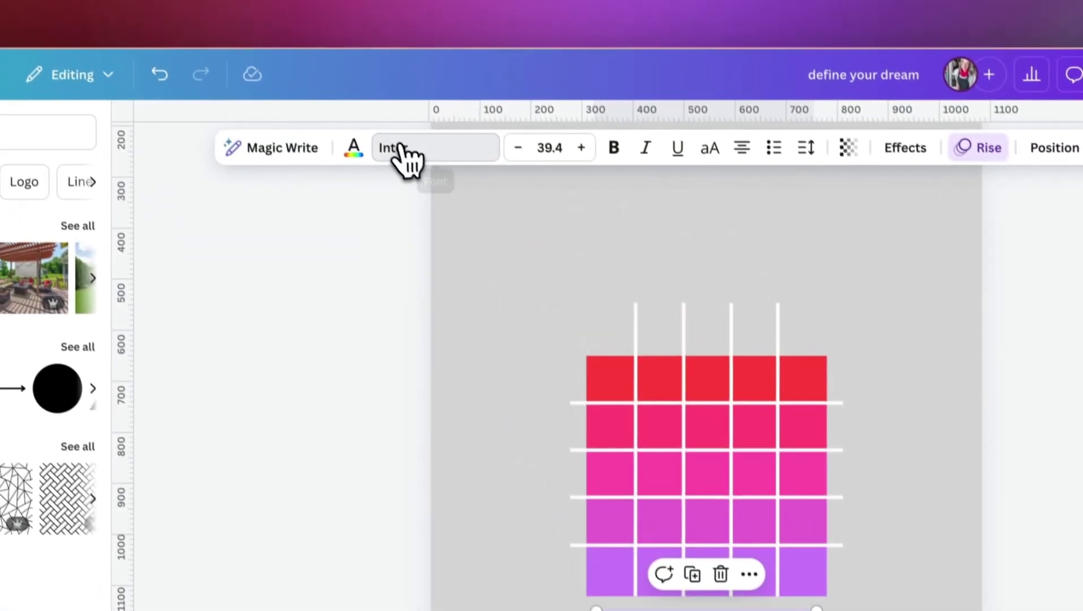
{"action": "left_click", "coordinate": [403, 149]}
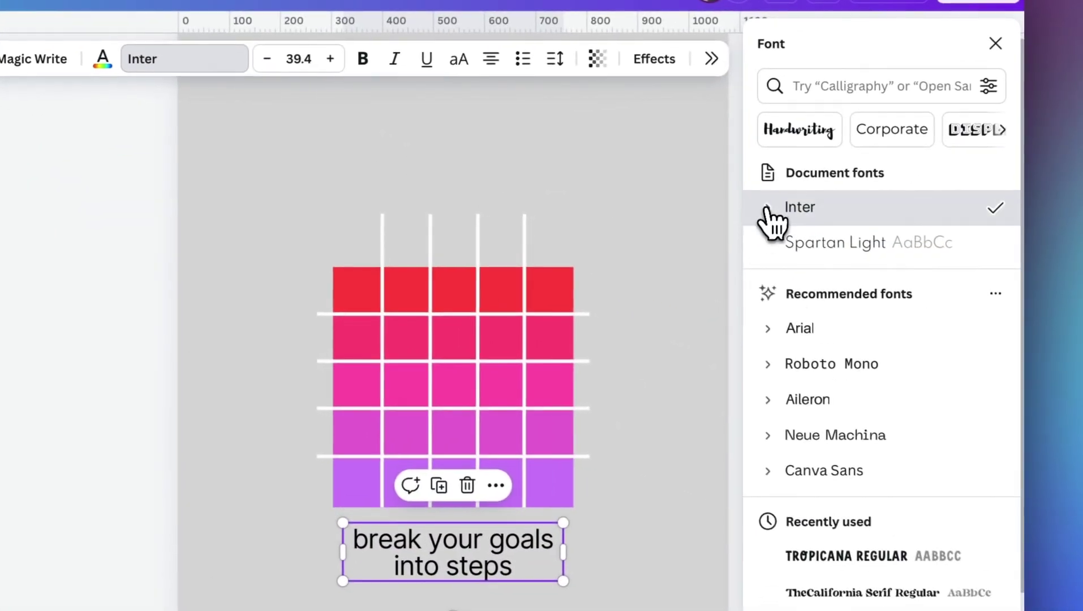
{"action": "left_click", "coordinate": [1017, 298]}
{"action": "left_click", "coordinate": [831, 384]}
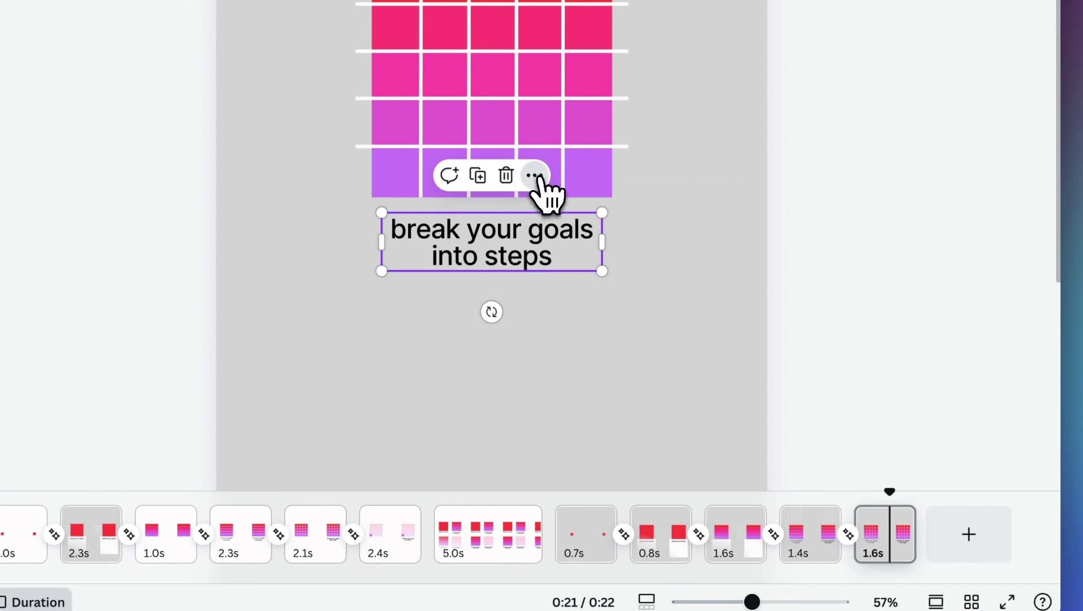
- Show the timing of the "break your goals into steps" caption and trim its start so it lasts about 1.4 s
{"action": "left_click", "coordinate": [527, 215]}
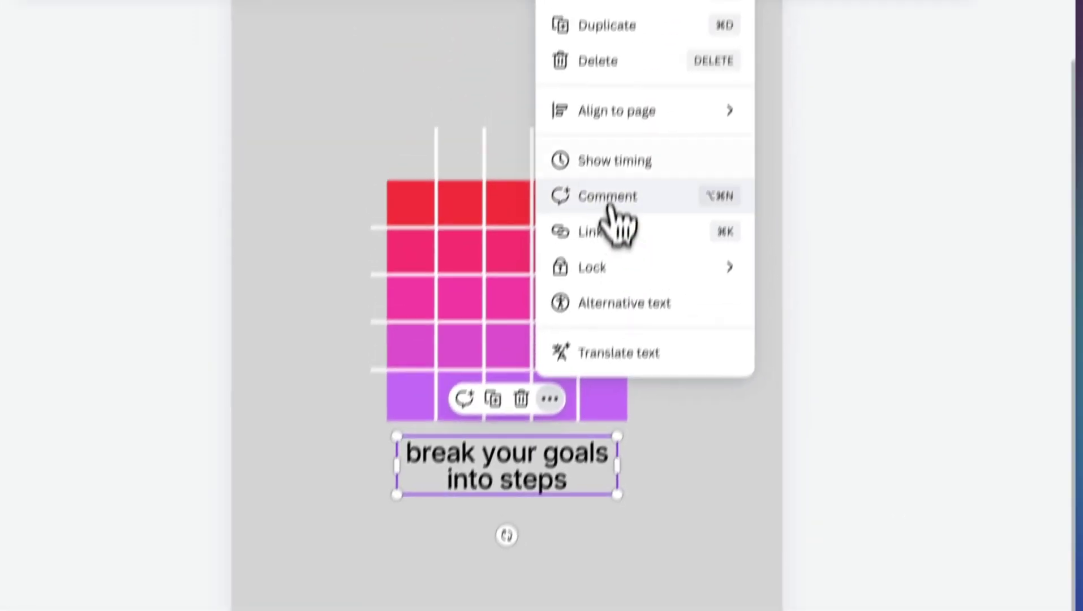
{"action": "left_click", "coordinate": [592, 214]}
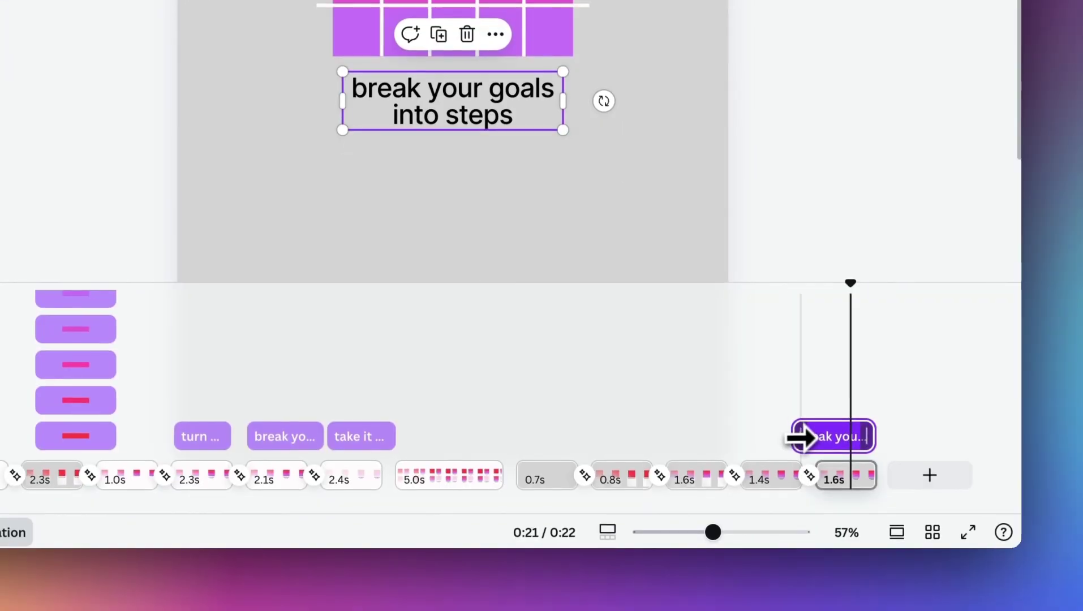
{"action": "left_click_drag", "start_coordinate": [805, 437], "coordinate": [836, 436]}
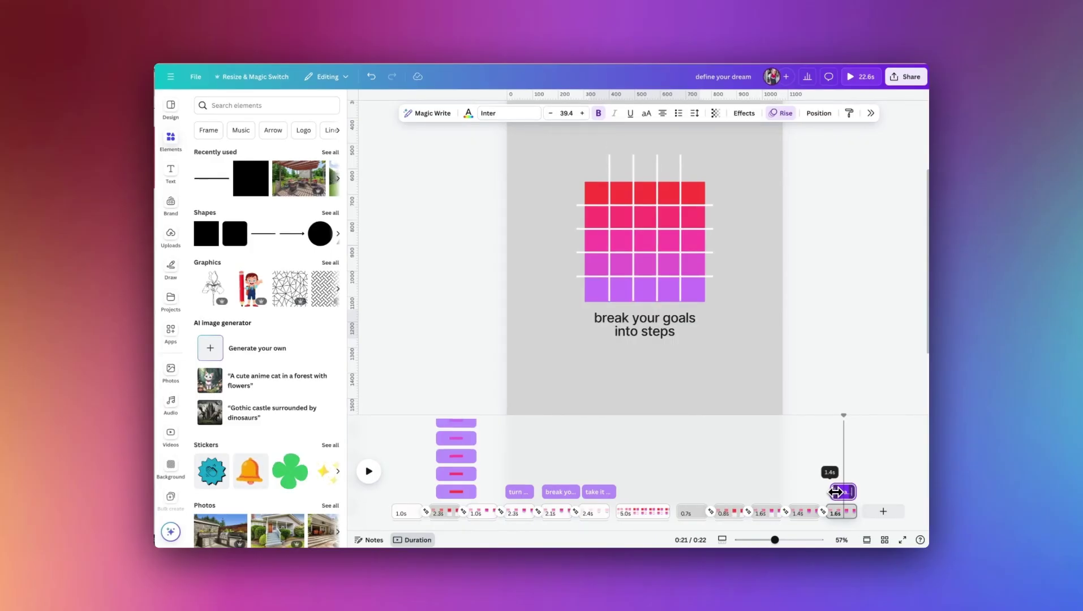
{"action": "left_click_drag", "start_coordinate": [837, 491], "coordinate": [838, 492]}
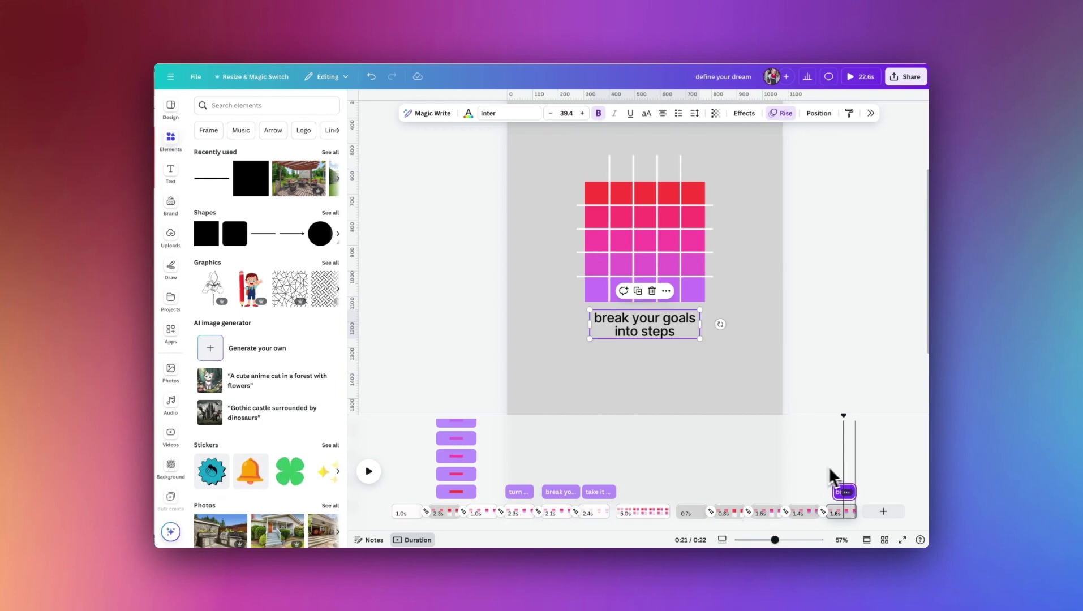
{"action": "key", "text": "Escape"}
- Show the timing of the "define your dream" caption on page 9 and trim its start so it lasts about 0.8 s
{"action": "left_click", "coordinate": [678, 496]}
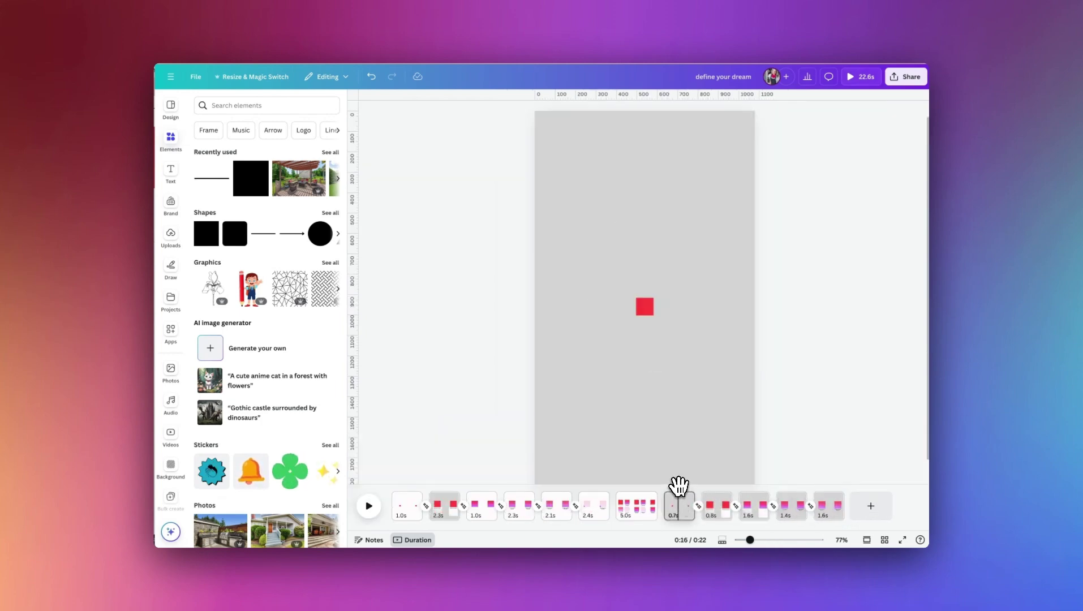
{"action": "left_click_drag", "start_coordinate": [678, 484], "coordinate": [704, 503]}
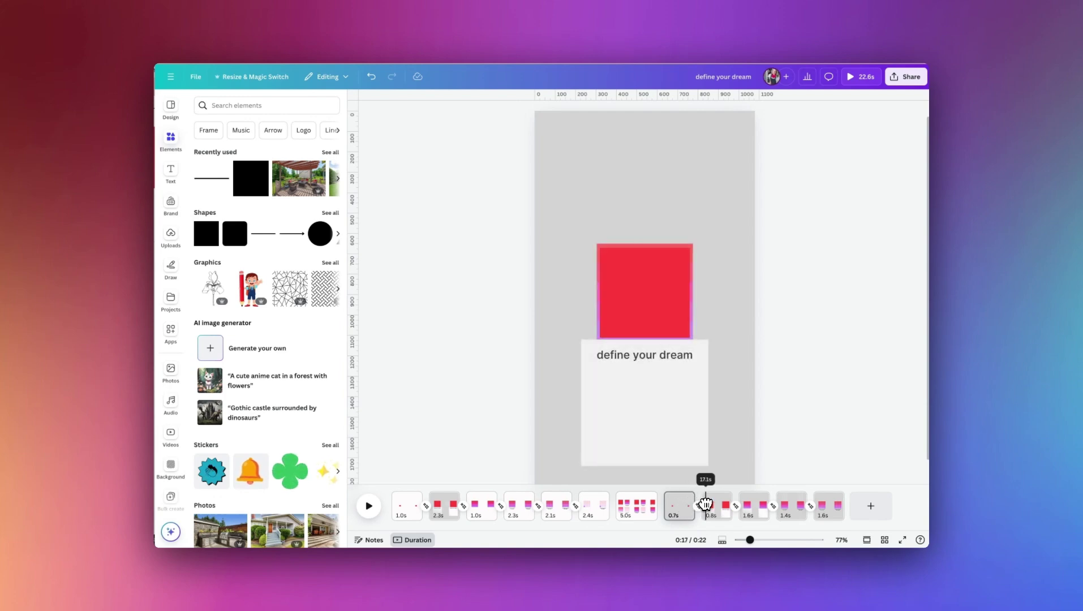
{"action": "left_click", "coordinate": [672, 383]}
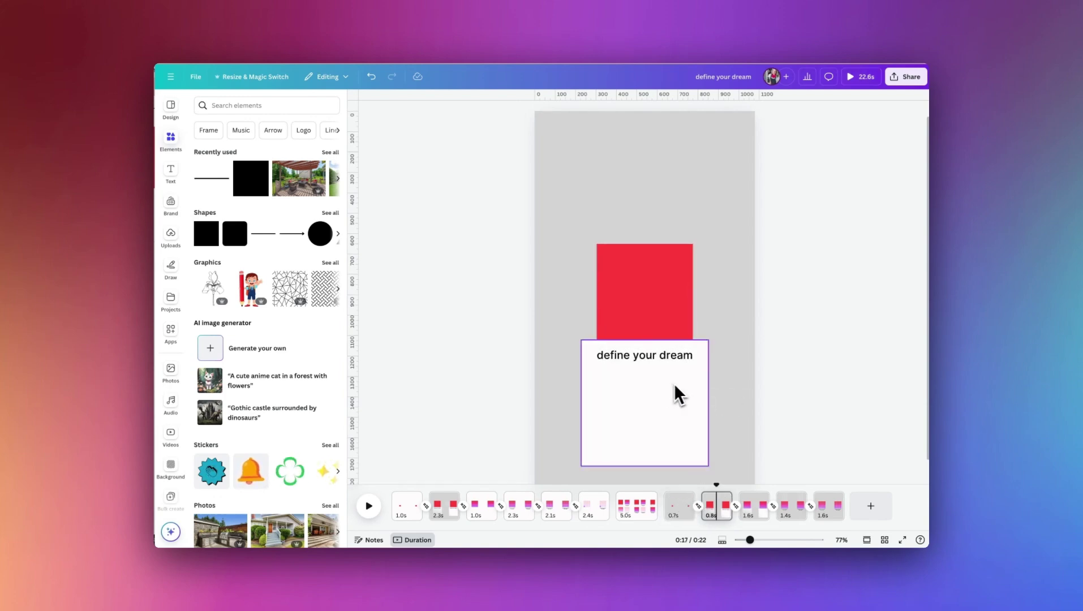
{"action": "left_click", "coordinate": [667, 360]}
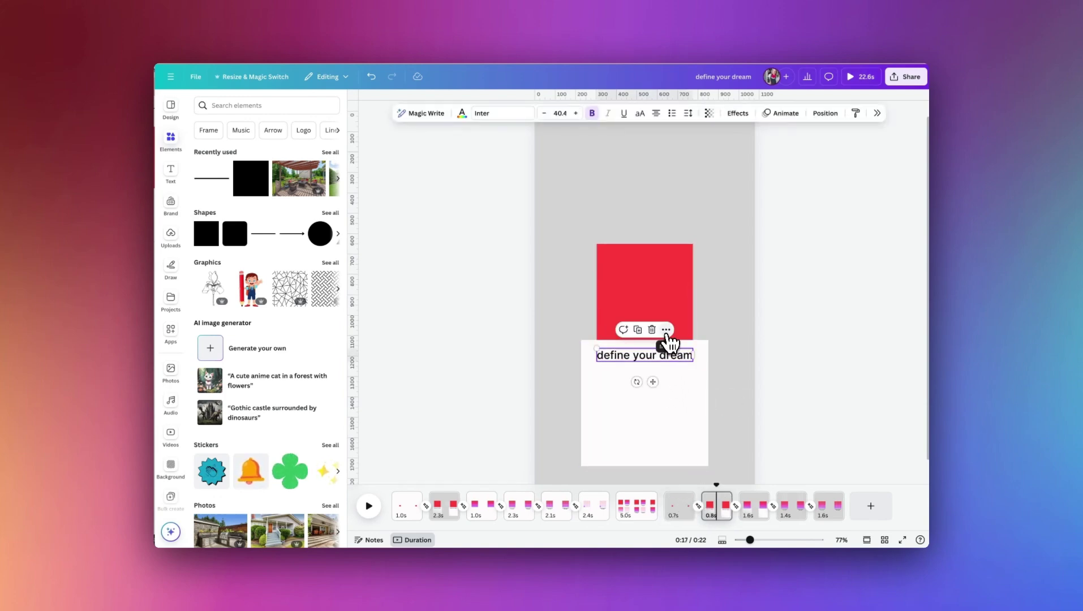
{"action": "left_click", "coordinate": [666, 330]}
{"action": "left_click", "coordinate": [689, 221]}
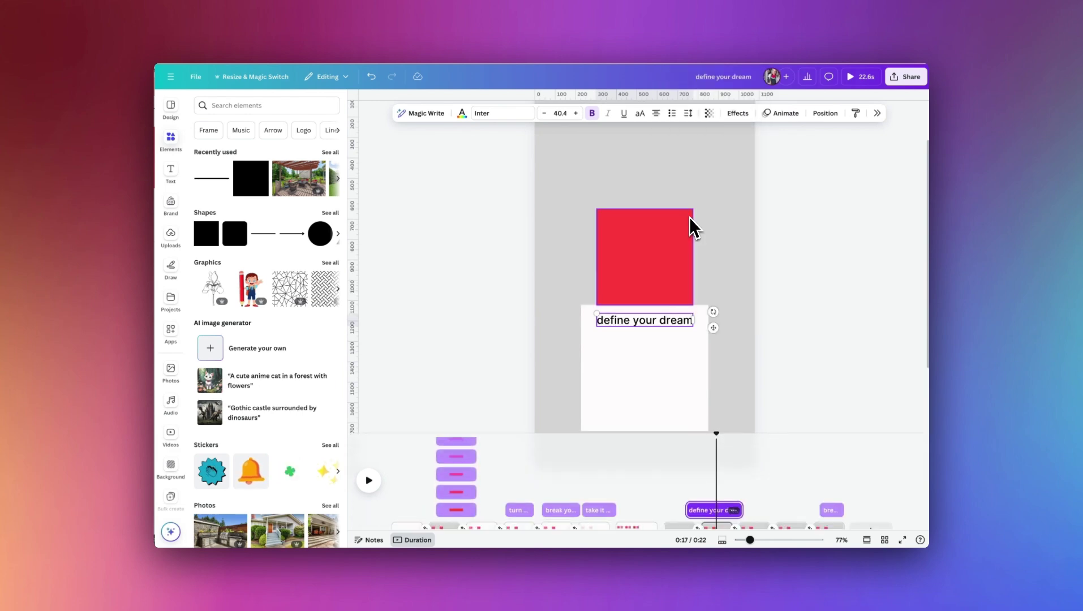
{"action": "left_click_drag", "start_coordinate": [692, 491], "coordinate": [703, 492]}
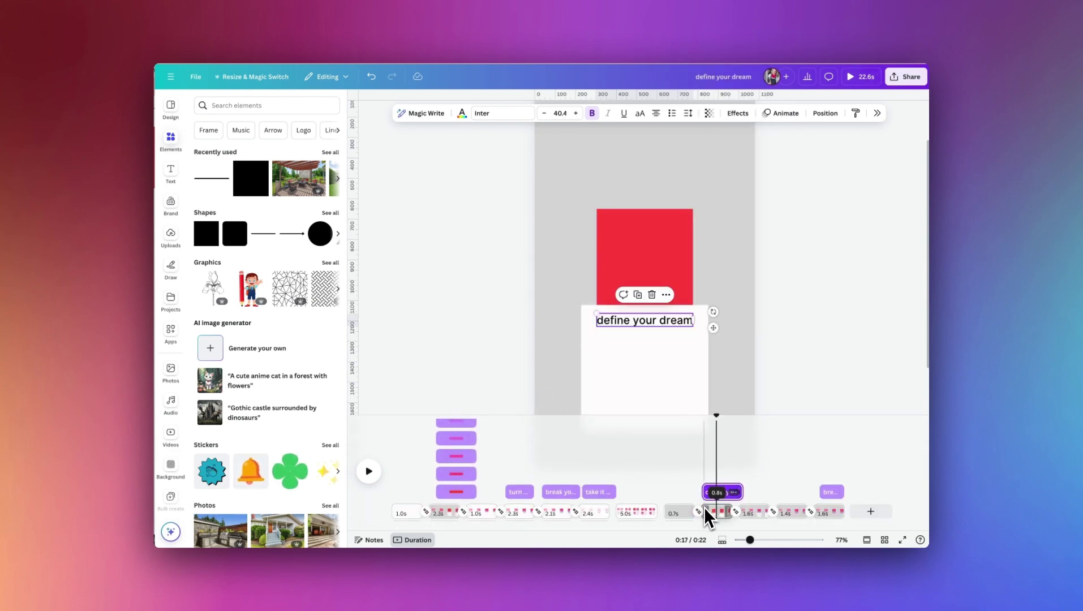
{"action": "left_click", "coordinate": [778, 355]}
- Apply a Typewriter animation to the "define your dream" caption, playing only on enter, and preview it
{"action": "left_click", "coordinate": [648, 328]}
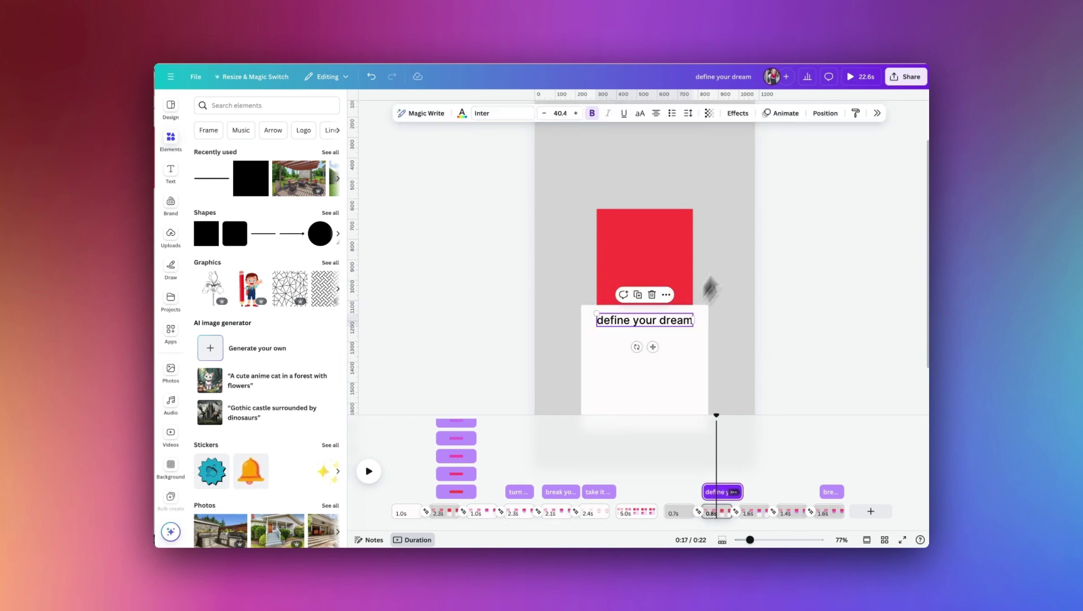
{"action": "left_click", "coordinate": [785, 113]}
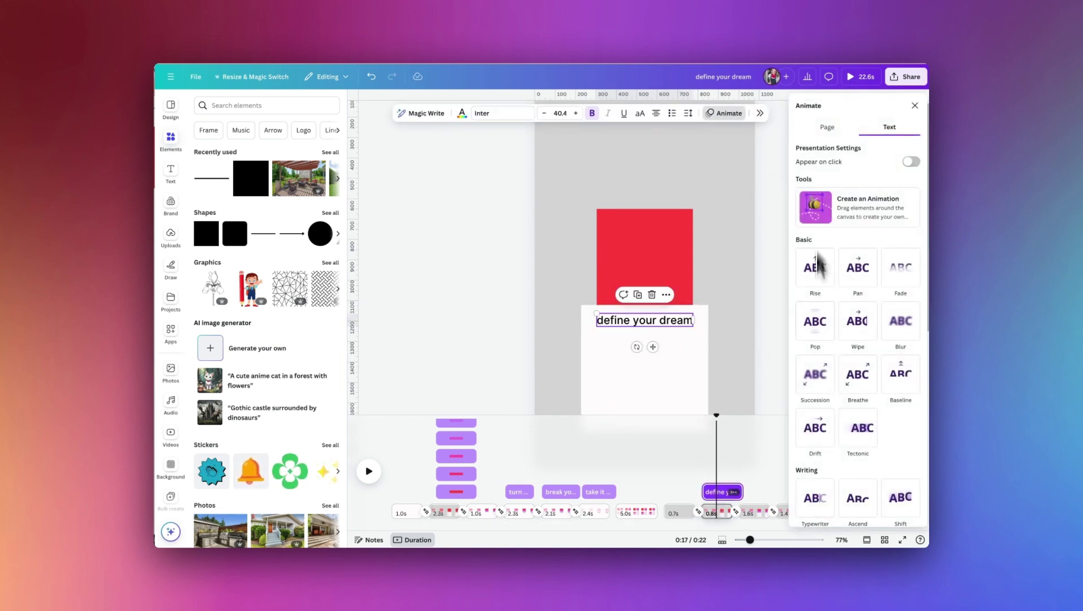
{"action": "left_click", "coordinate": [815, 498]}
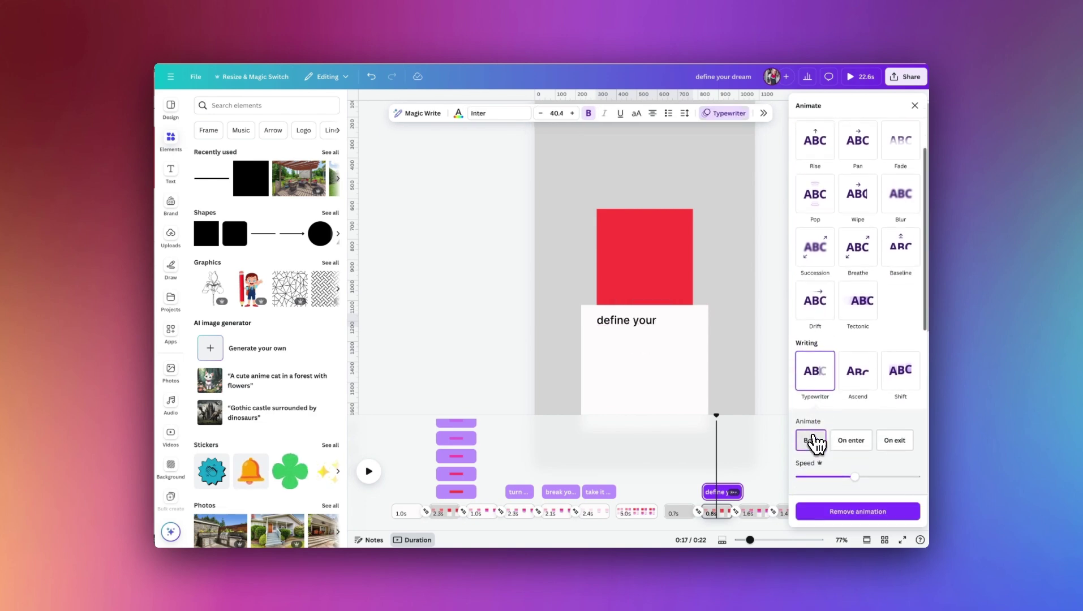
{"action": "left_click", "coordinate": [852, 440]}
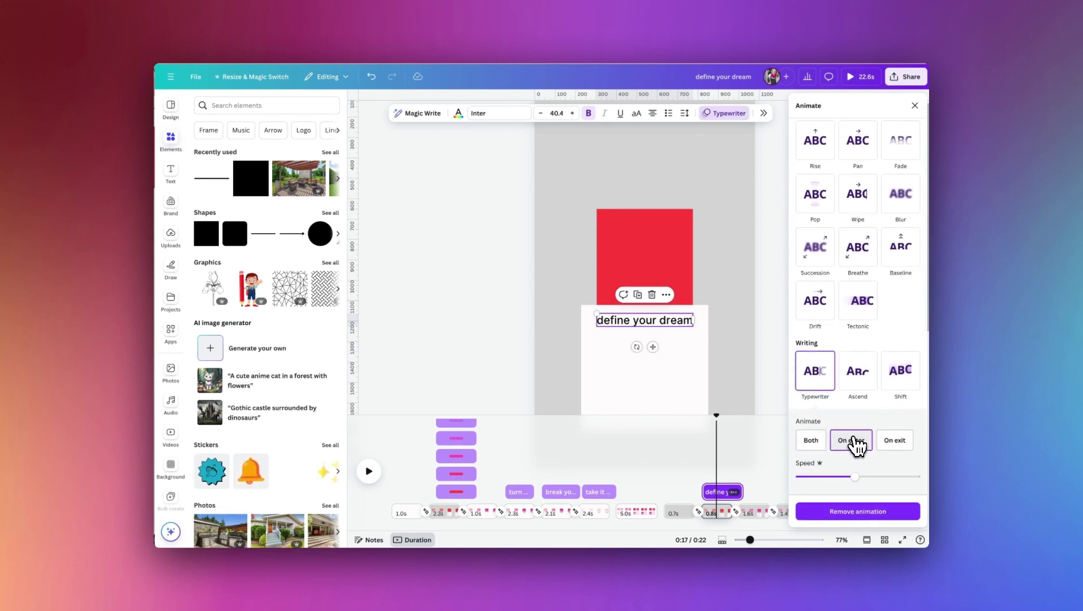
{"action": "left_click", "coordinate": [720, 505]}
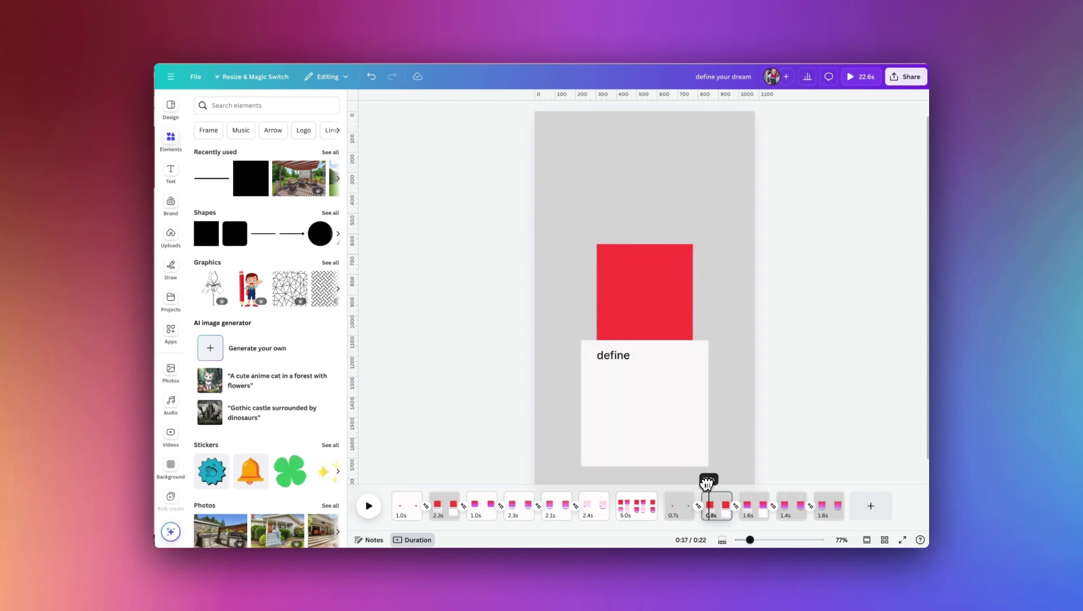
{"action": "mouse_move", "coordinate": [708, 482]}
{"action": "left_mouse_down"}
{"action": "mouse_move", "coordinate": [688, 482]}
{"action": "mouse_move", "coordinate": [703, 485]}
{"action": "left_mouse_up"}
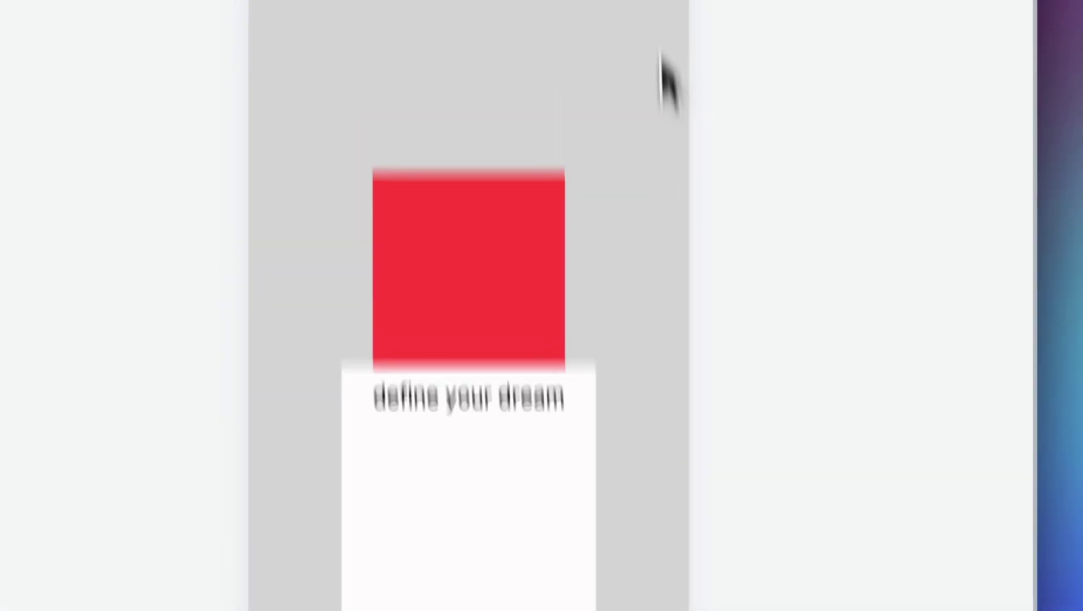
- Select the layers of the five coloured stripes behind the red square on page 9 and show their timing
{"action": "left_click", "coordinate": [826, 158]}
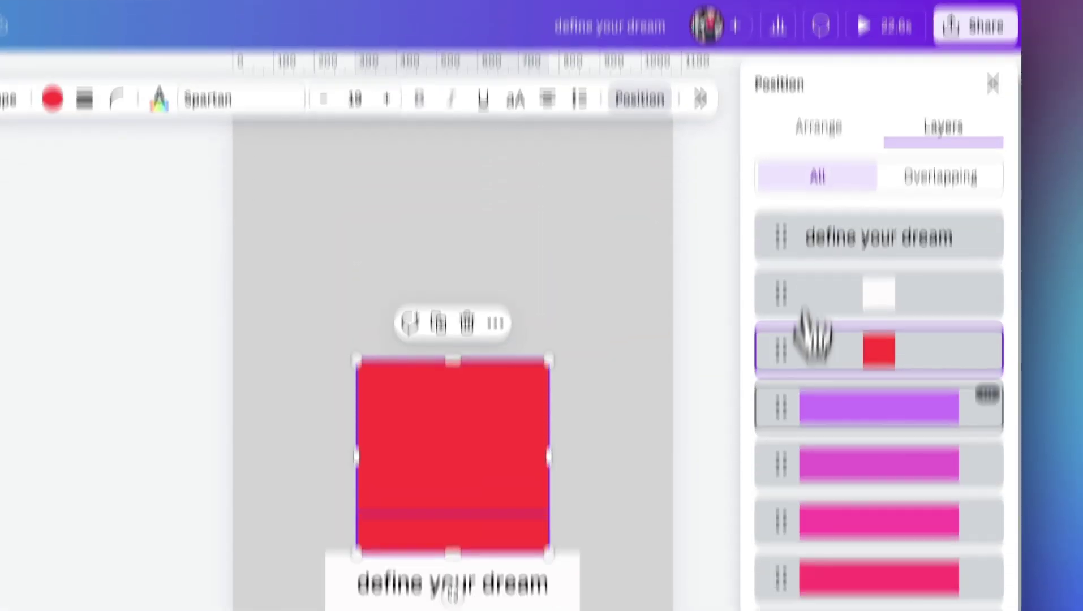
{"action": "left_click", "coordinate": [815, 475]}
{"action": "left_click", "coordinate": [851, 270], "text": "shift"}
{"action": "left_click", "coordinate": [860, 317], "text": "shift"}
{"action": "left_click", "coordinate": [864, 371], "text": "shift"}
{"action": "left_click", "coordinate": [865, 419], "text": "shift"}
{"action": "left_click", "coordinate": [506, 120]}
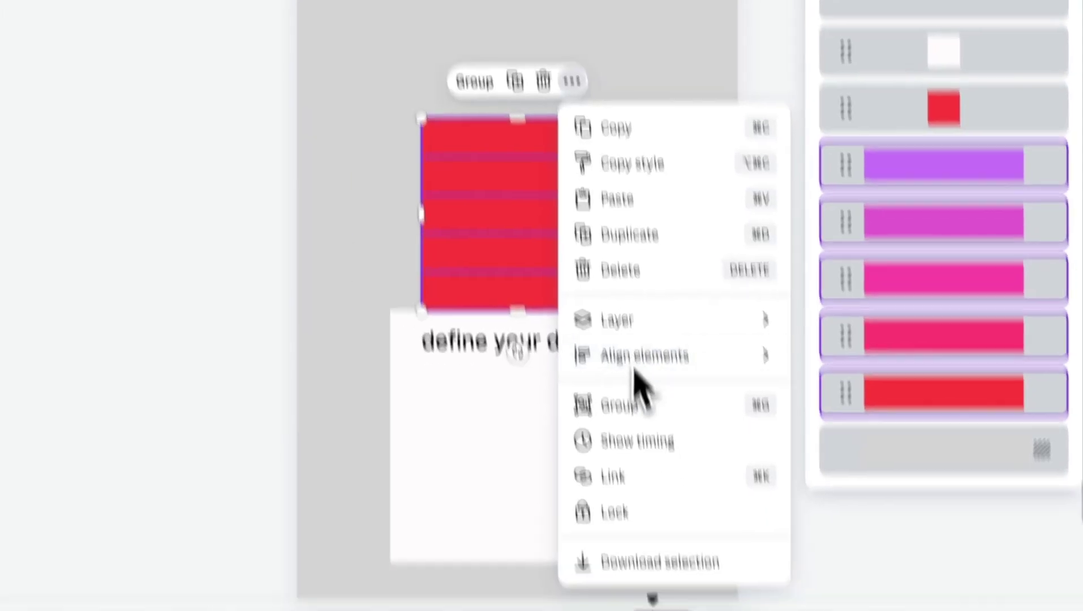
- Trim the start of all five stripes so they come in after page 9 begins, and preview the animation through page 12
{"action": "scroll", "coordinate": [586, 505], "scroll_direction": "down", "scroll_amount": 1}
{"action": "left_click_drag", "start_coordinate": [581, 483], "coordinate": [616, 487]}
{"action": "left_click_drag", "start_coordinate": [621, 441], "coordinate": [646, 437]}
{"action": "left_click", "coordinate": [600, 403]}
{"action": "left_click_drag", "start_coordinate": [597, 402], "coordinate": [645, 402]}
{"action": "left_click", "coordinate": [599, 365]}
{"action": "left_click_drag", "start_coordinate": [600, 365], "coordinate": [644, 345]}
{"action": "left_click", "coordinate": [614, 331]}
{"action": "left_click", "coordinate": [638, 342]}
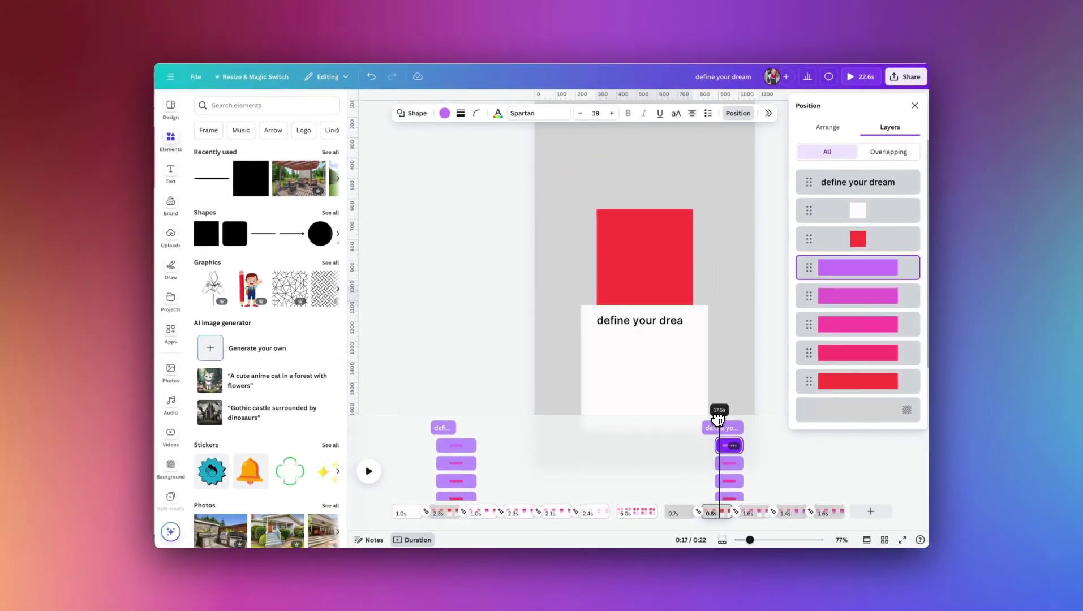
{"action": "left_click_drag", "start_coordinate": [724, 419], "coordinate": [811, 486]}
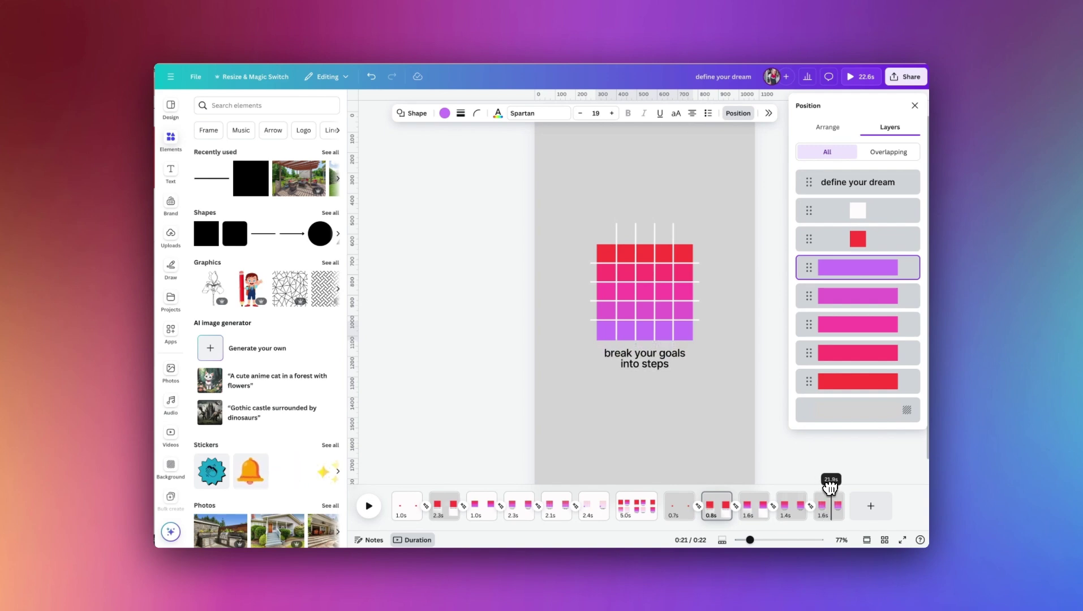
{"action": "left_click_drag", "start_coordinate": [830, 488], "coordinate": [830, 487]}
{"action": "left_click", "coordinate": [771, 422]}
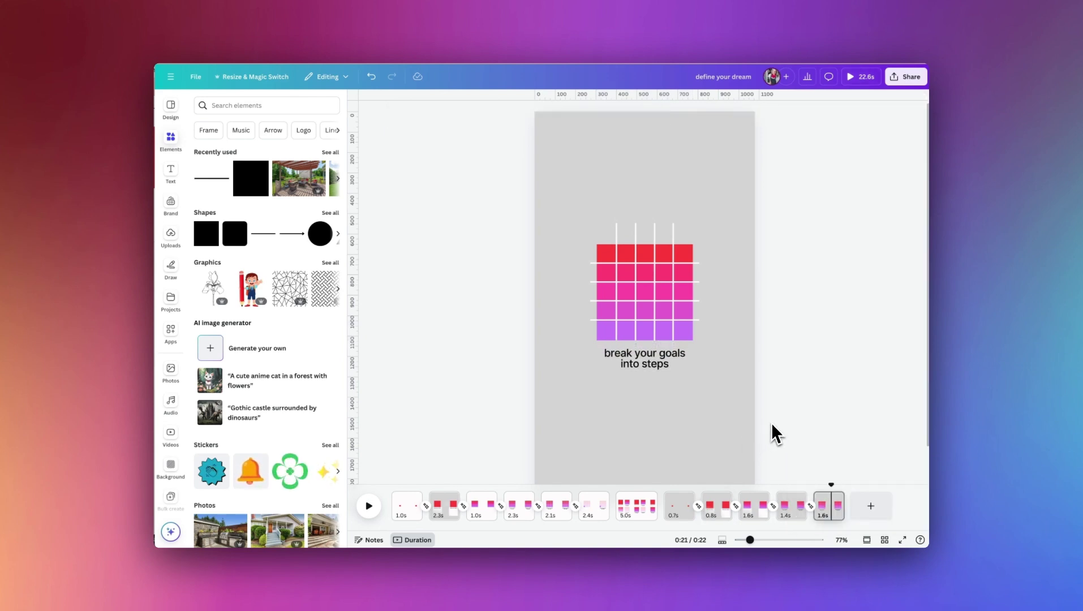
- Review the change from page 5 to page 6 in the original animation and duplicate page 12
{"action": "left_click", "coordinate": [563, 495]}
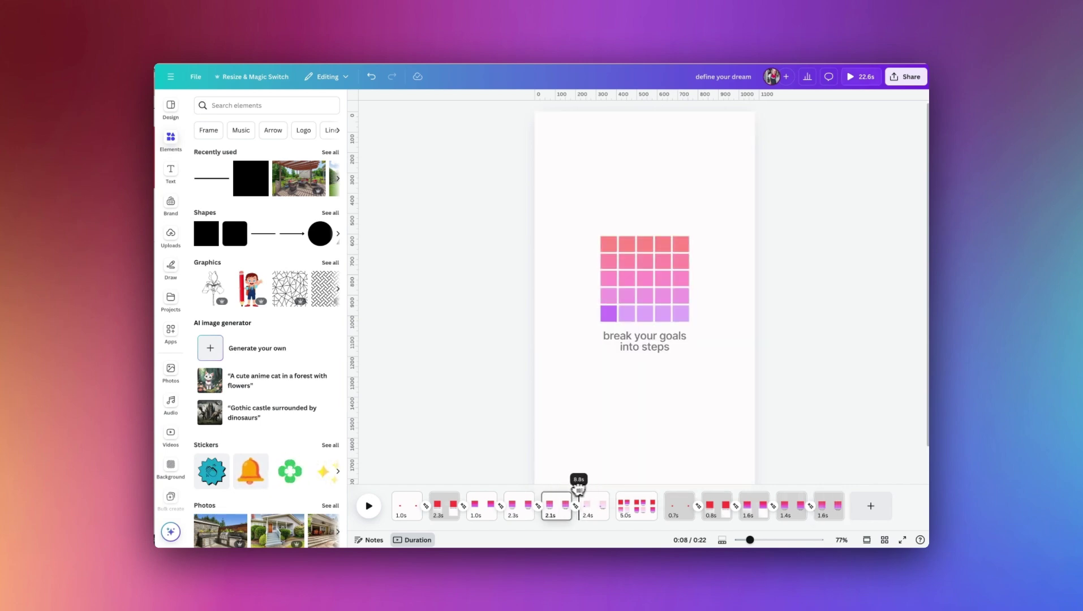
{"action": "left_click_drag", "start_coordinate": [566, 489], "coordinate": [590, 489]}
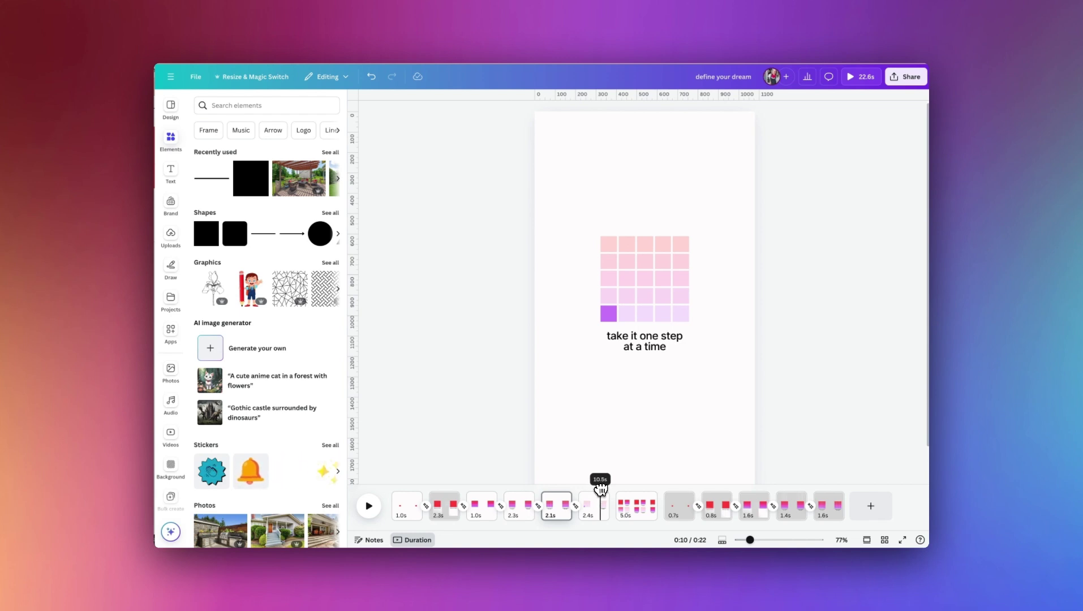
{"action": "left_click", "coordinate": [834, 498]}
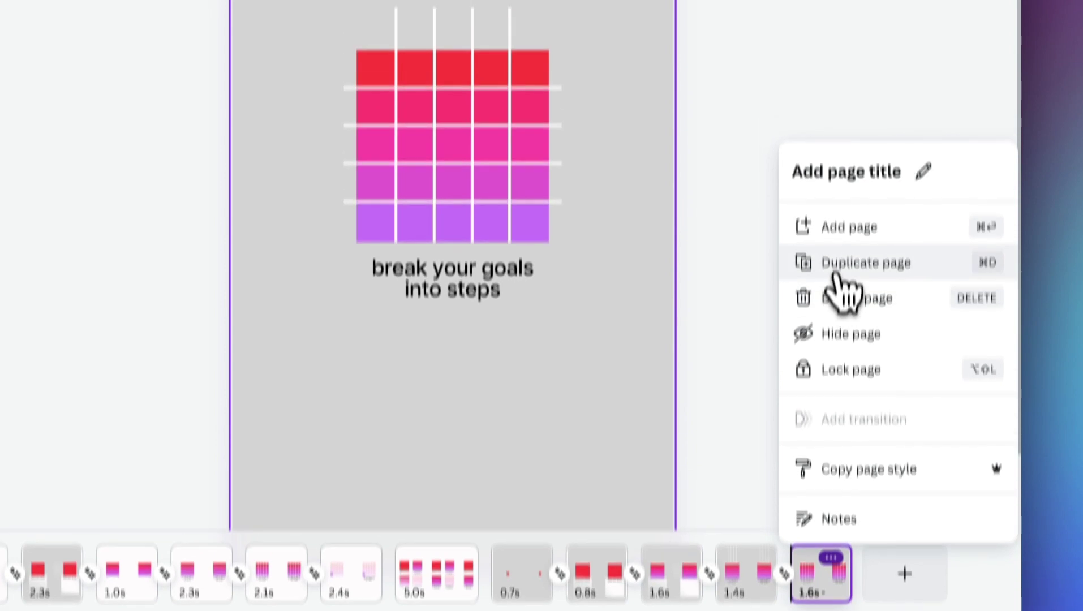
{"action": "left_click", "coordinate": [840, 156]}
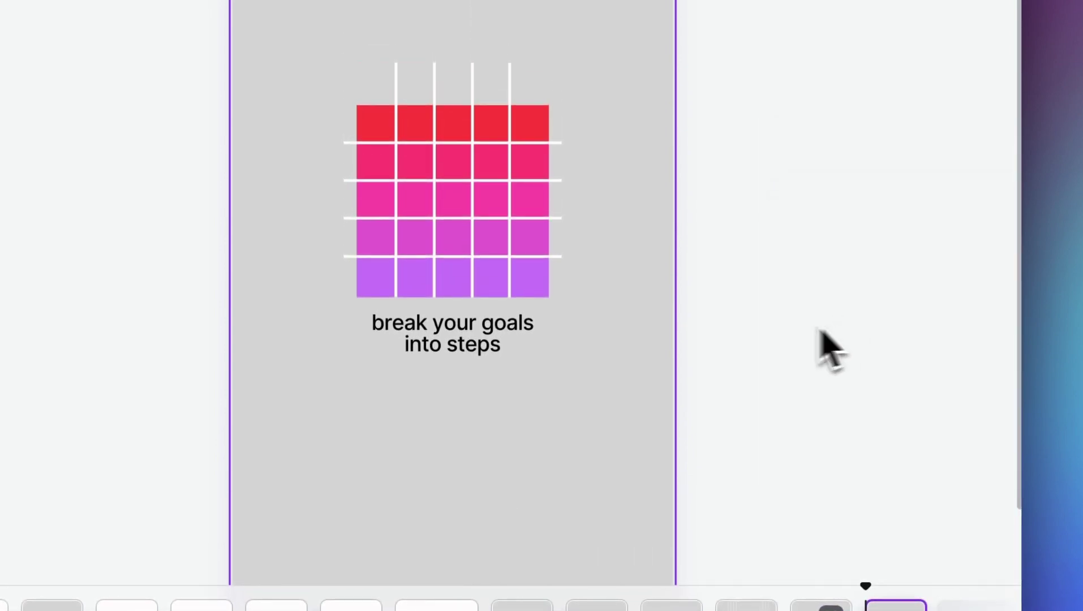
- Select all five coloured stripes on the duplicated page and lower their opacity so they look faded
{"action": "left_click", "coordinate": [376, 286]}
{"action": "left_click", "coordinate": [372, 249], "text": "shift"}
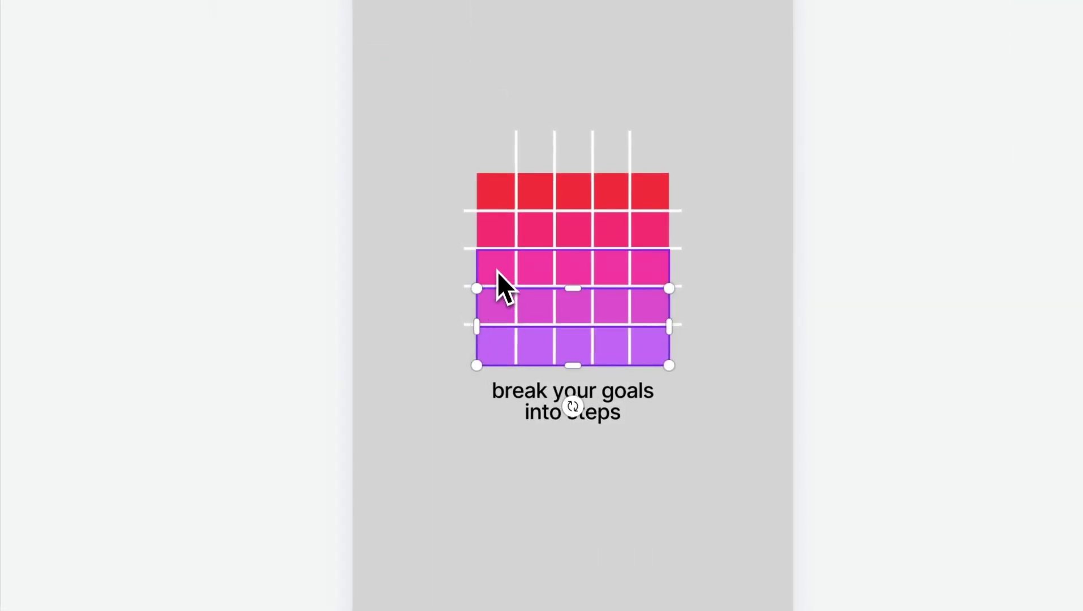
{"action": "left_click", "coordinate": [499, 198], "text": "shift"}
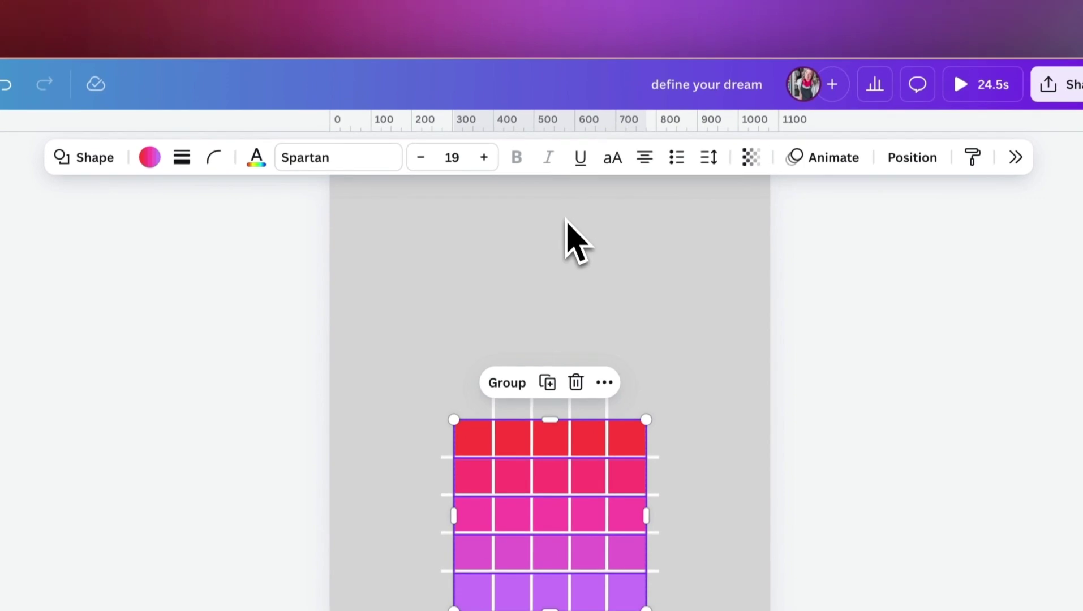
{"action": "left_click", "coordinate": [751, 158]}
{"action": "left_click_drag", "start_coordinate": [789, 230], "coordinate": [699, 233]}
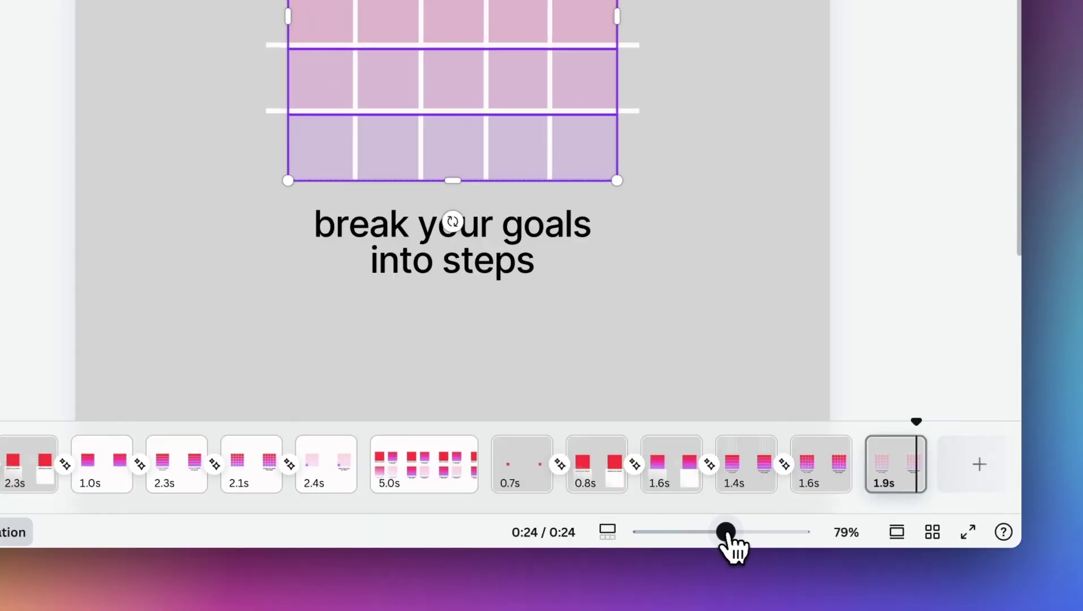
- Add a square shape and fit it over the bottom-left cell of the grid
{"action": "left_click_drag", "start_coordinate": [726, 544], "coordinate": [746, 548]}
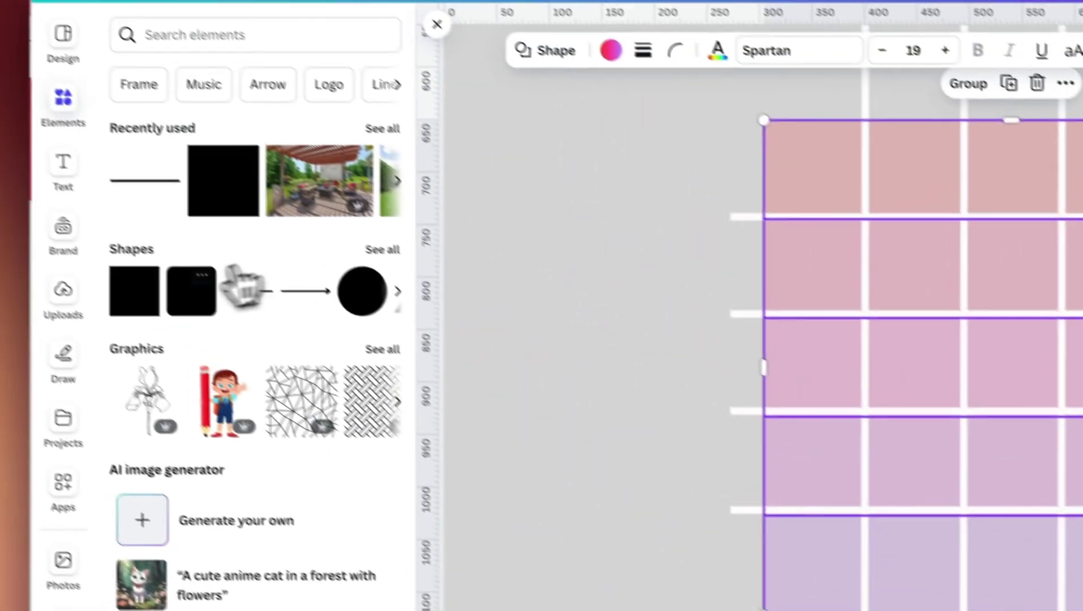
{"action": "left_click", "coordinate": [162, 337]}
{"action": "left_click_drag", "start_coordinate": [759, 169], "coordinate": [423, 437]}
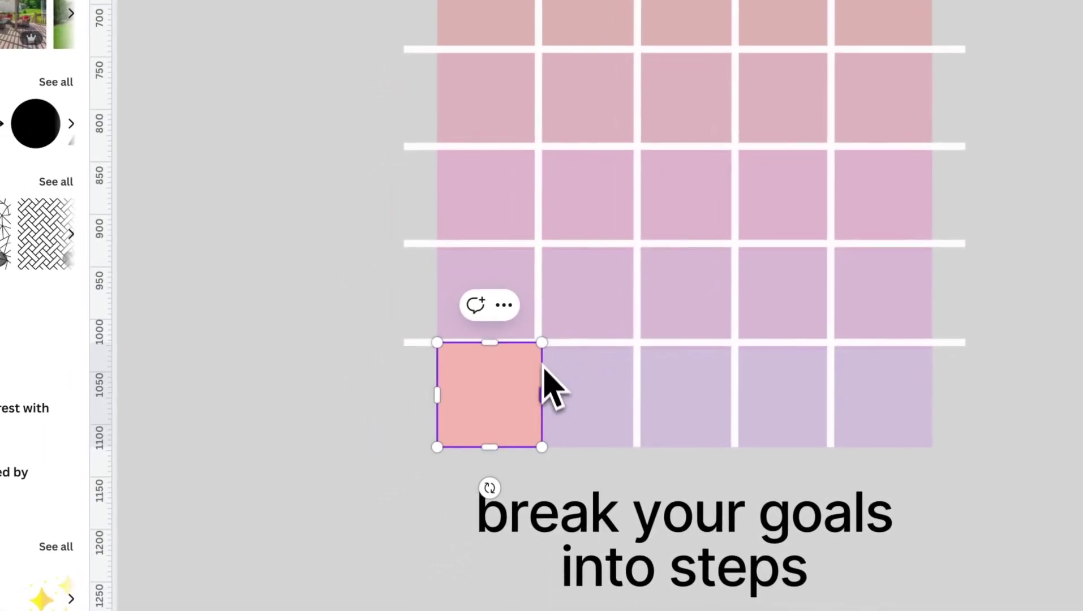
{"action": "left_click_drag", "start_coordinate": [533, 348], "coordinate": [529, 349]}
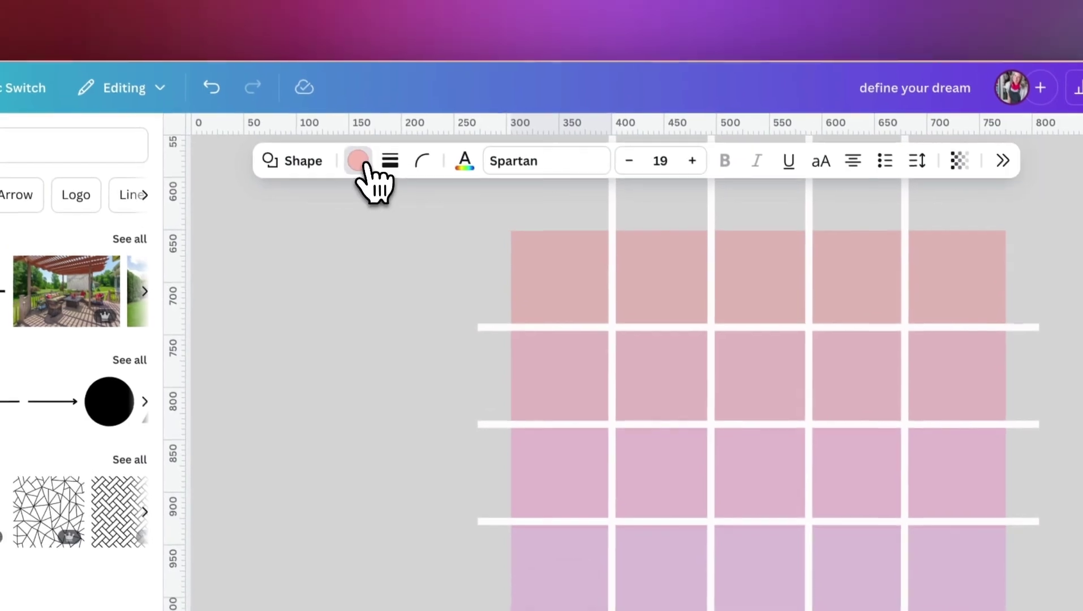
- Recolour the new square with the light purple from the document colours
{"action": "left_click", "coordinate": [358, 160]}
{"action": "left_click", "coordinate": [962, 234]}
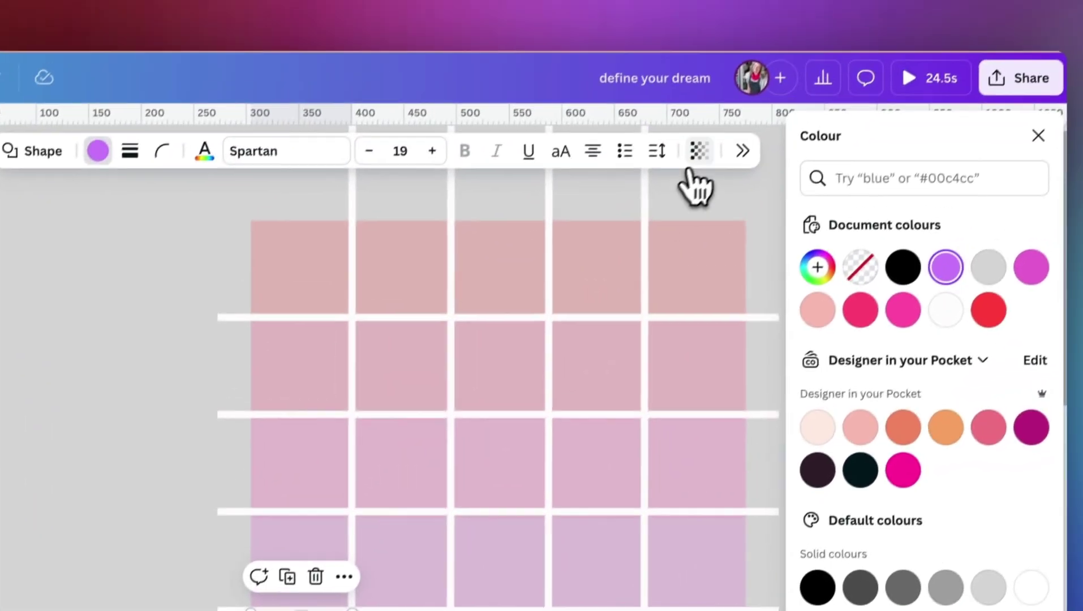
{"action": "left_click", "coordinate": [690, 163]}
{"action": "left_click", "coordinate": [691, 163]}
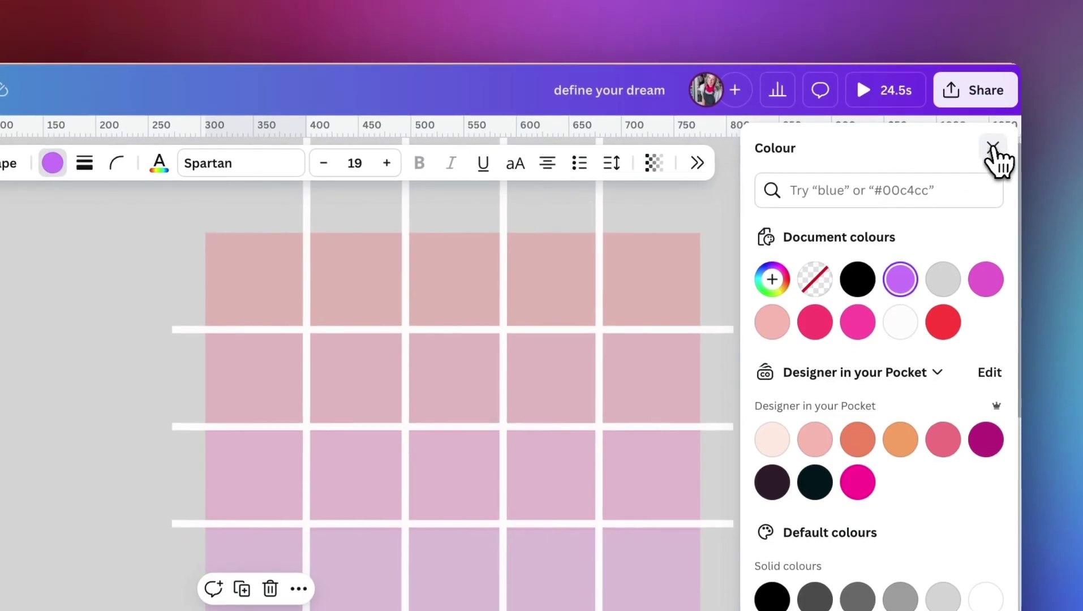
{"action": "left_click", "coordinate": [1029, 148]}
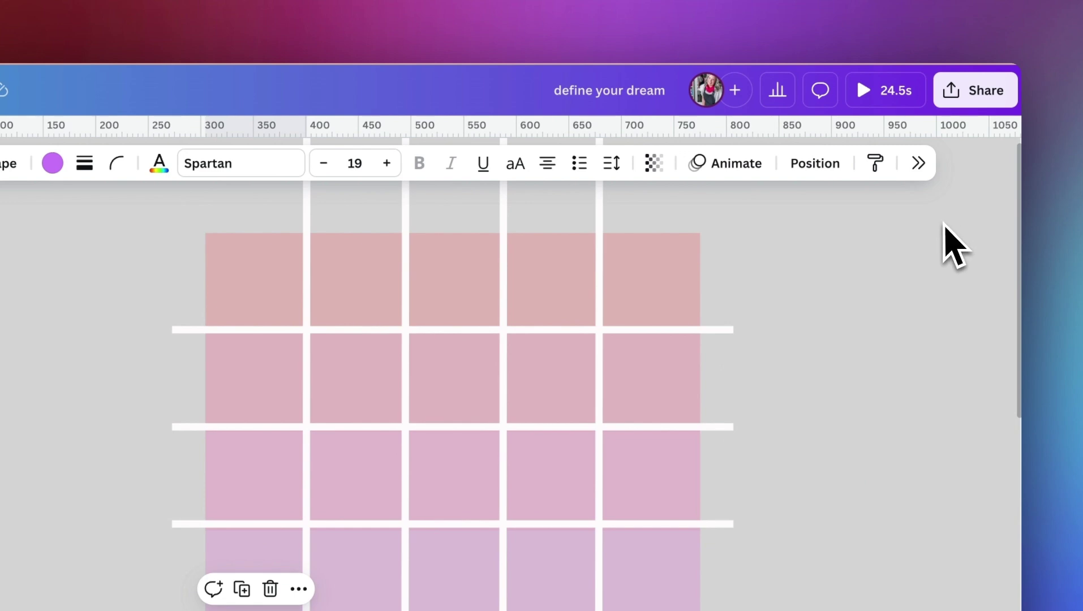
- Move the purple square's layer below the white grid lines and just above the faded stripes
{"action": "left_click", "coordinate": [815, 164]}
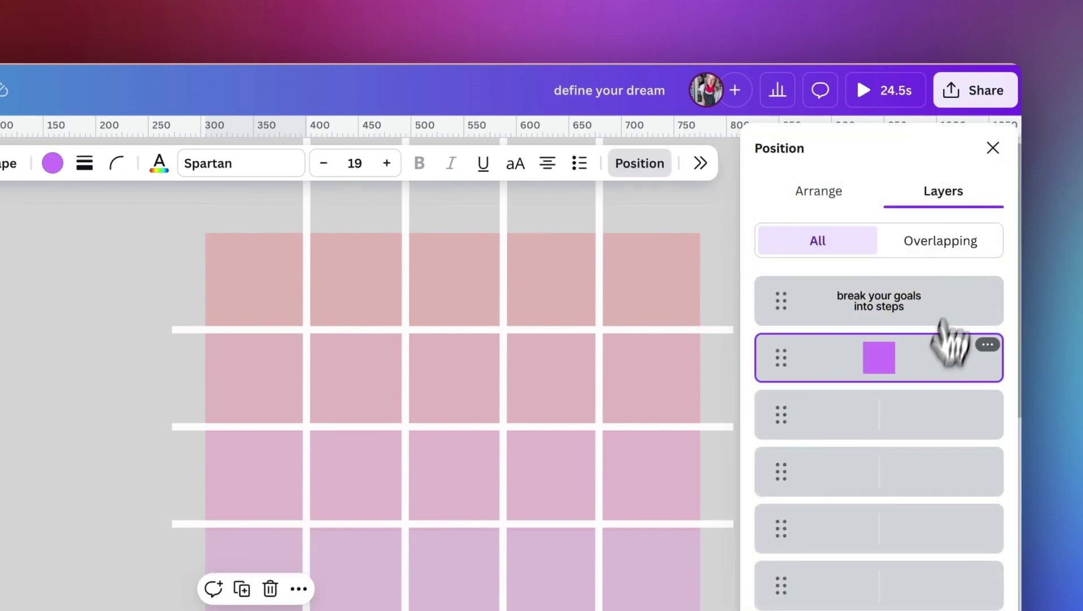
{"action": "left_click_drag", "start_coordinate": [931, 375], "coordinate": [920, 610]}
{"action": "left_click_drag", "start_coordinate": [920, 442], "coordinate": [924, 395]}
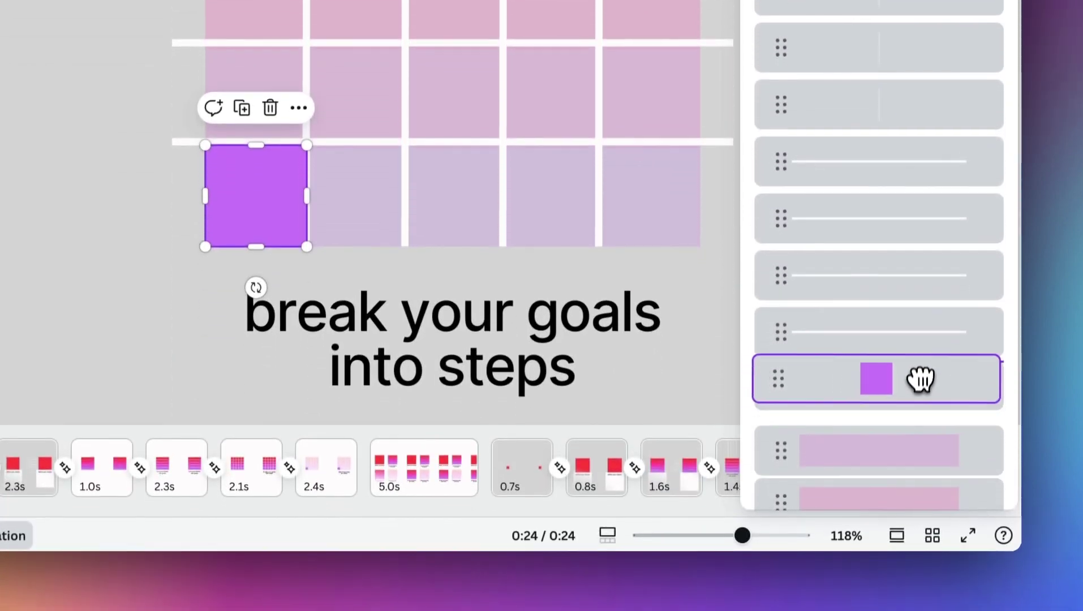
{"action": "left_click_drag", "start_coordinate": [922, 351], "coordinate": [924, 362]}
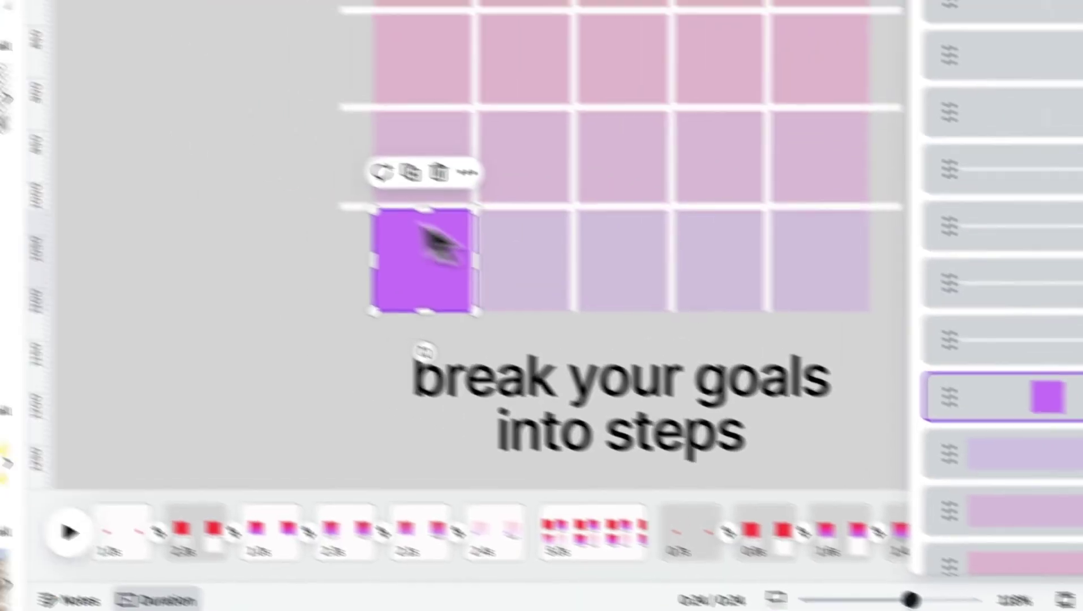
- Replace the caption on page 13 with "take it one step at a time", wrapped onto two lines
{"action": "left_click", "coordinate": [132, 182]}
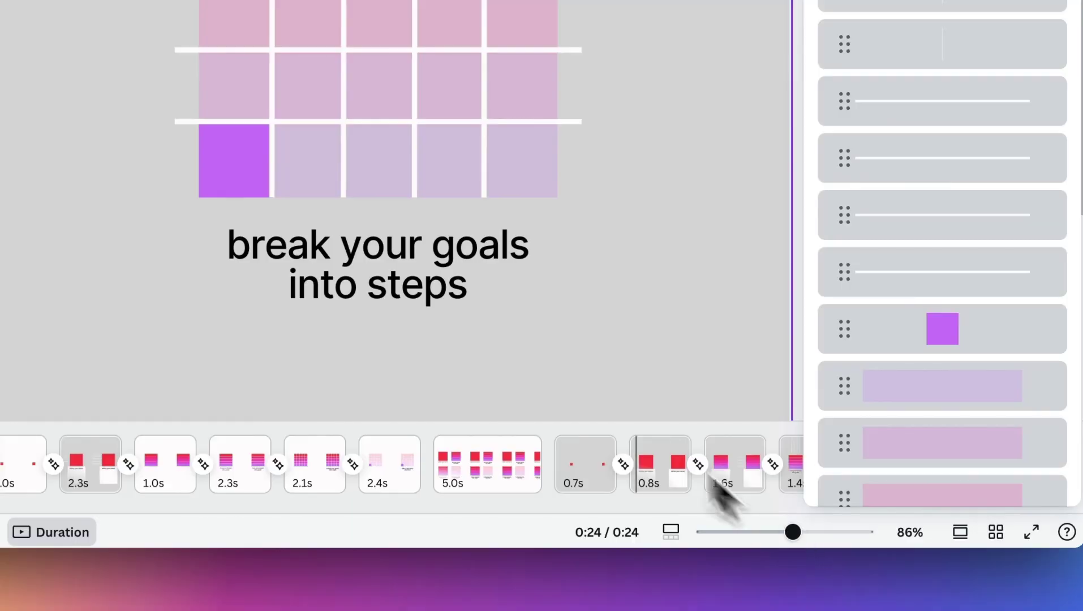
{"action": "left_click", "coordinate": [422, 267]}
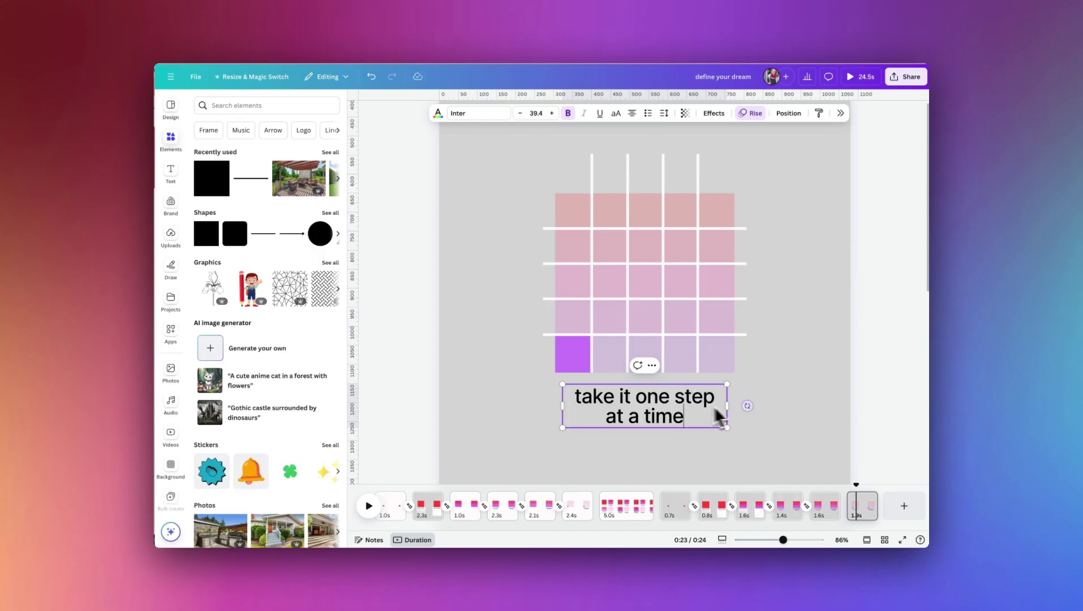
- Apply the Breathe animation to the "take it one step at a time" caption and show its timing in the timeline
{"action": "left_click", "coordinate": [779, 403]}
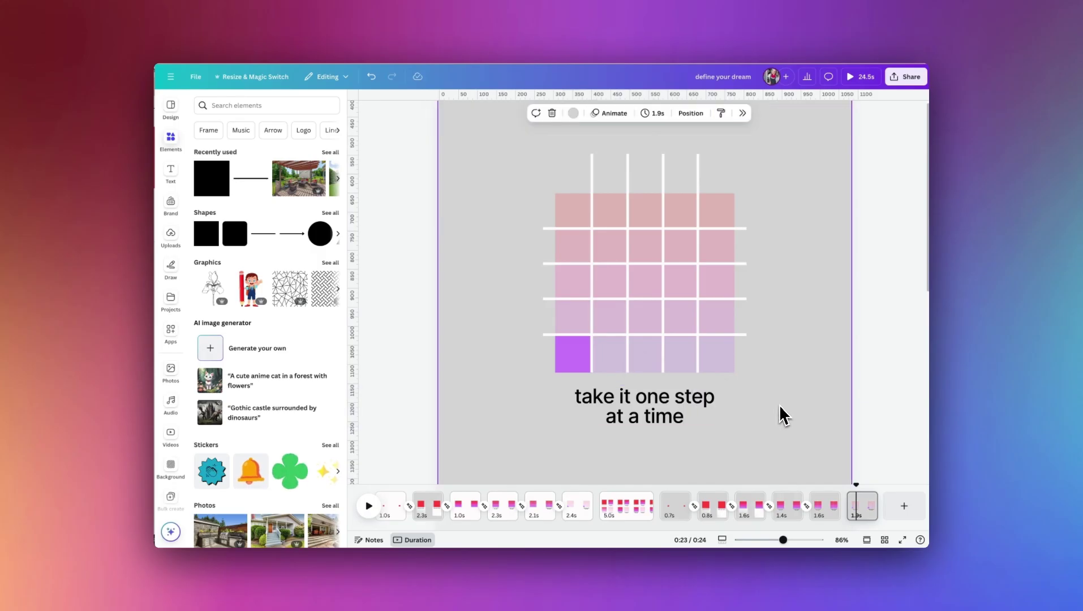
{"action": "left_click", "coordinate": [698, 409]}
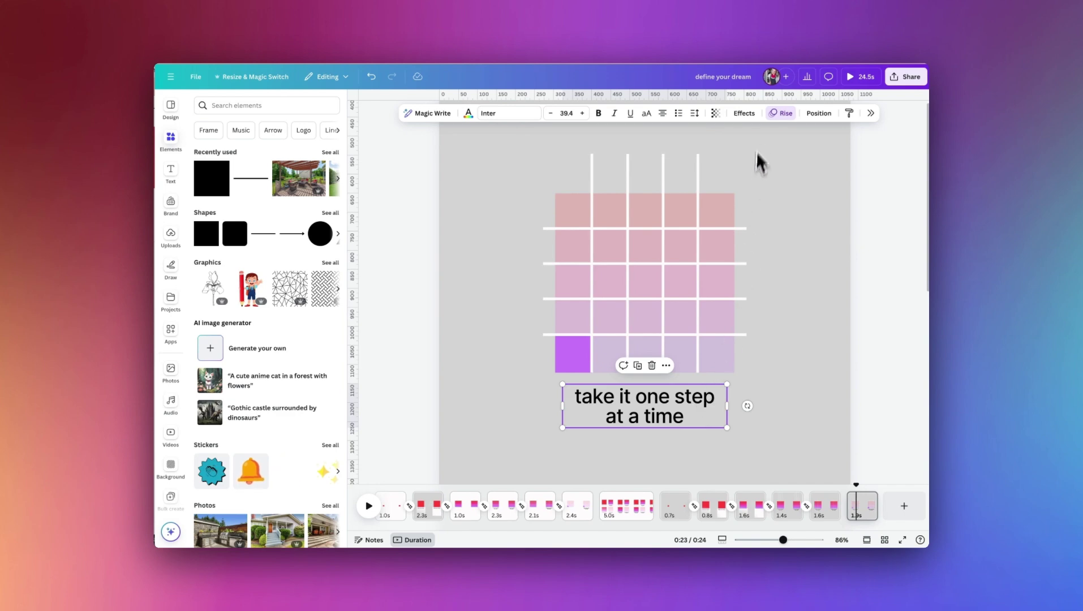
{"action": "left_click", "coordinate": [782, 114]}
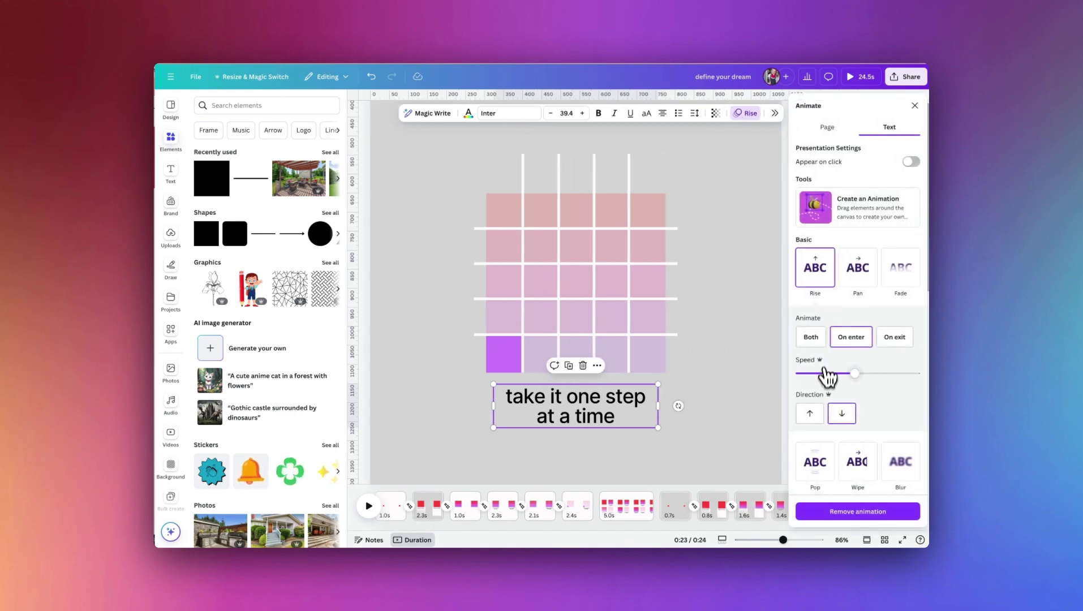
{"action": "scroll", "coordinate": [826, 376], "scroll_direction": "down", "scroll_amount": 5}
{"action": "left_click", "coordinate": [858, 368]}
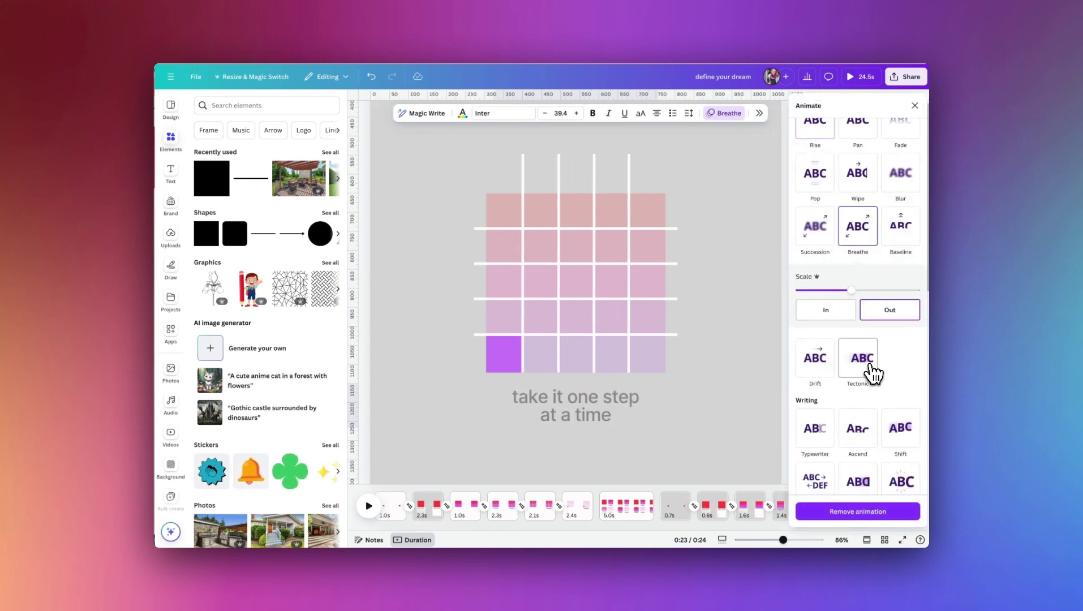
{"action": "scroll", "coordinate": [866, 371], "scroll_direction": "up", "scroll_amount": 1}
{"action": "left_click", "coordinate": [635, 405]}
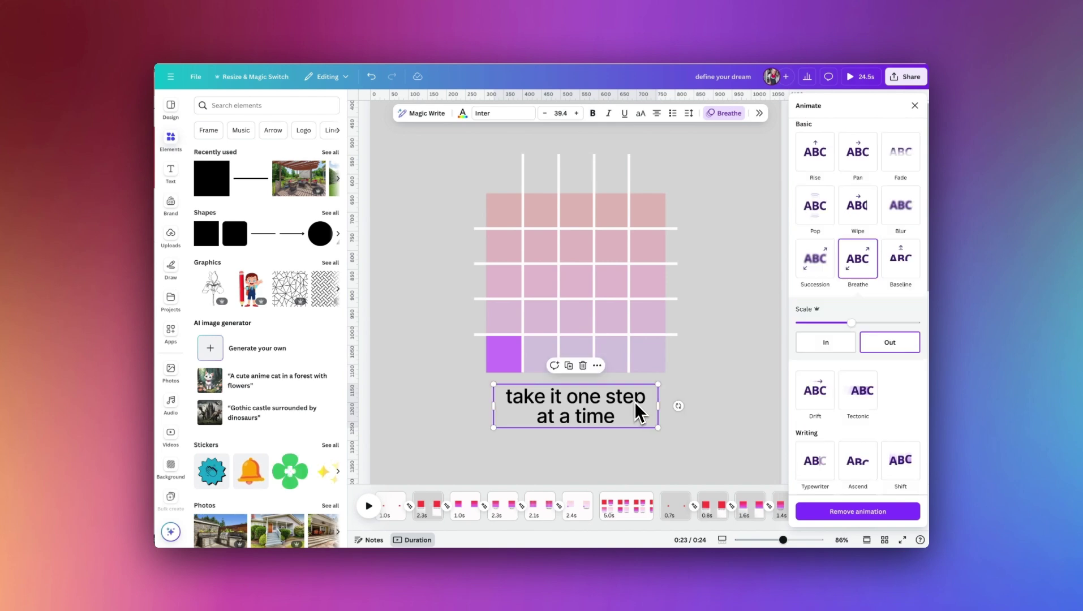
{"action": "left_click", "coordinate": [597, 365]}
{"action": "left_click", "coordinate": [626, 247]}
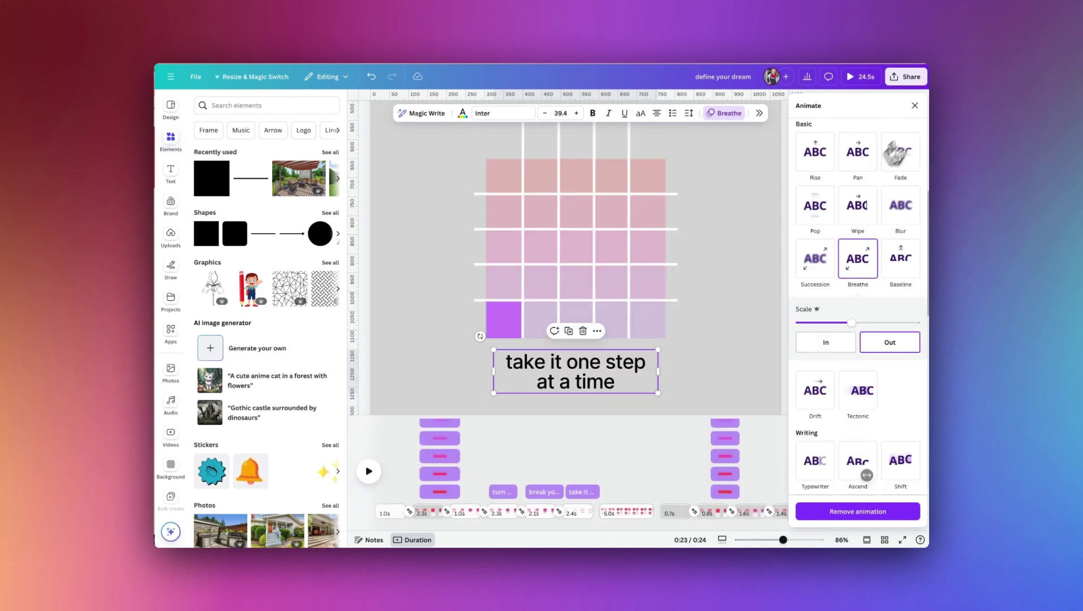
{"action": "left_click", "coordinate": [916, 107]}
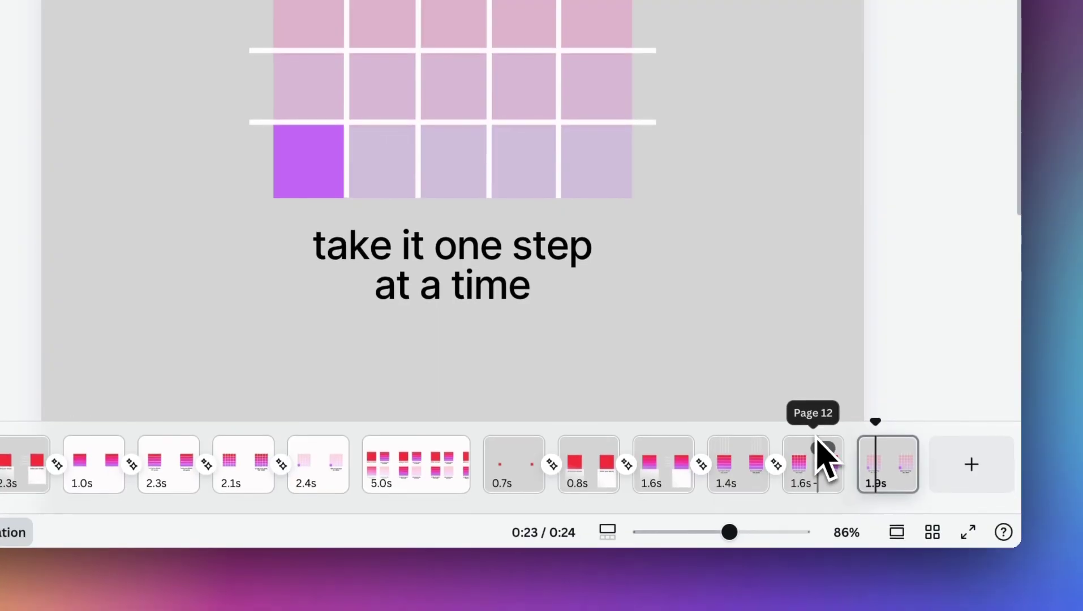
- Add a Match & Move transition between pages 12 and 13 and scrub across the join to preview it
{"action": "left_click", "coordinate": [855, 466]}
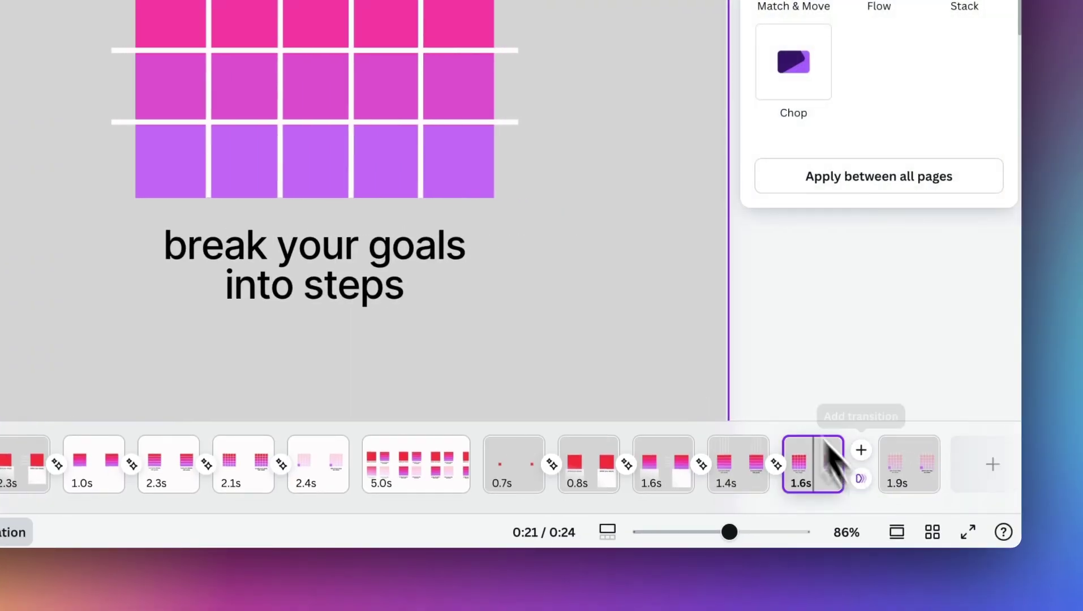
{"action": "left_click", "coordinate": [790, 142]}
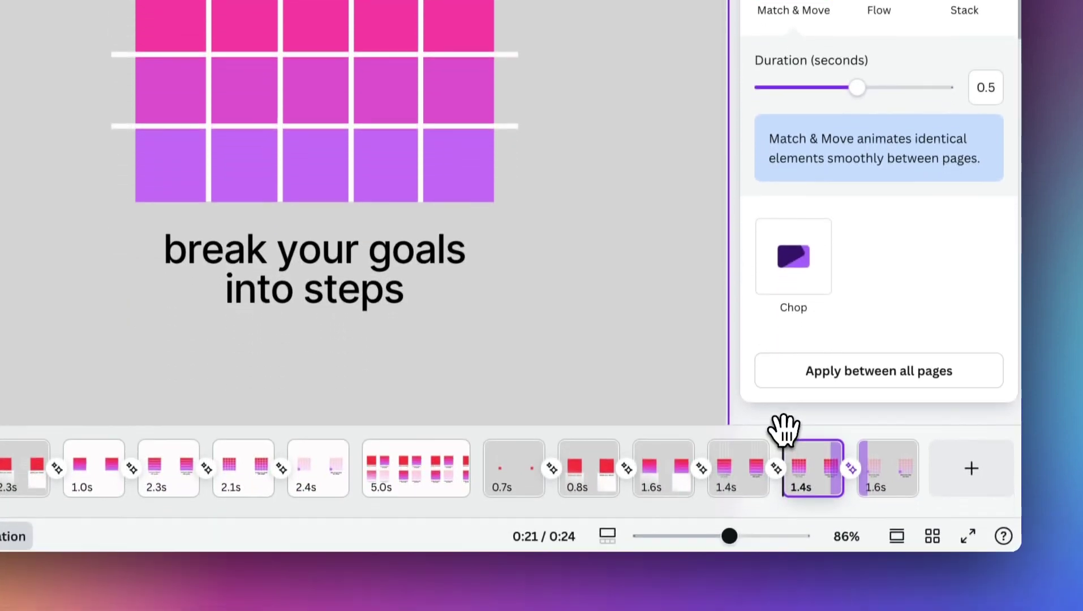
{"action": "left_click_drag", "start_coordinate": [780, 474], "coordinate": [881, 473]}
{"action": "mouse_move", "coordinate": [881, 430]}
{"action": "left_mouse_down"}
{"action": "mouse_move", "coordinate": [815, 430]}
{"action": "mouse_move", "coordinate": [873, 429]}
{"action": "left_mouse_up"}
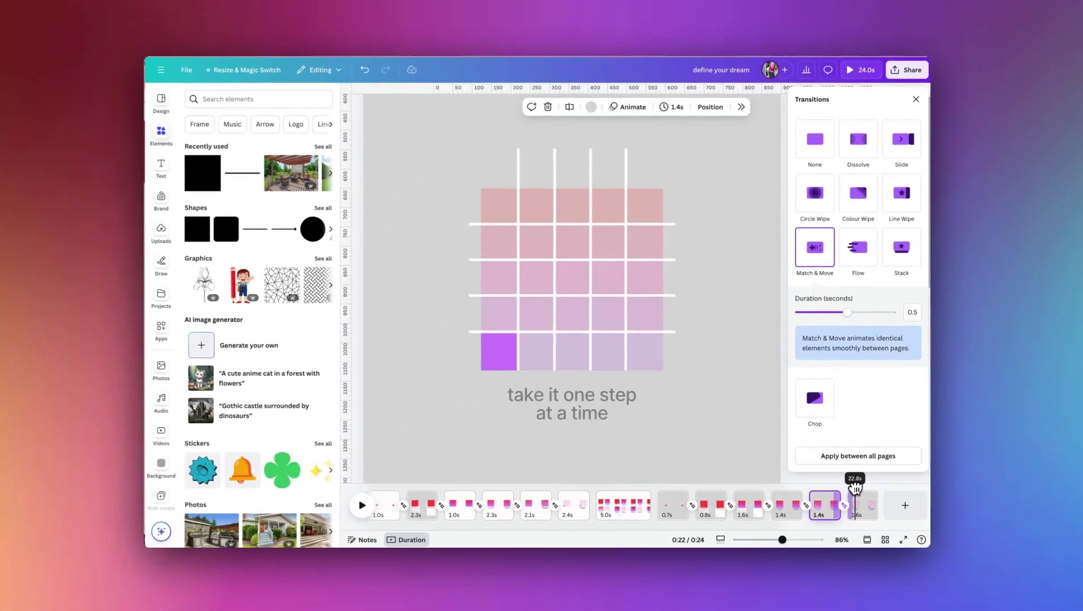
{"action": "mouse_move", "coordinate": [854, 487]}
{"action": "left_mouse_down"}
{"action": "mouse_move", "coordinate": [866, 487]}
{"action": "mouse_move", "coordinate": [828, 490]}
{"action": "mouse_move", "coordinate": [855, 490]}
{"action": "left_mouse_up"}
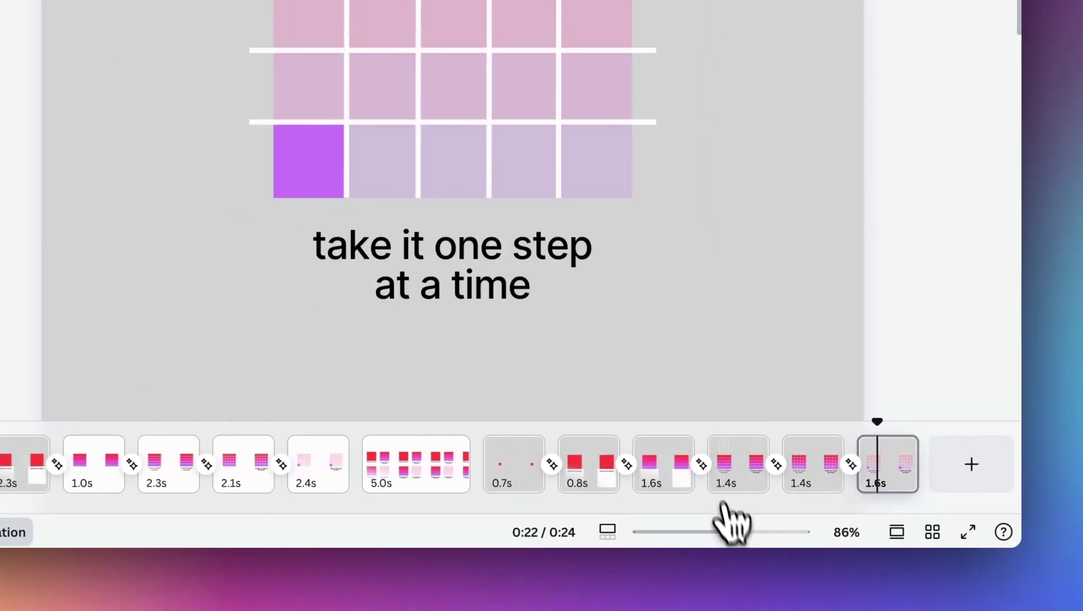
- Play the new sequence from page 8 and remove the grey background from pages 8 to 13
{"action": "left_click_drag", "start_coordinate": [730, 532], "coordinate": [717, 532]}
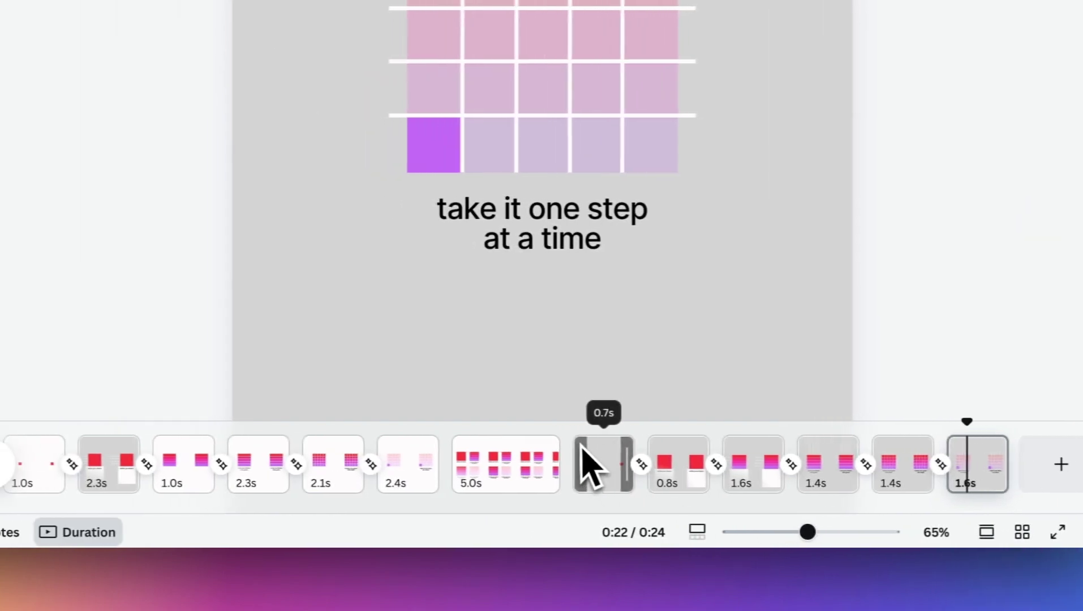
{"action": "left_click", "coordinate": [495, 455]}
{"action": "mouse_move", "coordinate": [589, 471]}
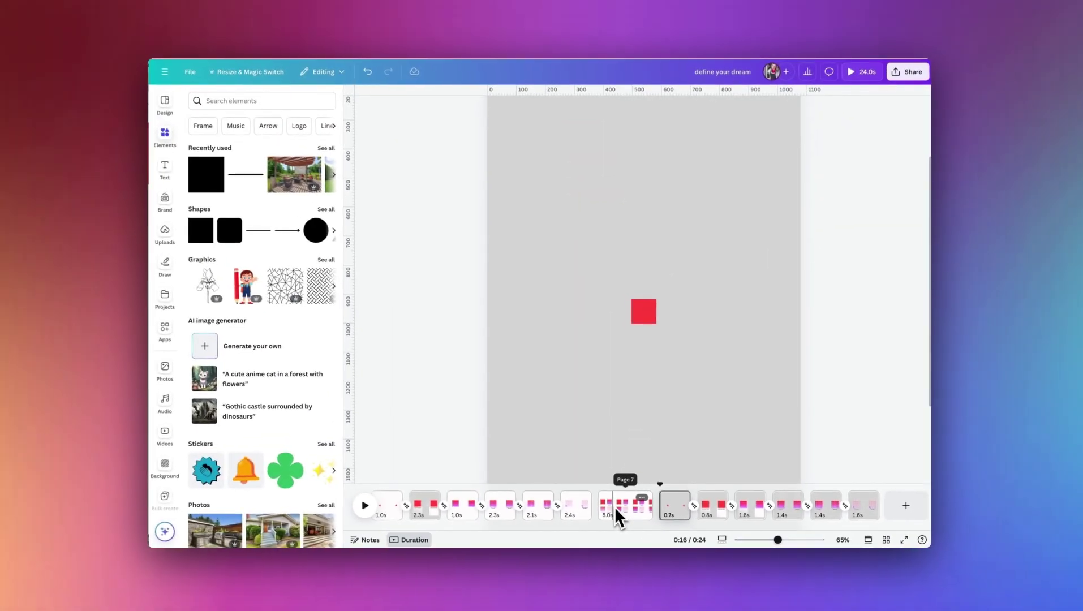
{"action": "left_click", "coordinate": [369, 505]}
{"action": "left_click", "coordinate": [665, 500]}
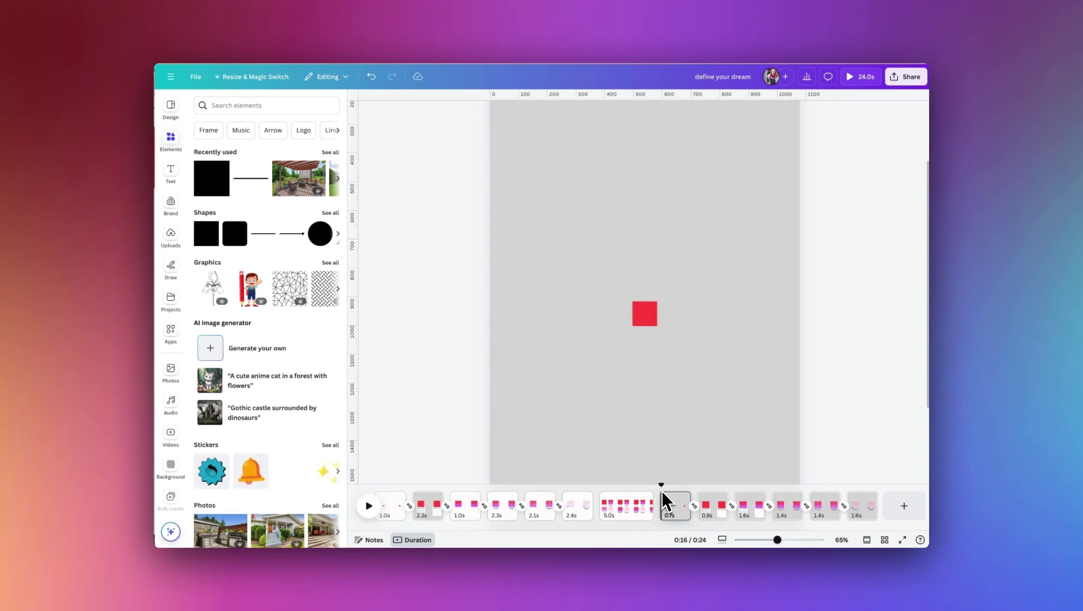
{"action": "left_click", "coordinate": [717, 464]}
{"action": "left_click", "coordinate": [706, 505]}
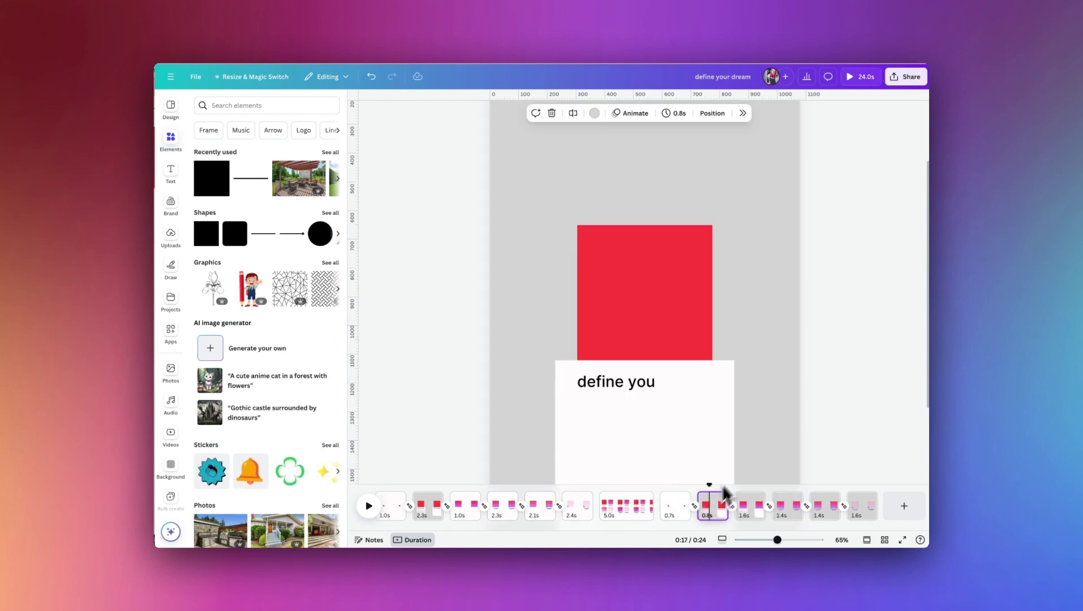
{"action": "key", "text": "Delete"}
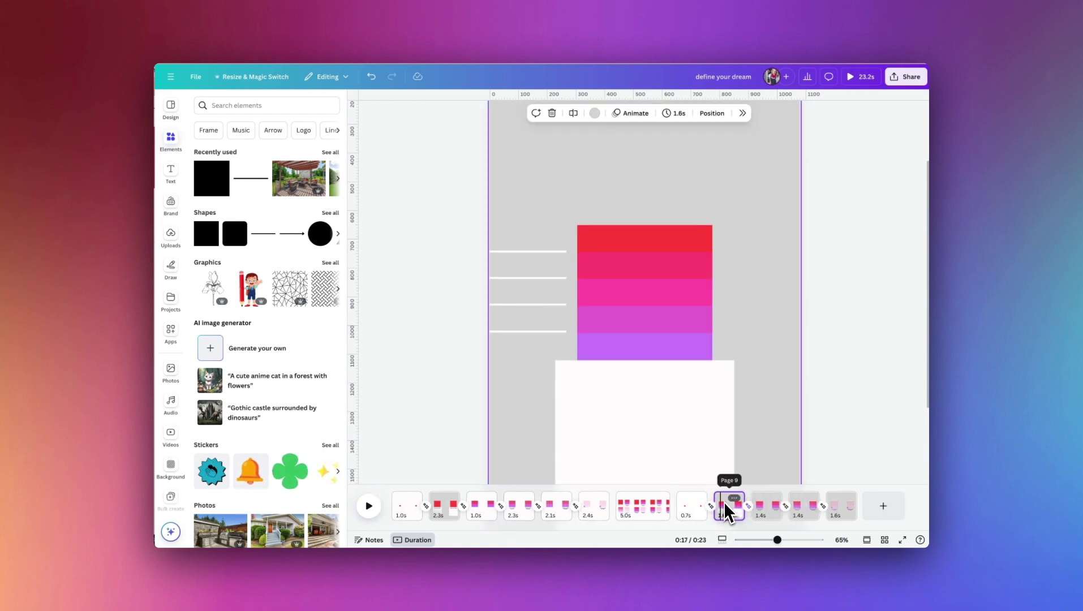
{"action": "key", "text": "ctrl+z"}
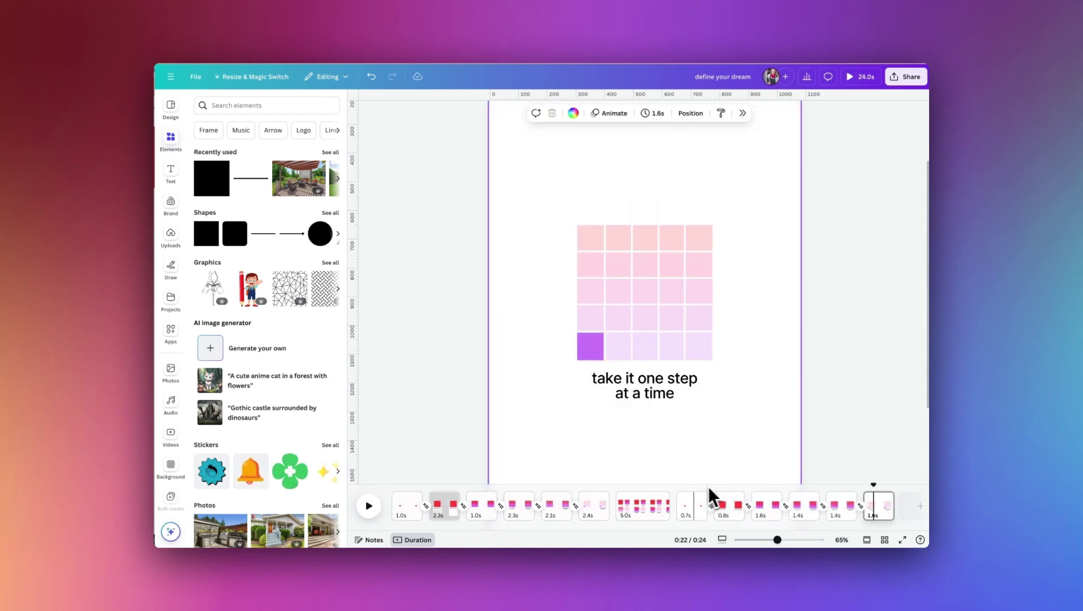
- Set the page durations to 2.2 s for page 9, 1.0 s for page 10 and 2.2 s for pages 11 to 13
{"action": "left_click", "coordinate": [683, 505]}
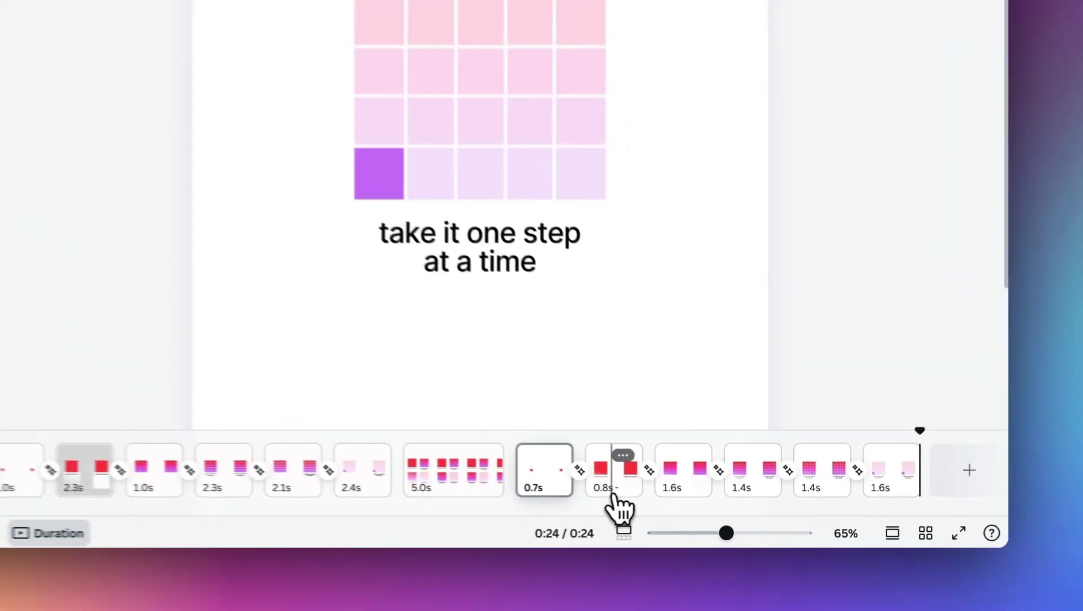
{"action": "left_click", "coordinate": [715, 517]}
{"action": "left_click_drag", "start_coordinate": [620, 487], "coordinate": [686, 484]}
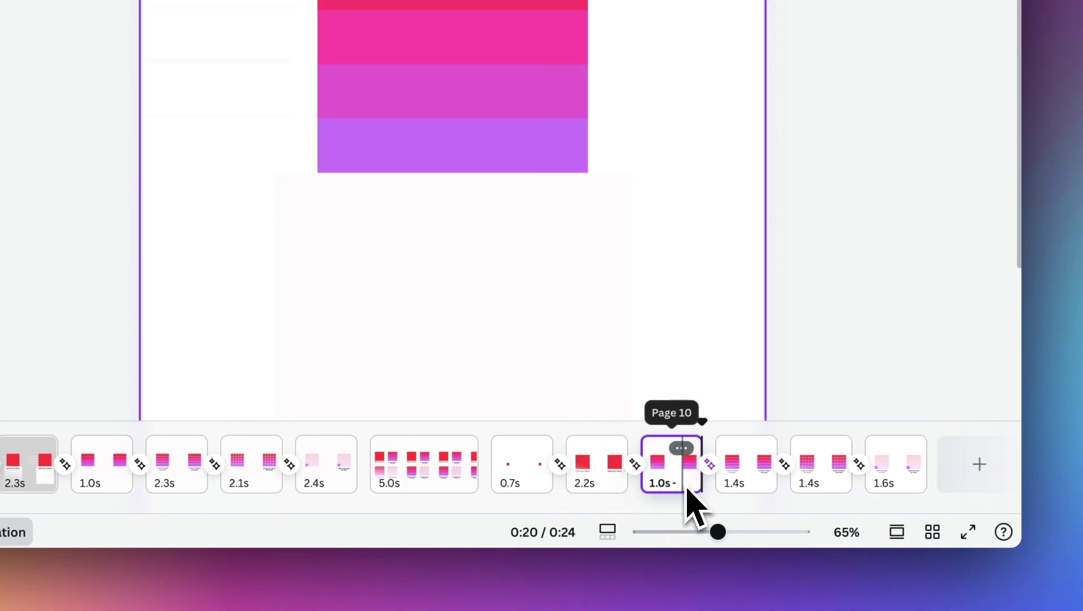
{"action": "left_click_drag", "start_coordinate": [773, 488], "coordinate": [792, 487]}
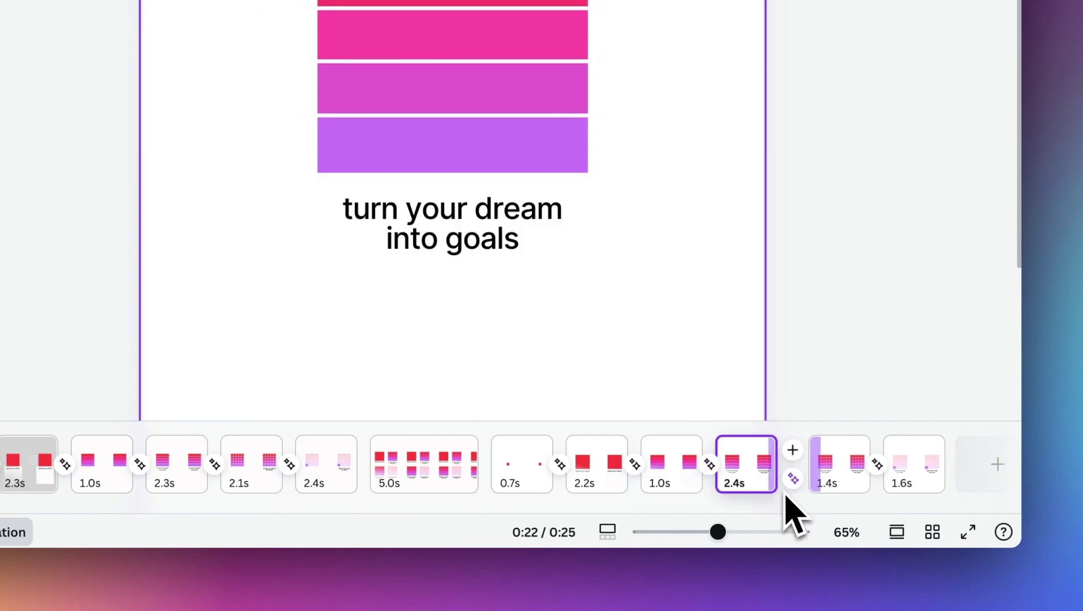
{"action": "left_click_drag", "start_coordinate": [865, 478], "coordinate": [871, 474]}
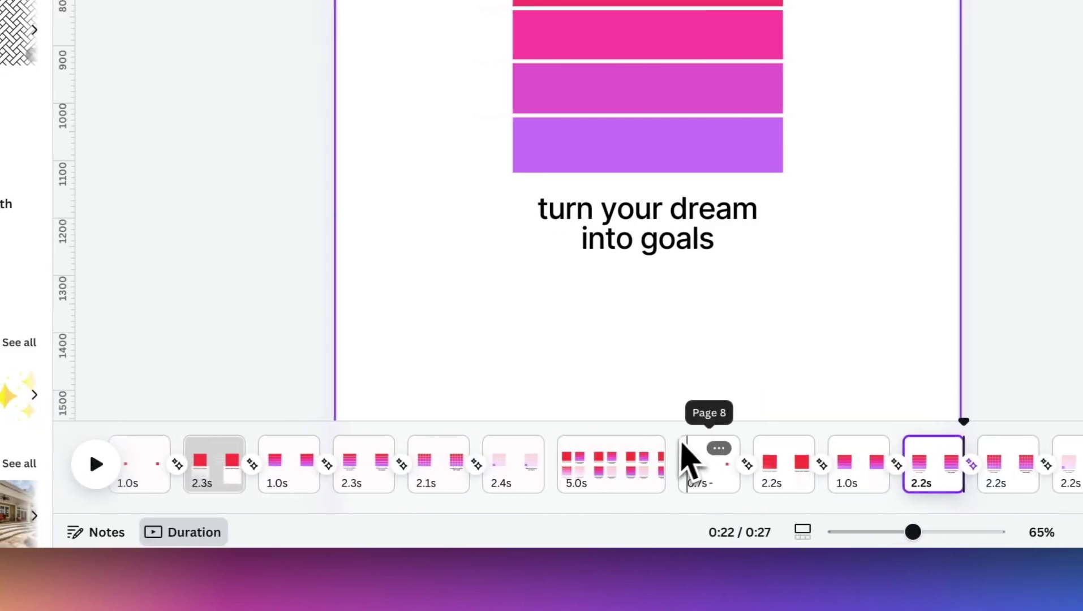
- Set the Match & Move transition between pages 11 and 12 to 1 second and lengthen the one between pages 12 and 13
{"action": "left_click", "coordinate": [696, 450]}
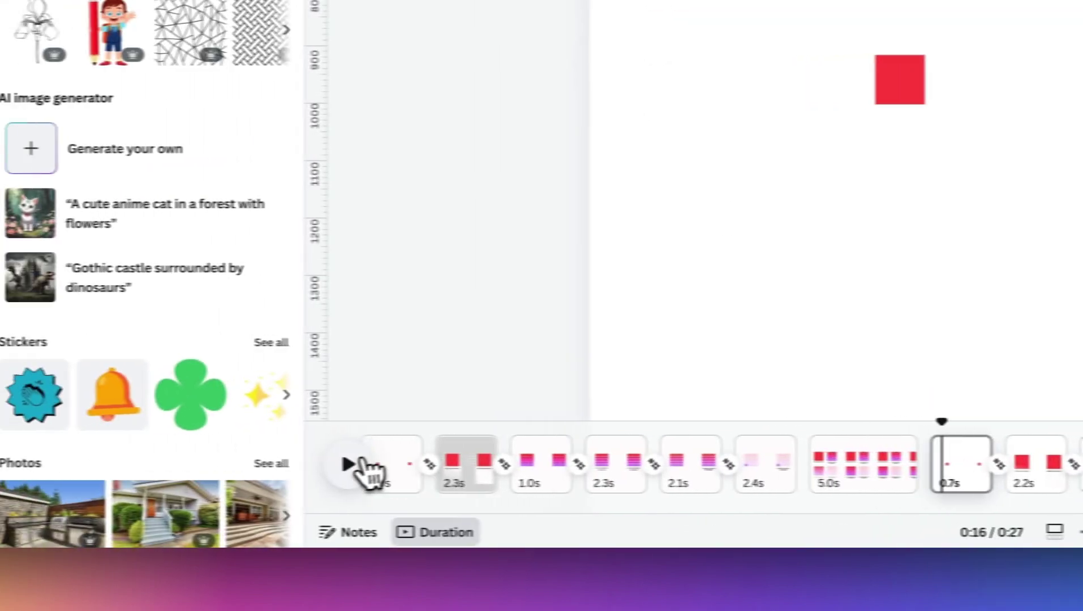
{"action": "left_click", "coordinate": [104, 464]}
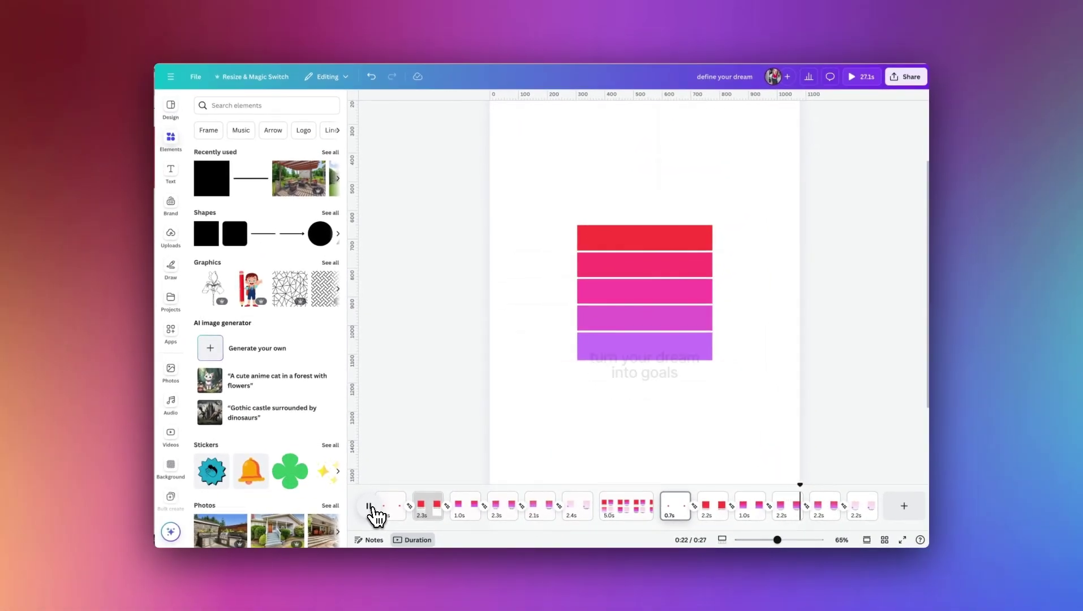
{"action": "left_click", "coordinate": [780, 501]}
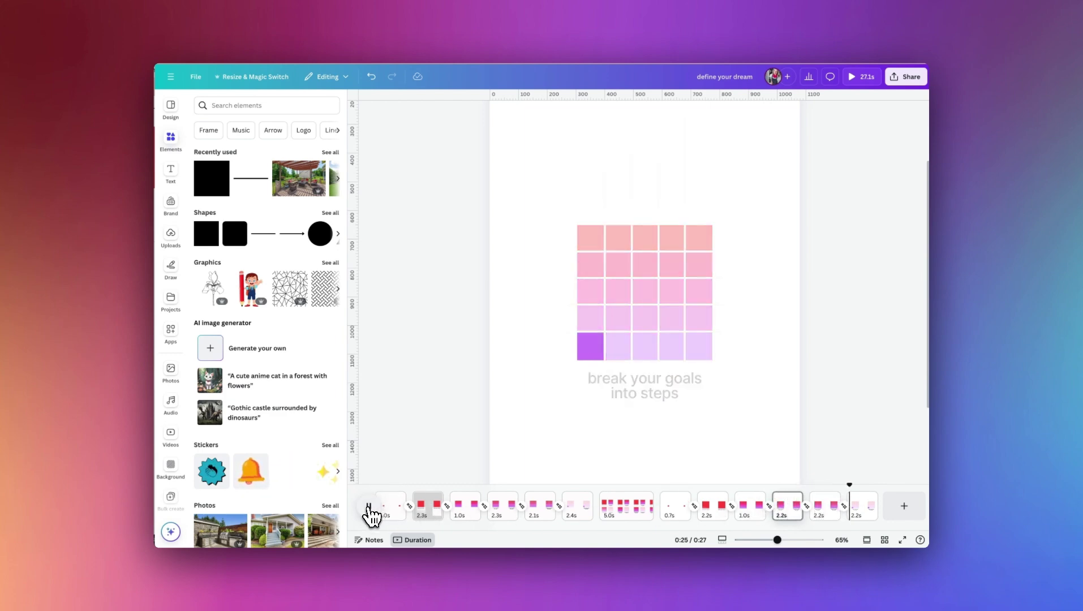
{"action": "left_click", "coordinate": [807, 506]}
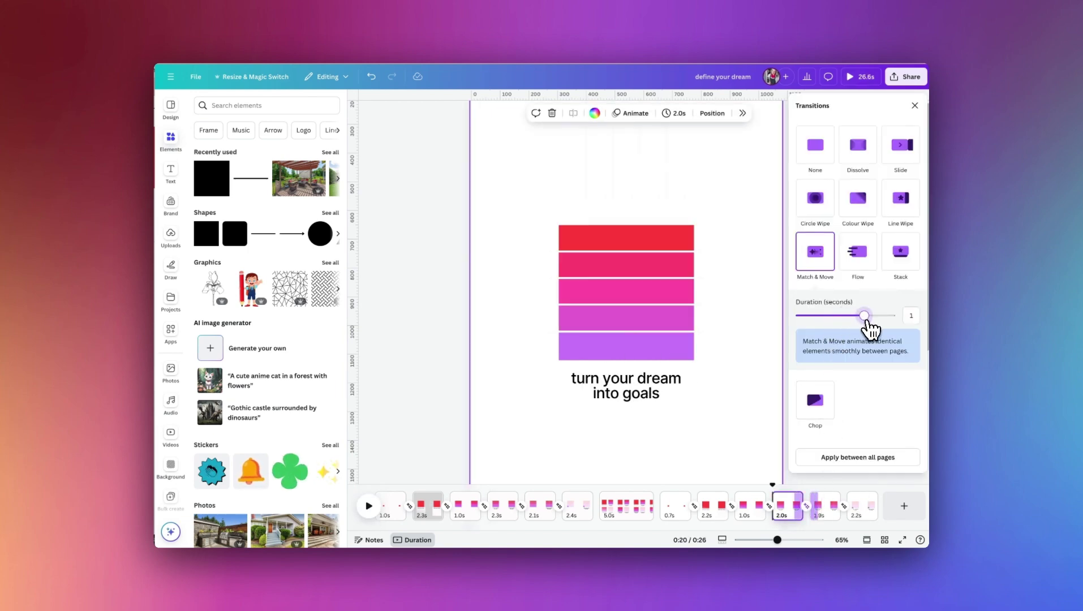
{"action": "left_click", "coordinate": [769, 507]}
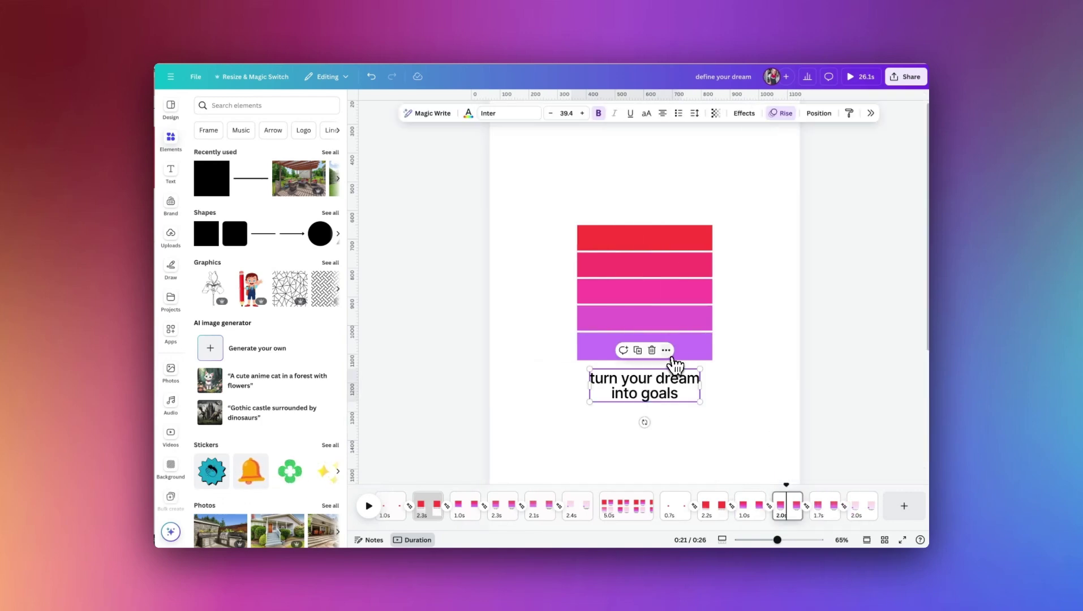
- Show the timing of the "turn your dream into goals" caption on page 11 and fine-tune where it ends in the timeline
{"action": "left_click", "coordinate": [666, 350]}
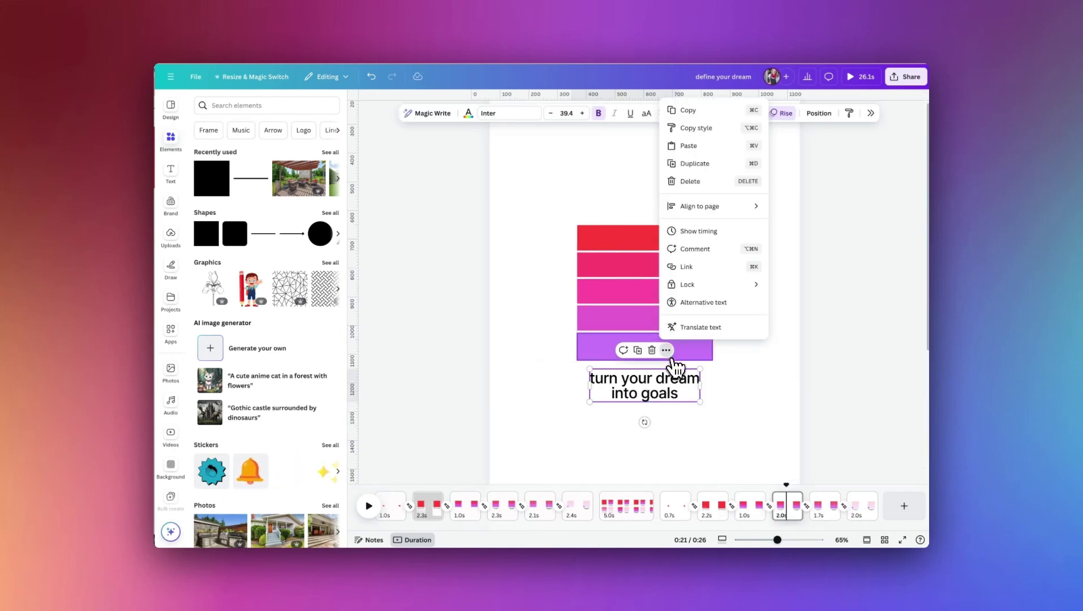
{"action": "left_click", "coordinate": [712, 232]}
{"action": "left_click_drag", "start_coordinate": [813, 491], "coordinate": [812, 495]}
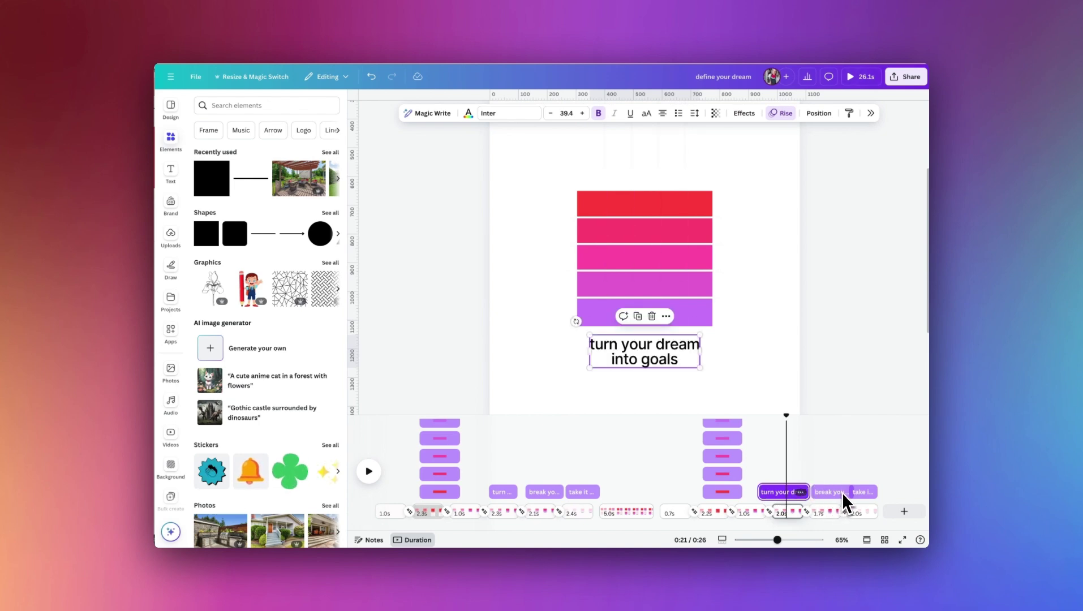
{"action": "left_click", "coordinate": [702, 399]}
- Show the timing of the "break your goals into steps" caption on page 12, delay its start slightly and hide the timing again
{"action": "left_click_drag", "start_coordinate": [792, 487], "coordinate": [821, 485]}
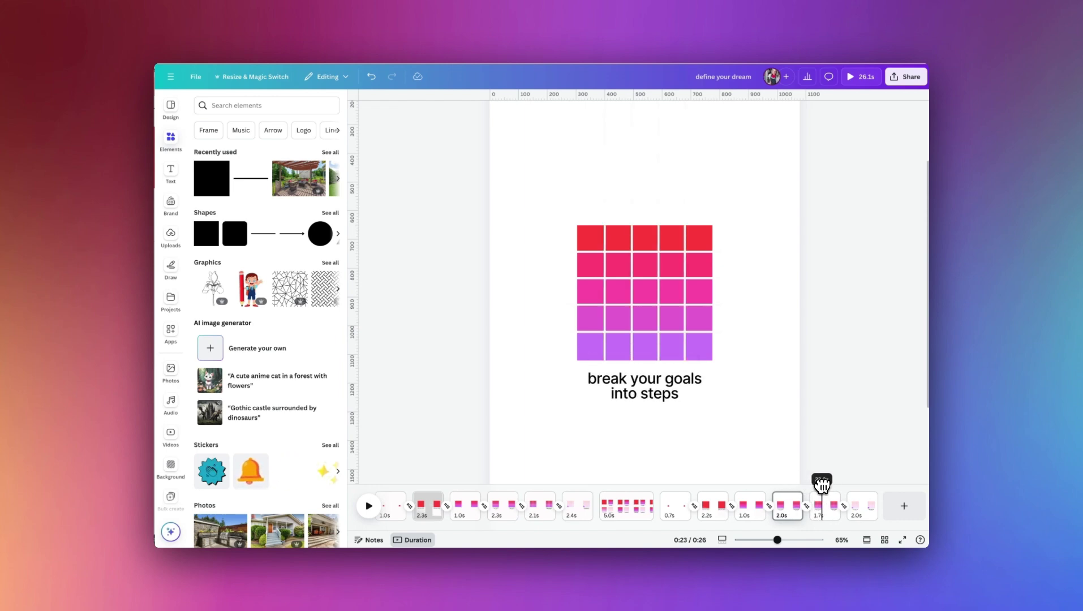
{"action": "left_click", "coordinate": [676, 397]}
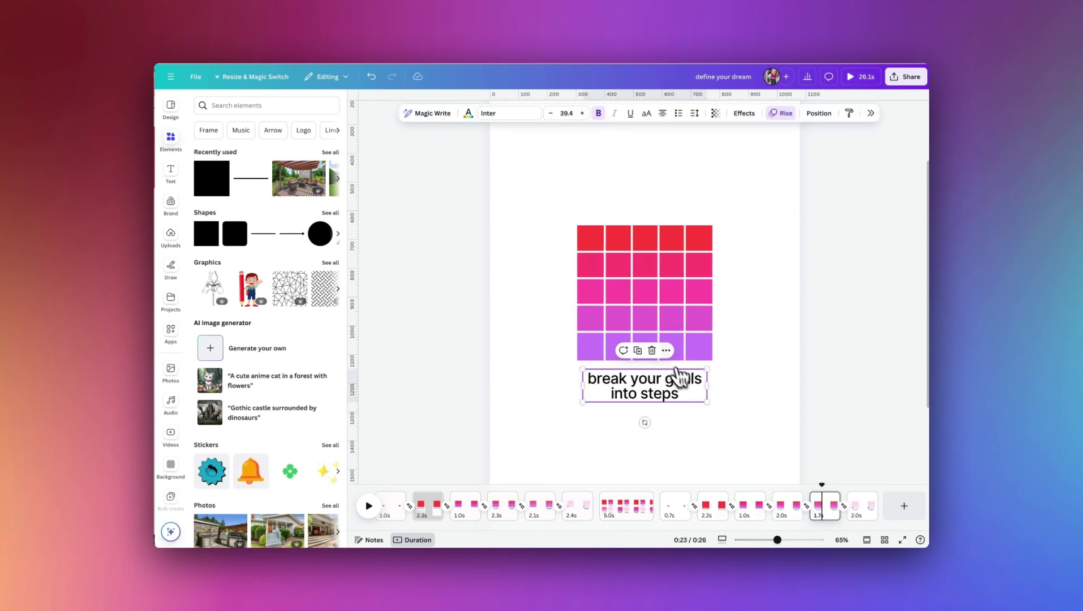
{"action": "left_click", "coordinate": [667, 351]}
{"action": "left_click", "coordinate": [697, 230]}
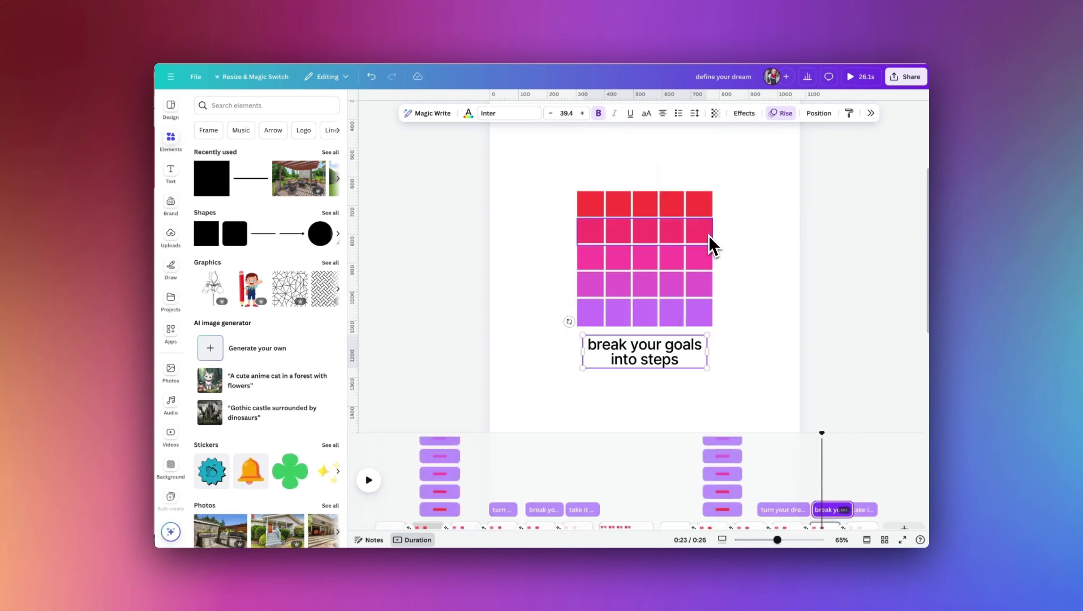
{"action": "left_click_drag", "start_coordinate": [818, 491], "coordinate": [825, 492]}
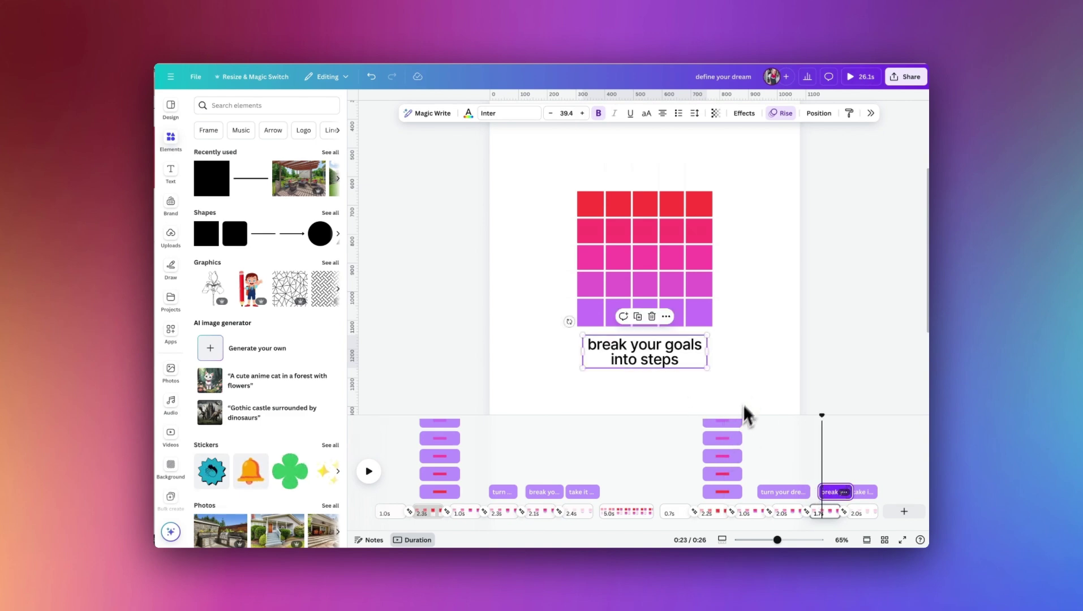
{"action": "left_click", "coordinate": [666, 318]}
- Play the animation from page 8 and again from the first page to check the transitions and caption timing
{"action": "left_click", "coordinate": [674, 504]}
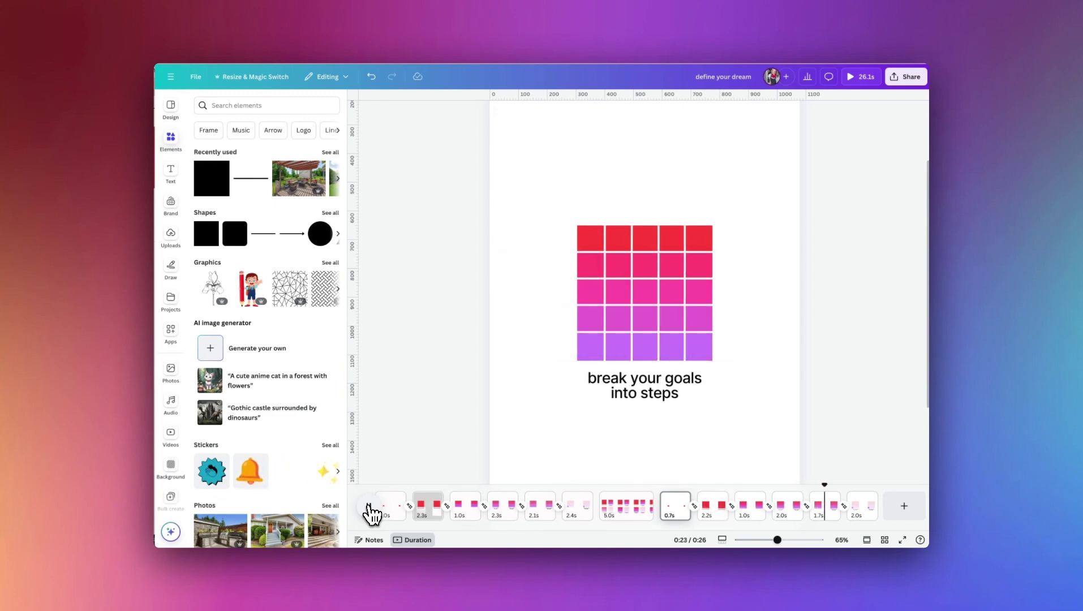
{"action": "left_click", "coordinate": [368, 507]}
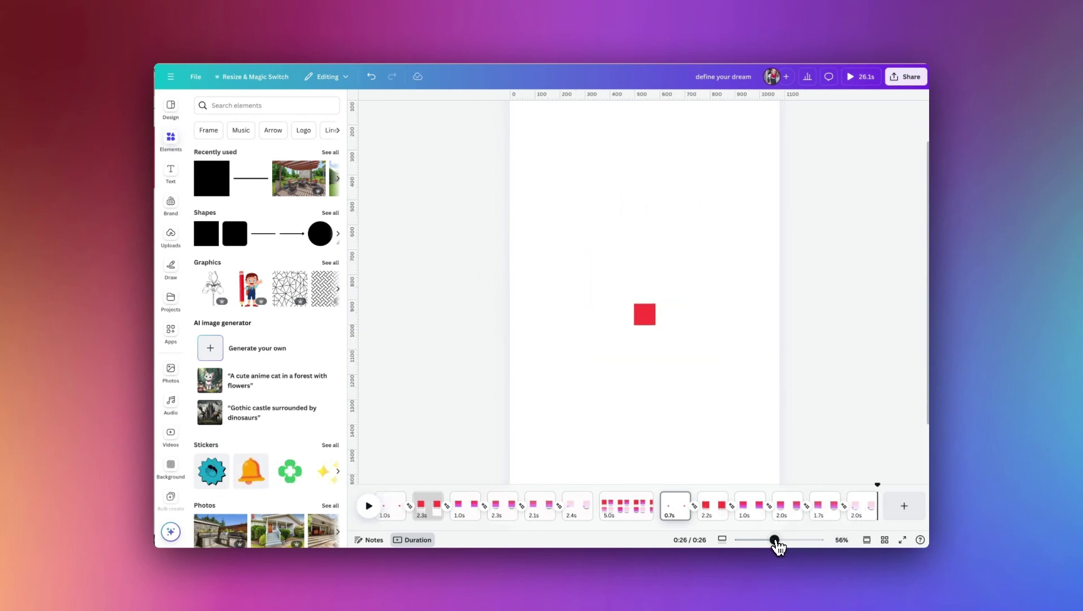
{"action": "left_click_drag", "start_coordinate": [776, 541], "coordinate": [769, 540]}
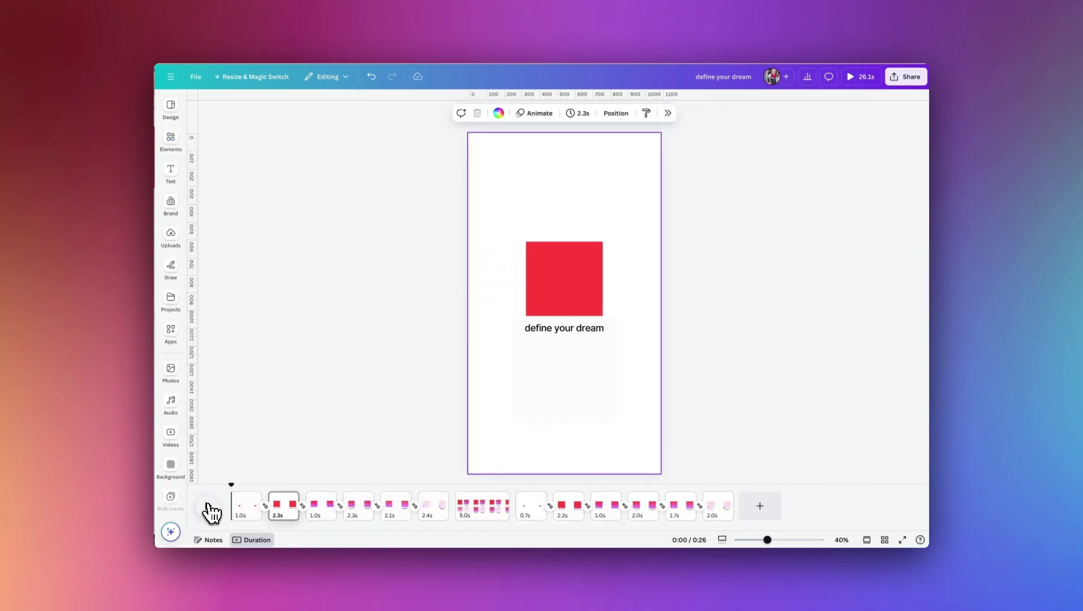
{"action": "left_click", "coordinate": [211, 509]}
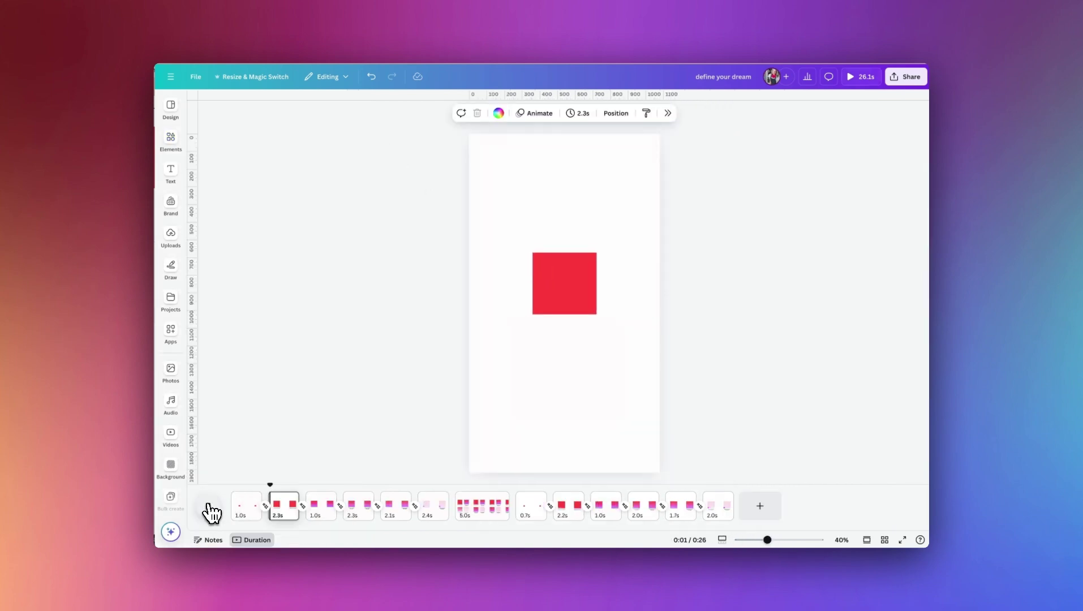